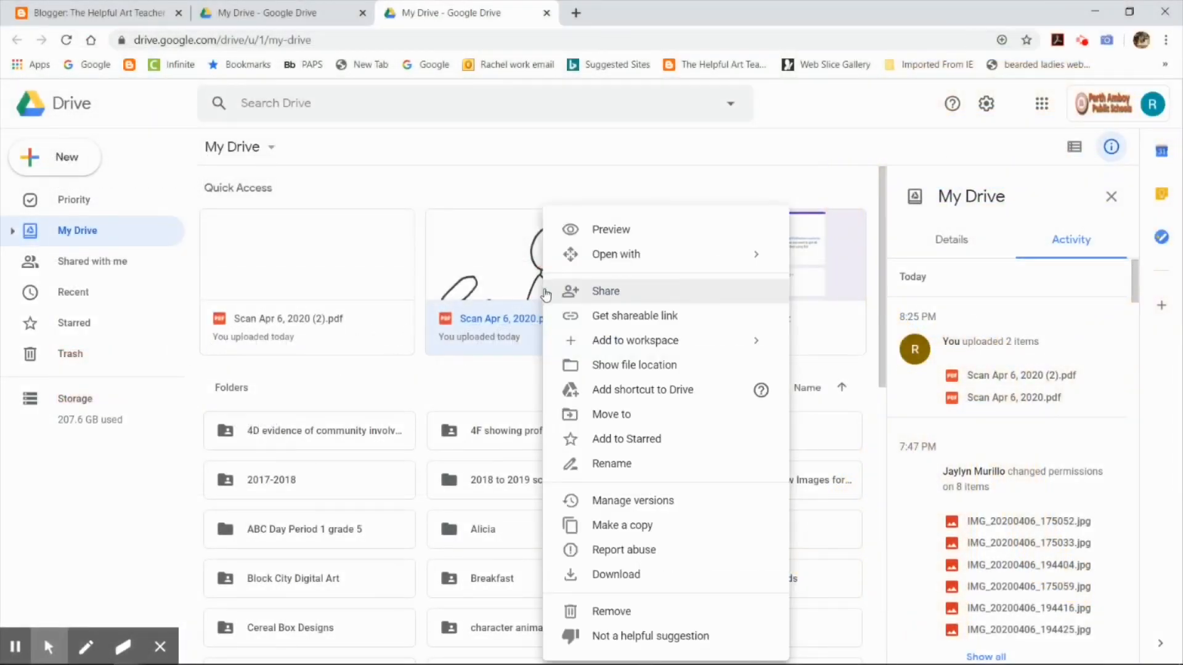
Download Scan Apr 6, 2020.pdf and Scan Apr 6, 2020 (2).pdf, then load photopea.com in the tab.
click(591, 574)
right_click(297, 305)
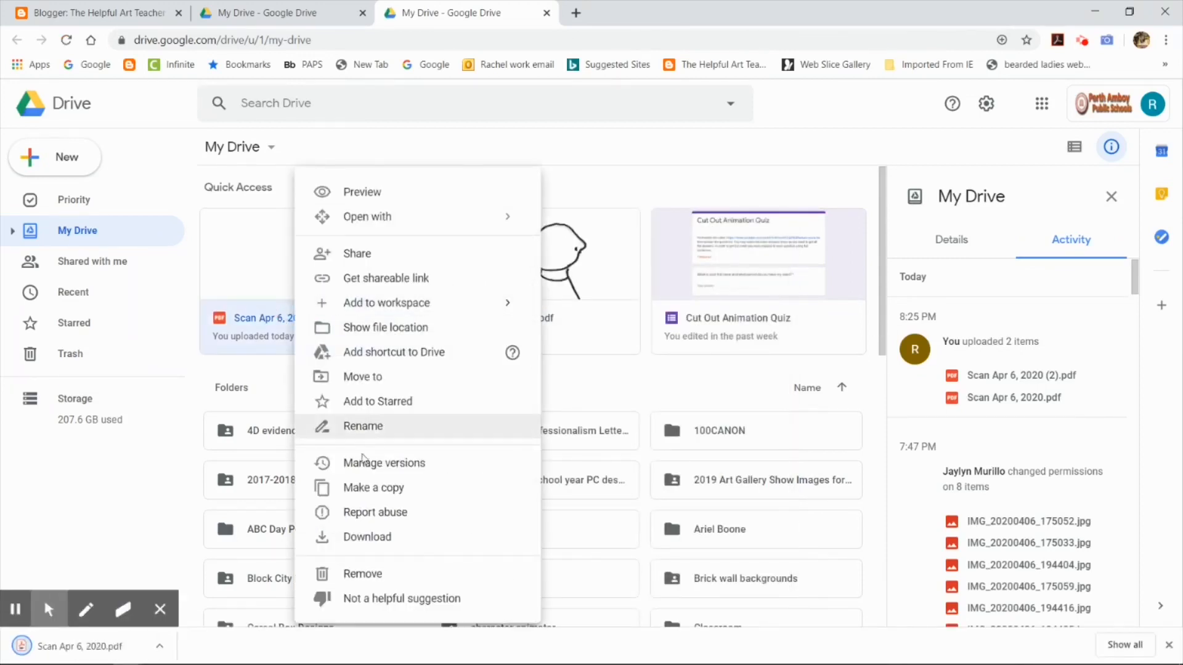
click(366, 537)
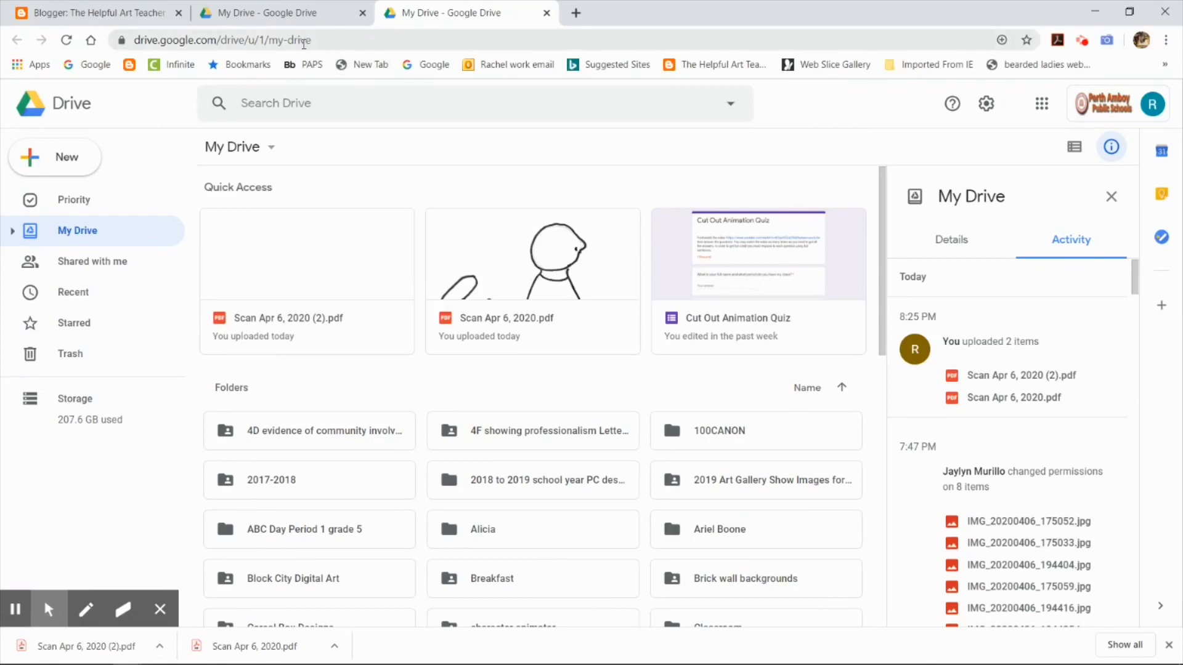
click(294, 39)
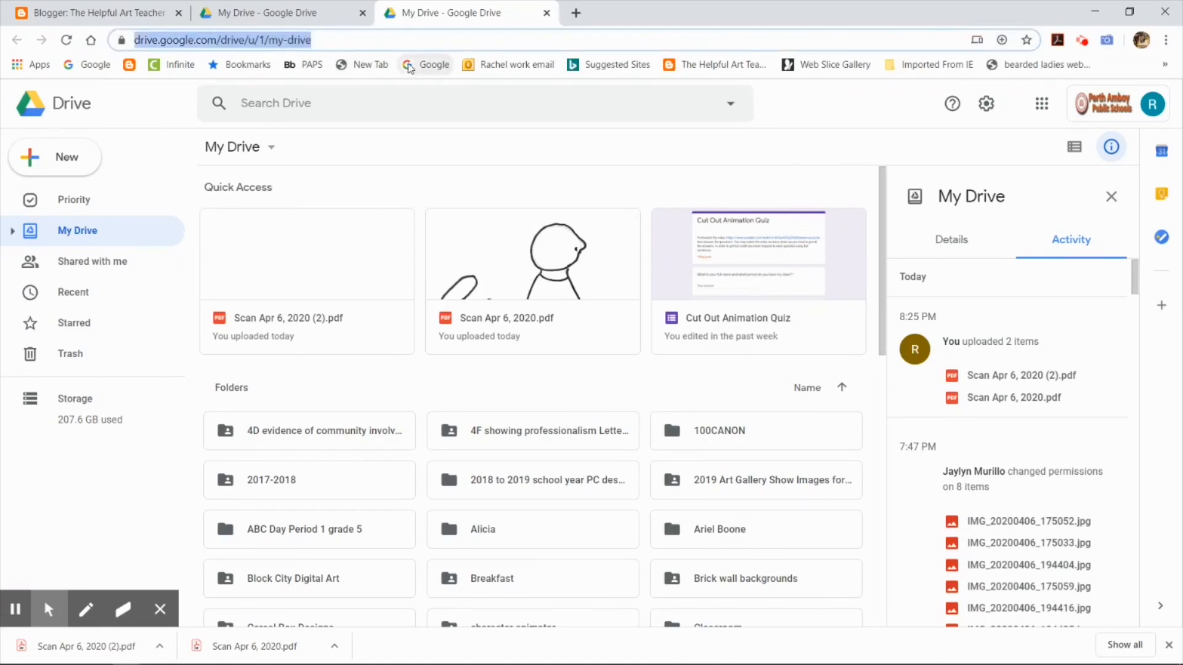
text(phot)
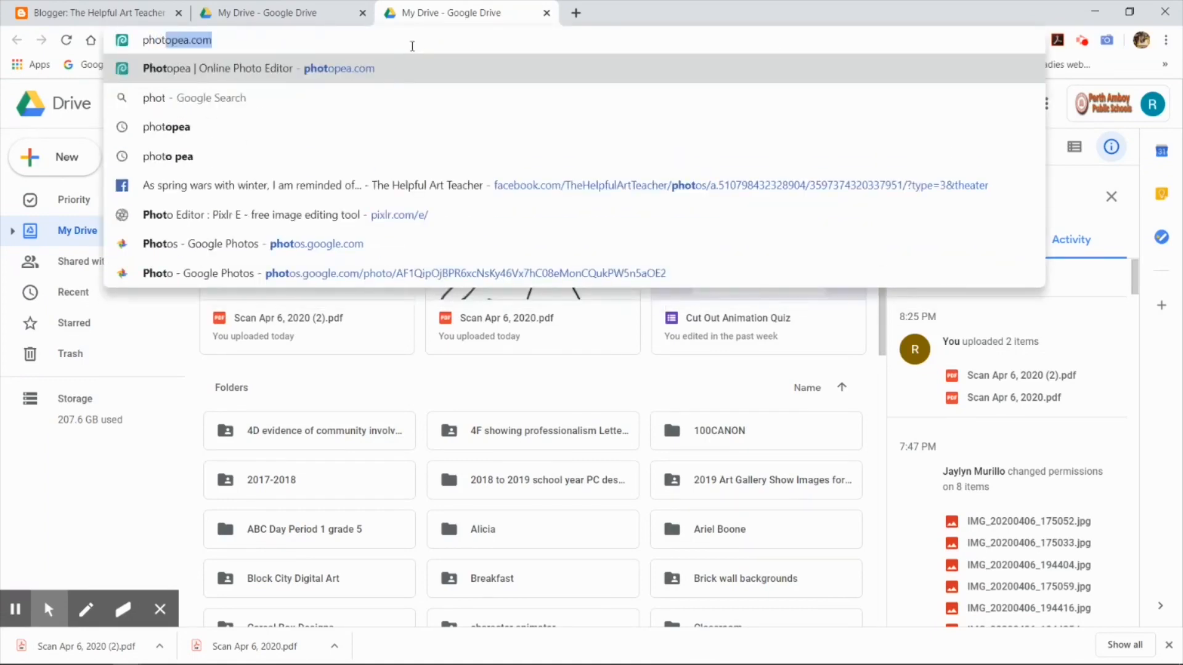
key(Return)
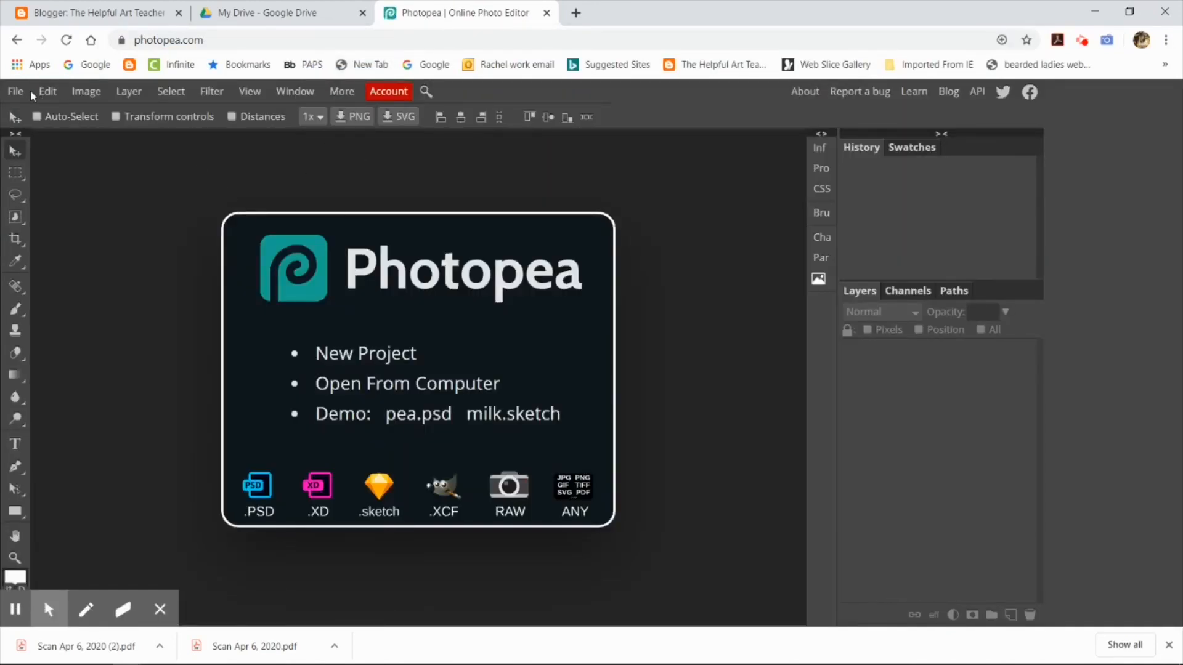
Open the Scan Apr 6, 2020 PDF from the computer in the editor.
click(16, 91)
click(28, 139)
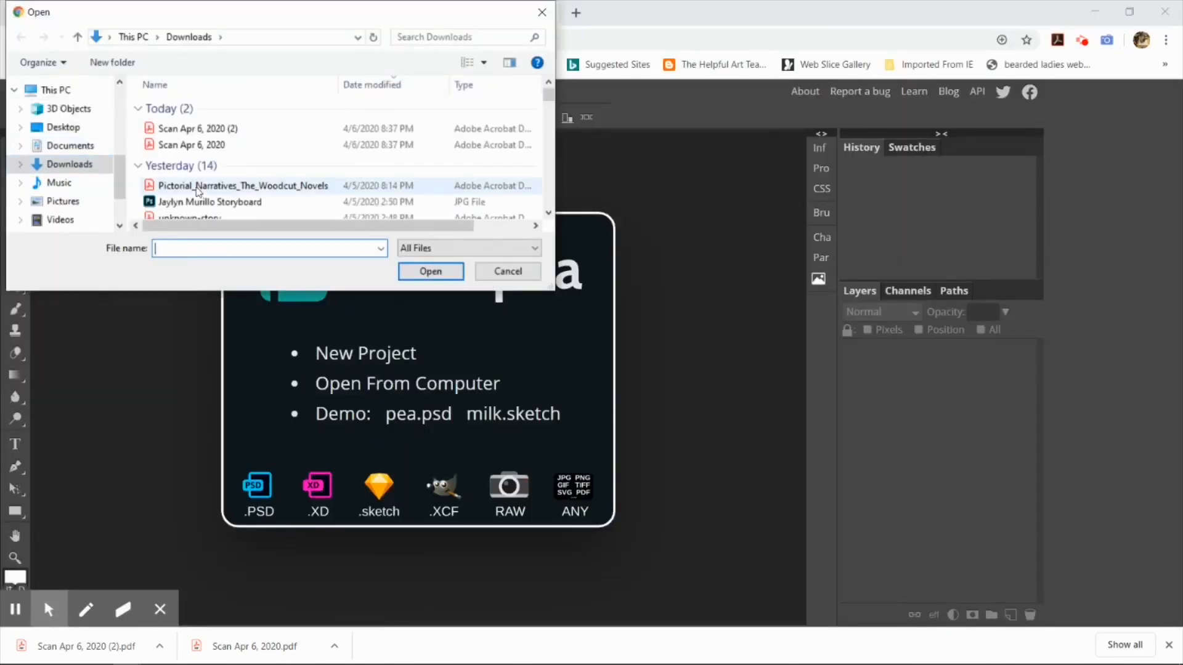
click(191, 146)
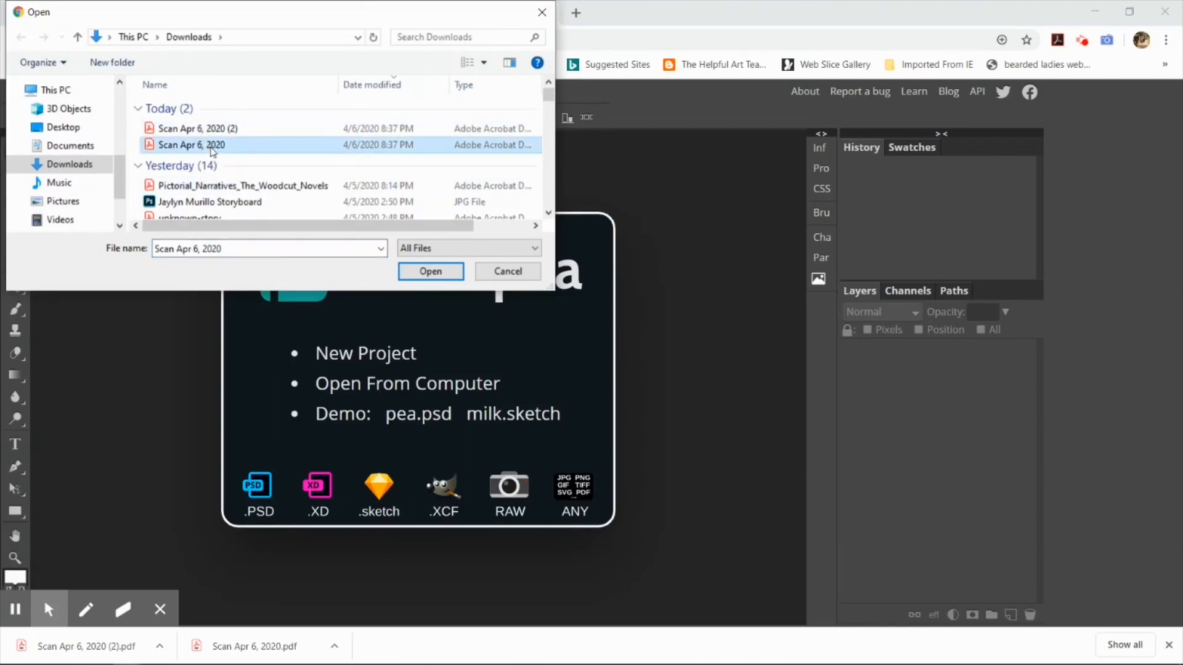
click(431, 271)
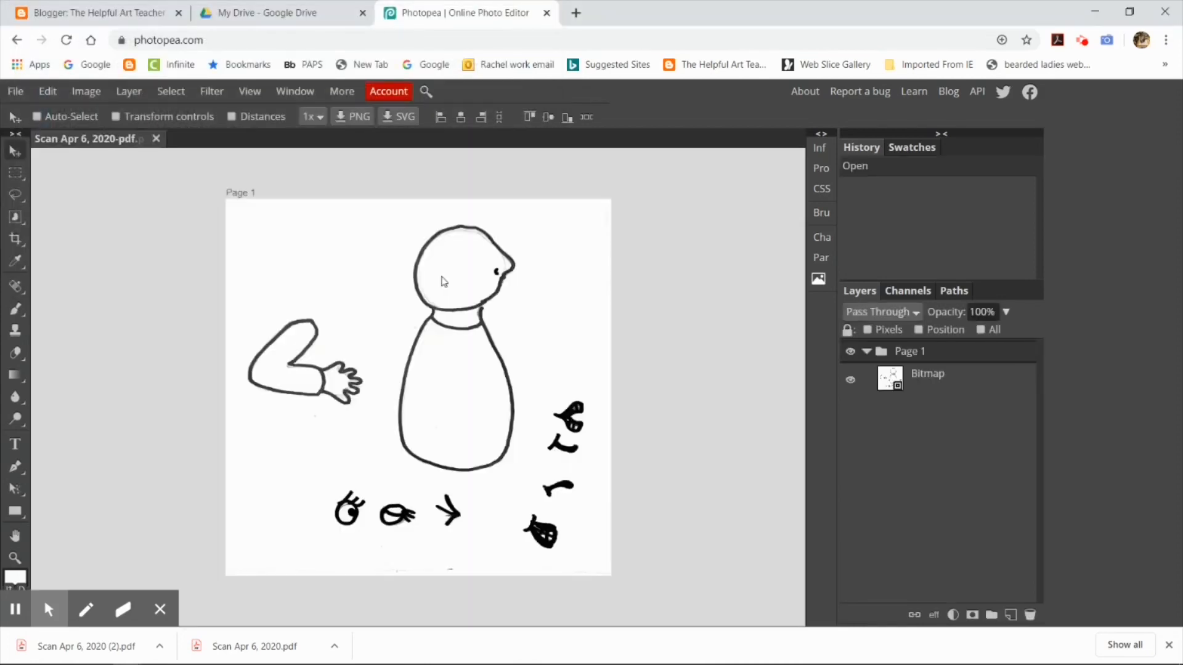
Rasterize the Bitmap layer and clear any leftover canvas selection with the Magic Wand.
click(172, 91)
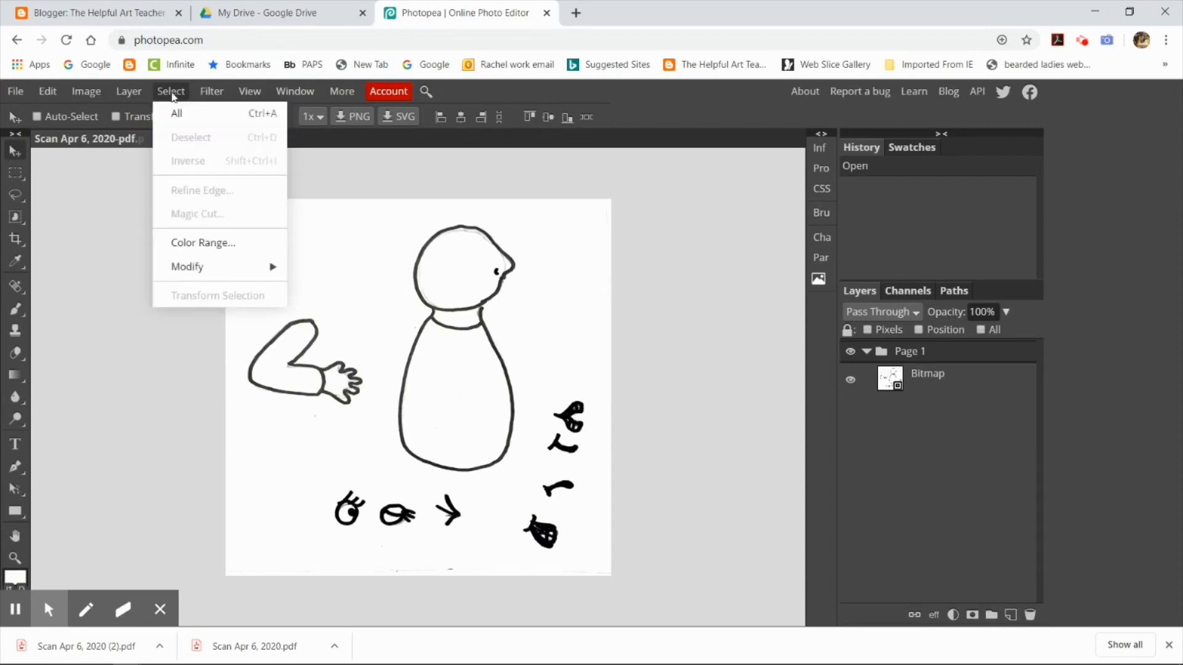
right_click(894, 379)
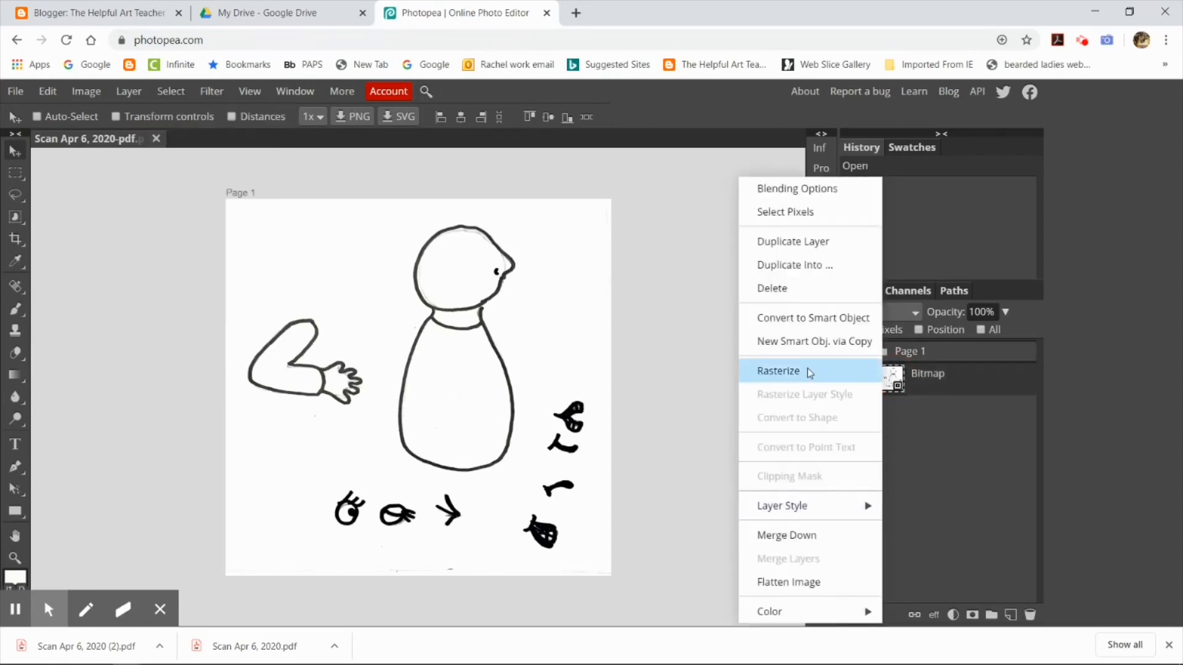
click(777, 371)
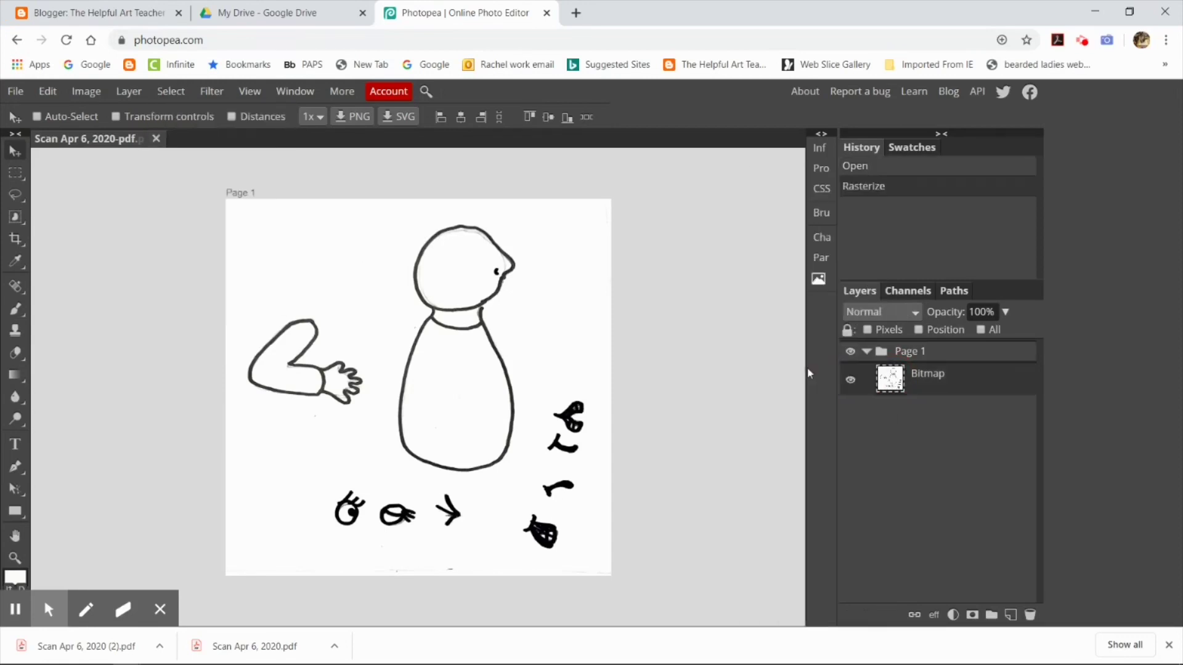
click(16, 196)
click(16, 174)
click(16, 218)
click(83, 265)
click(301, 253)
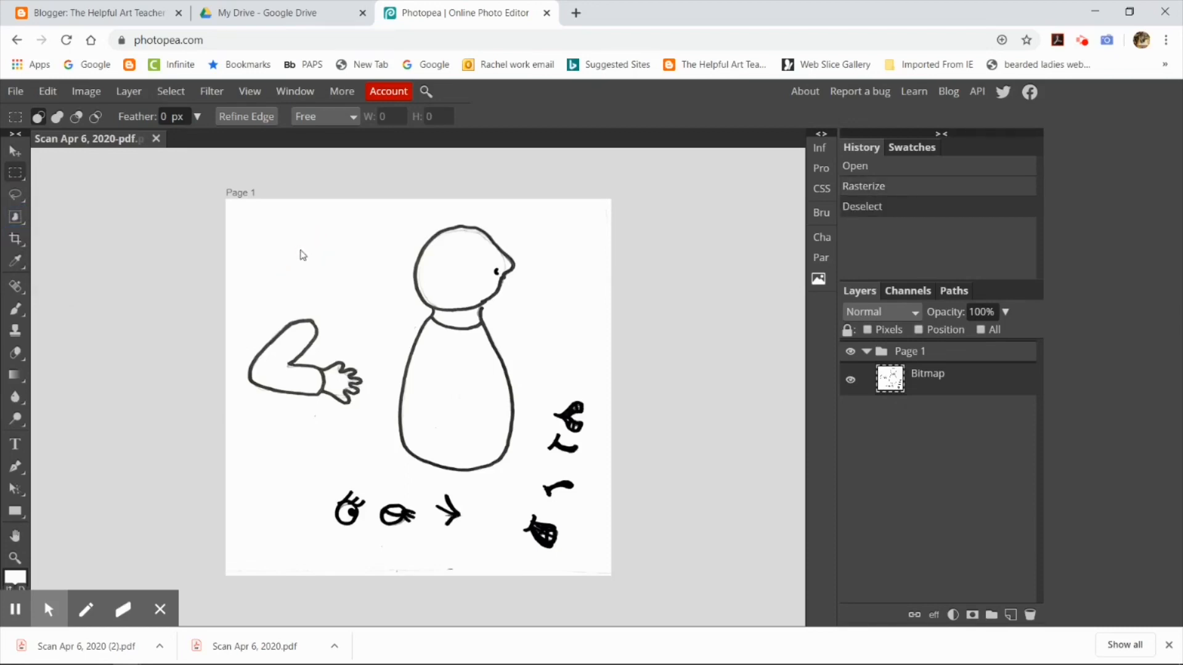
right_click(302, 254)
click(330, 287)
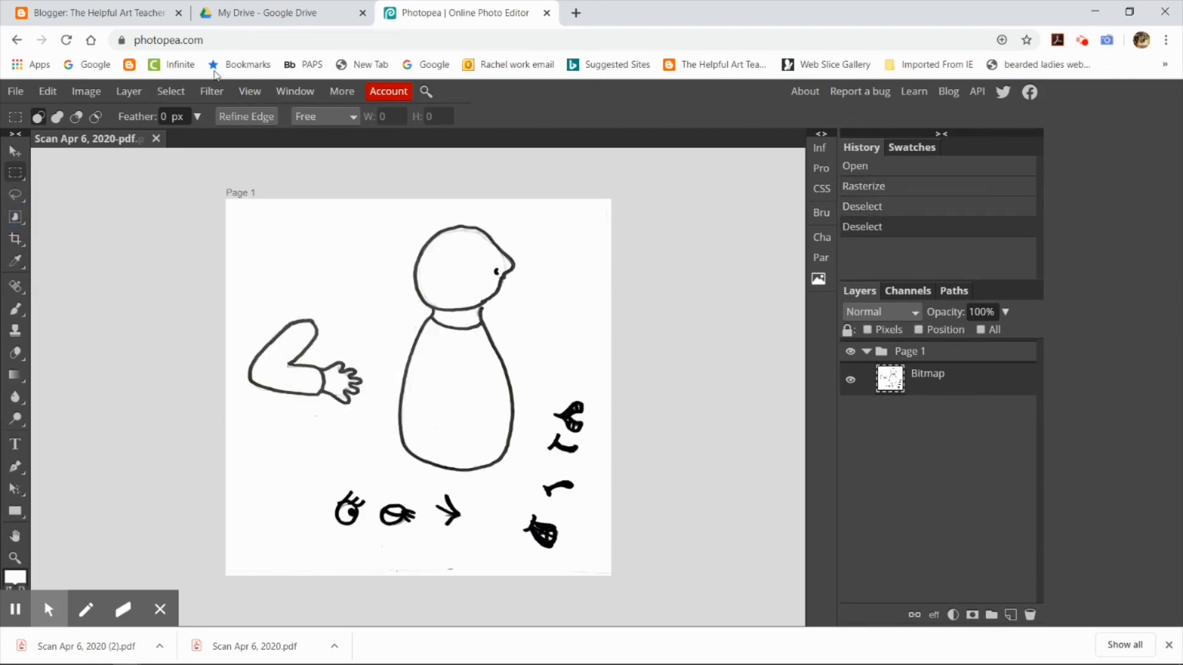
Select the entire drawing and cut it to the clipboard.
click(171, 91)
click(176, 113)
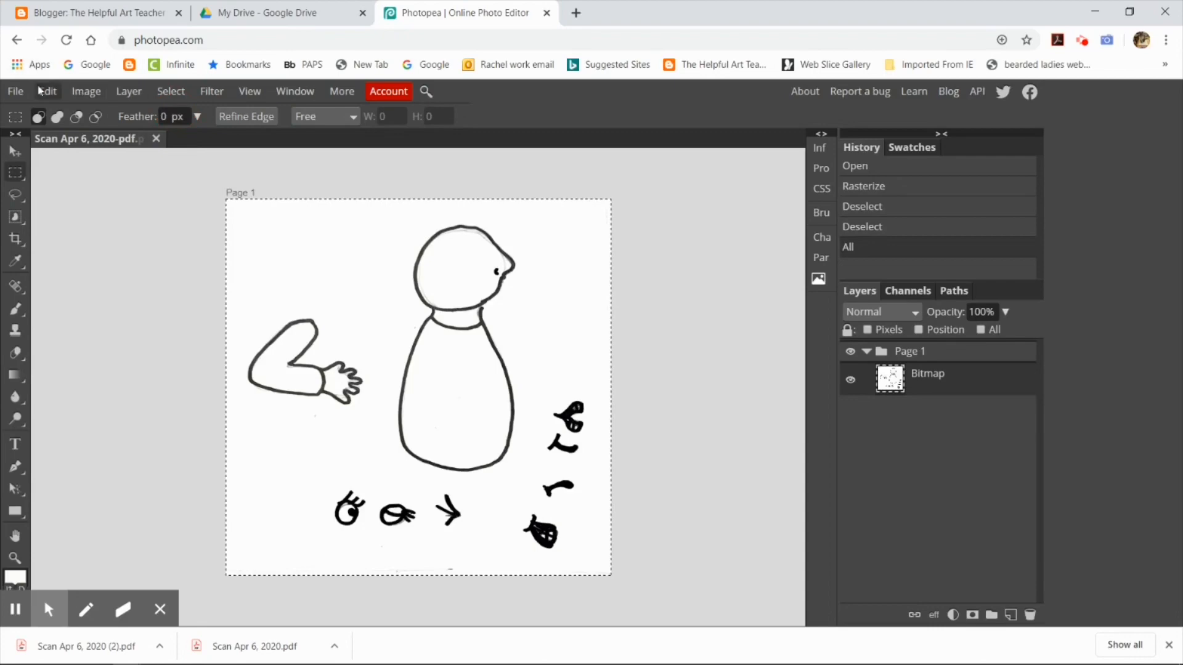
click(48, 91)
click(61, 220)
Create a new project sized in inches, about 17 by 17, transparent background, 300 DPI.
click(14, 91)
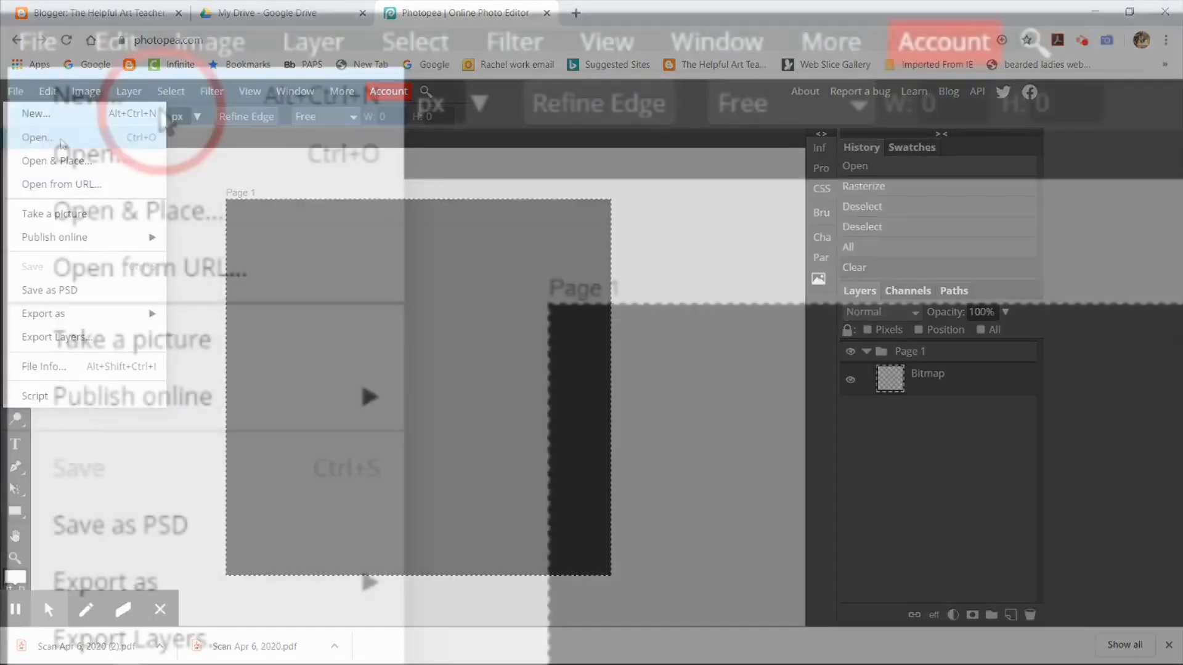
click(56, 113)
click(421, 278)
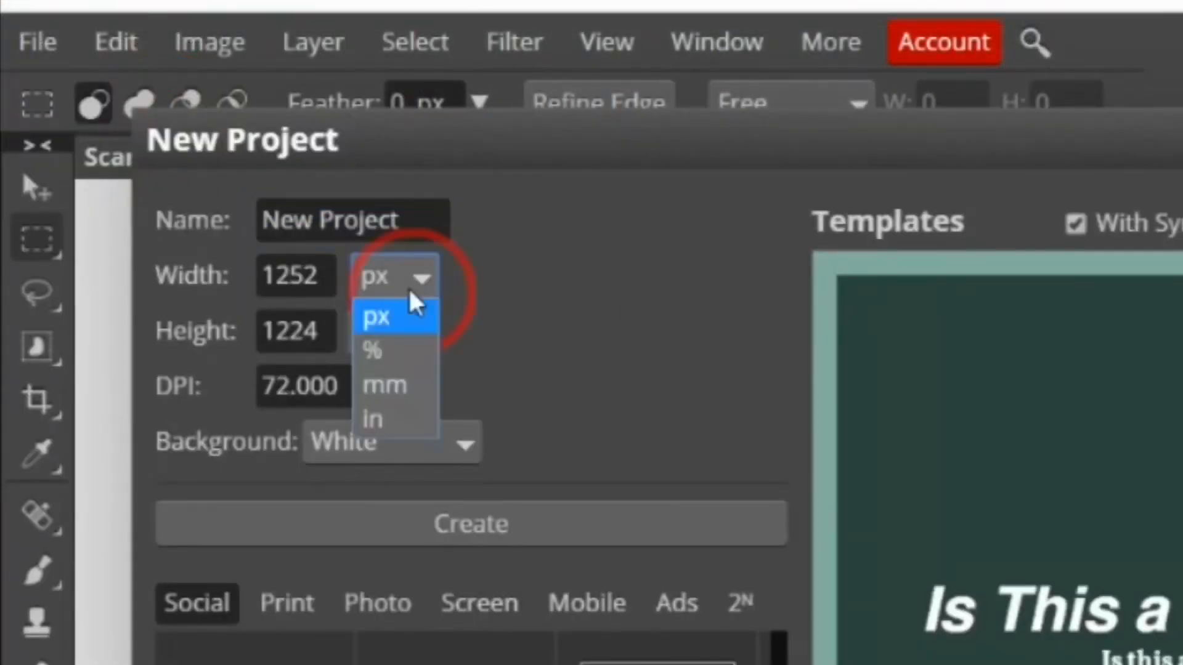
click(421, 278)
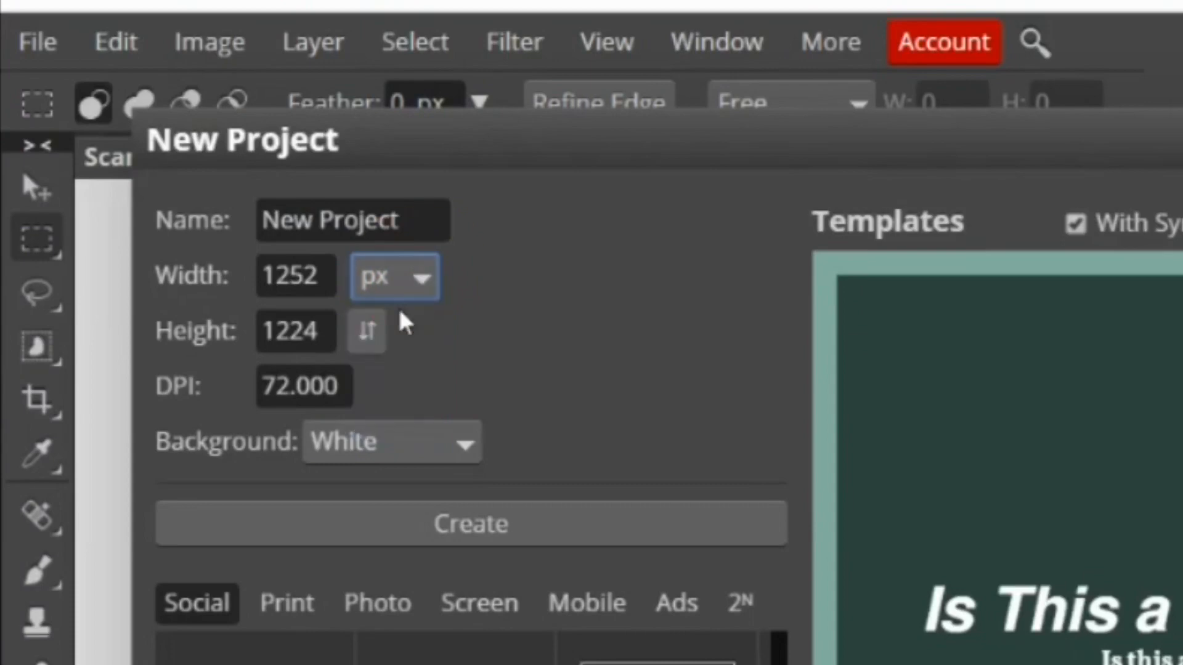
click(421, 277)
click(379, 416)
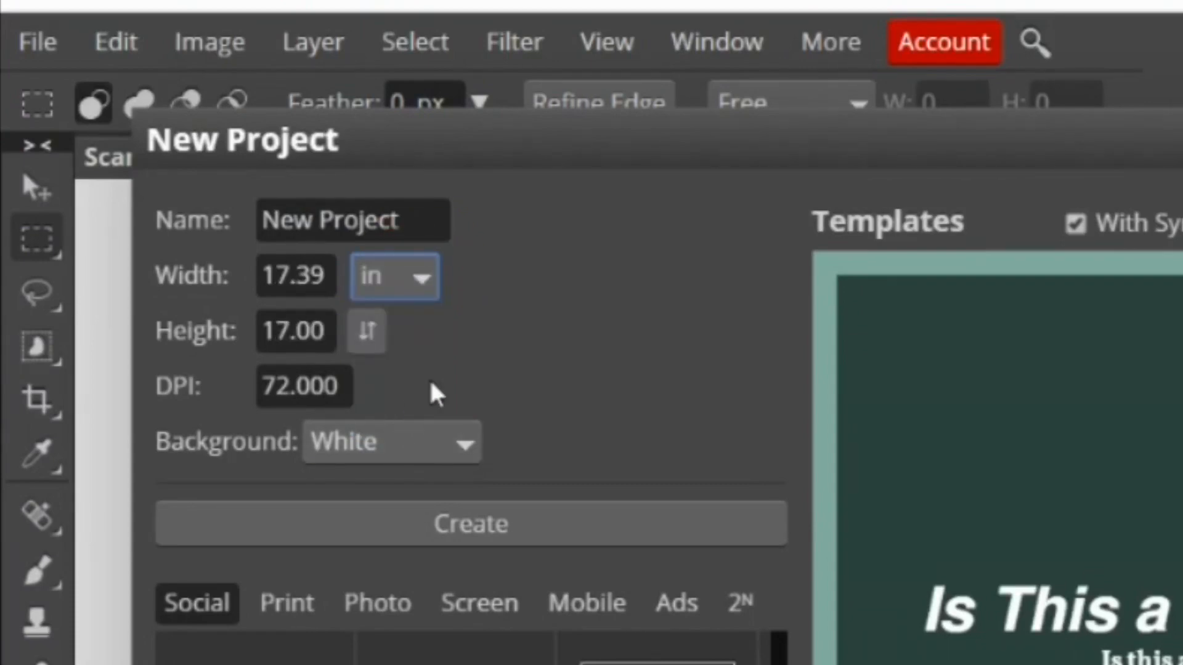
click(439, 444)
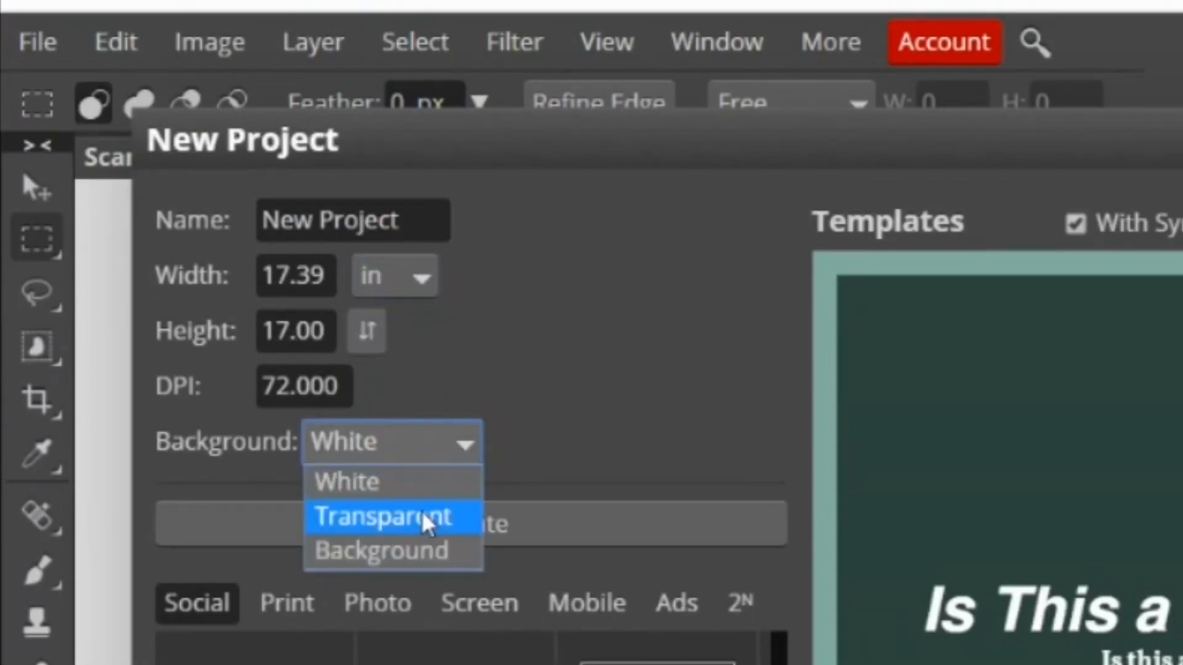
click(389, 518)
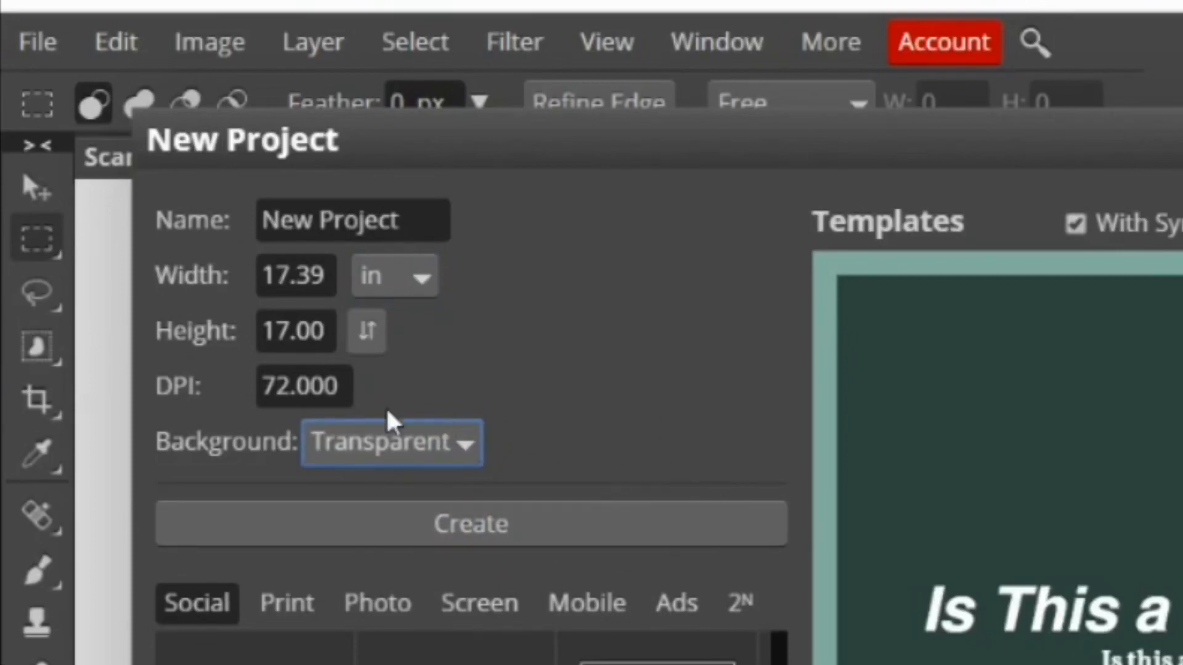
double_click(301, 386)
text(300)
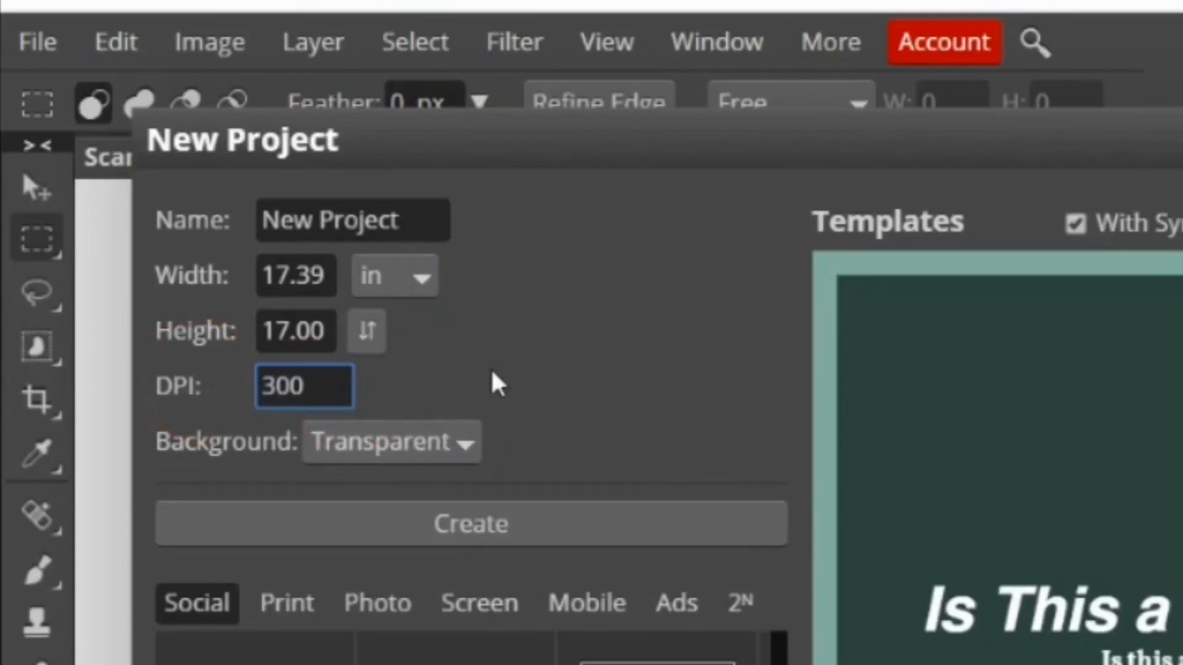
click(547, 536)
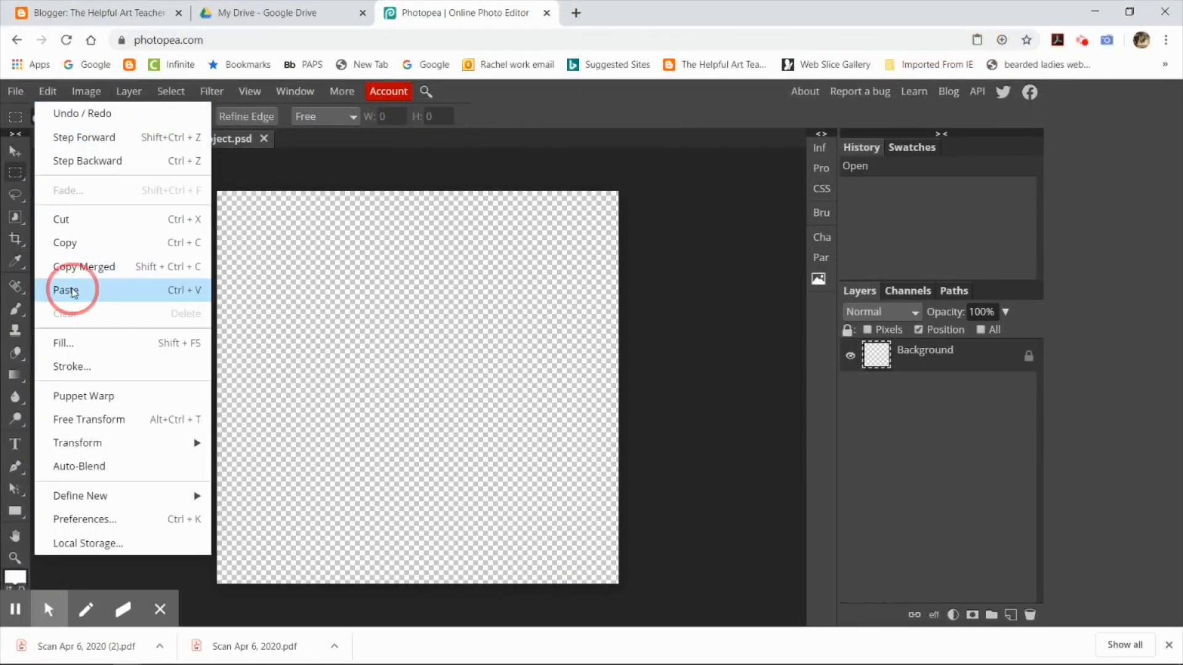
Paste the cut drawing into the new canvas and delete its white background with the Magic Wand.
key(ctrl+v)
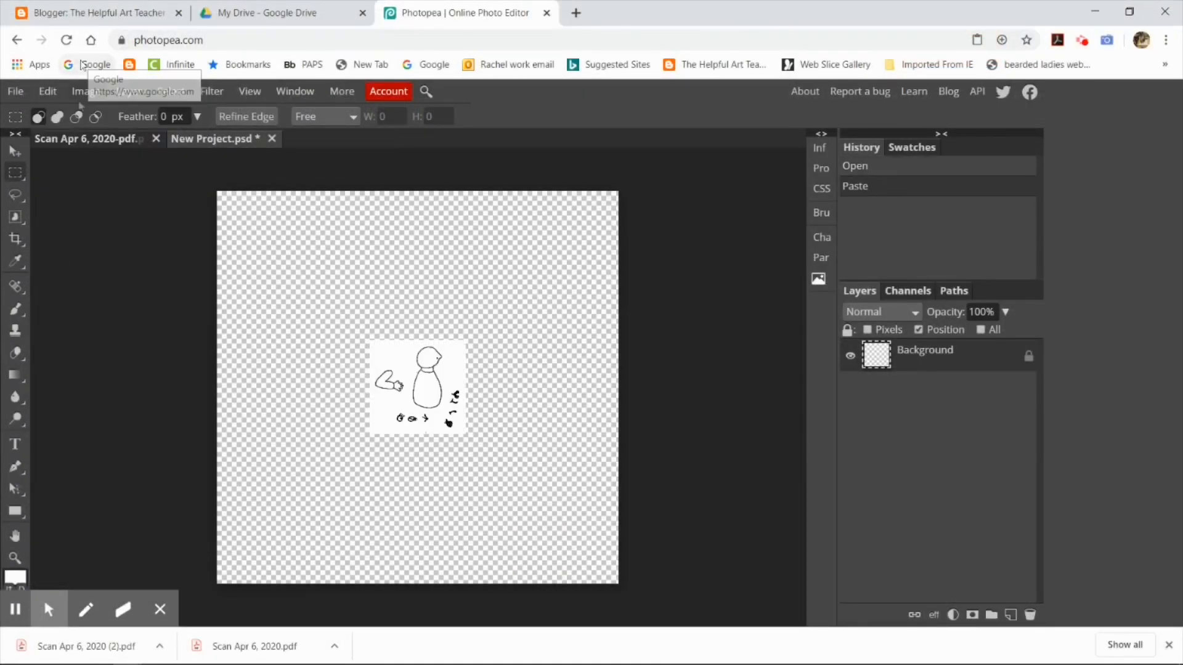
click(14, 559)
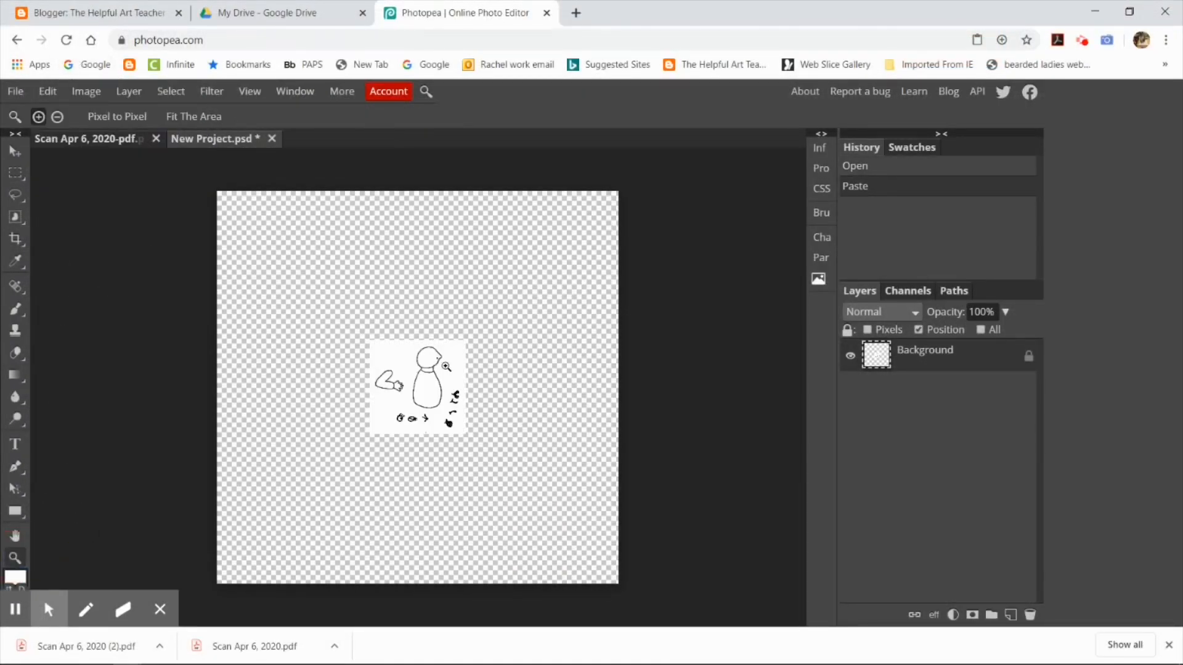
click(446, 367)
click(446, 367)
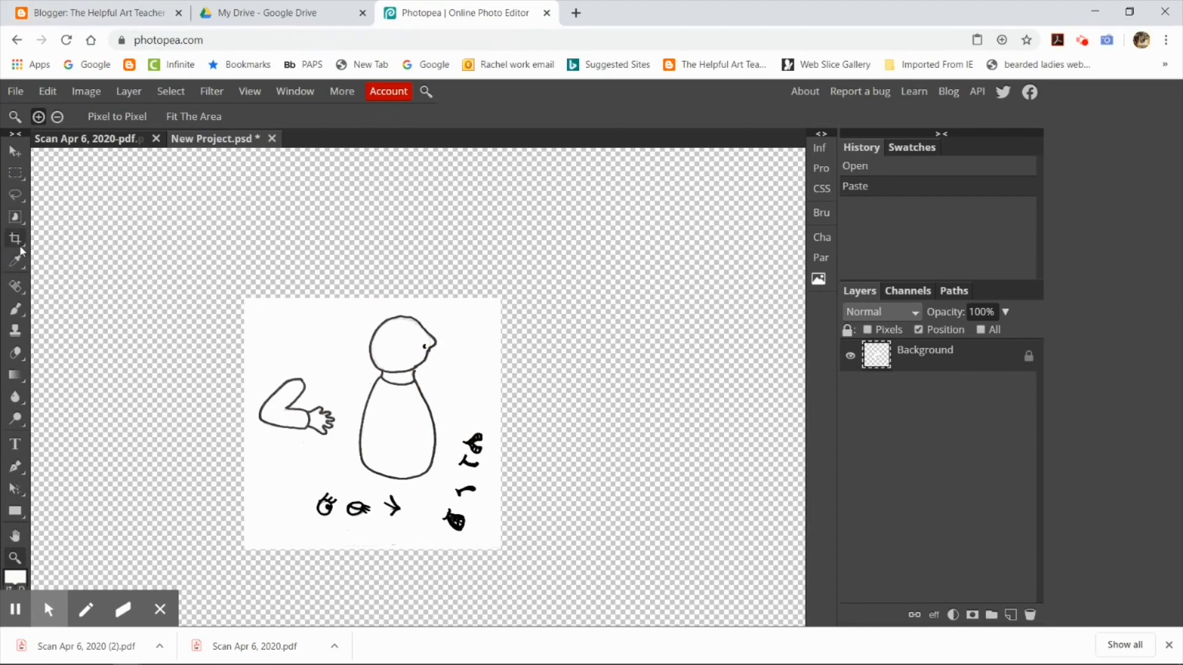
right_click(15, 216)
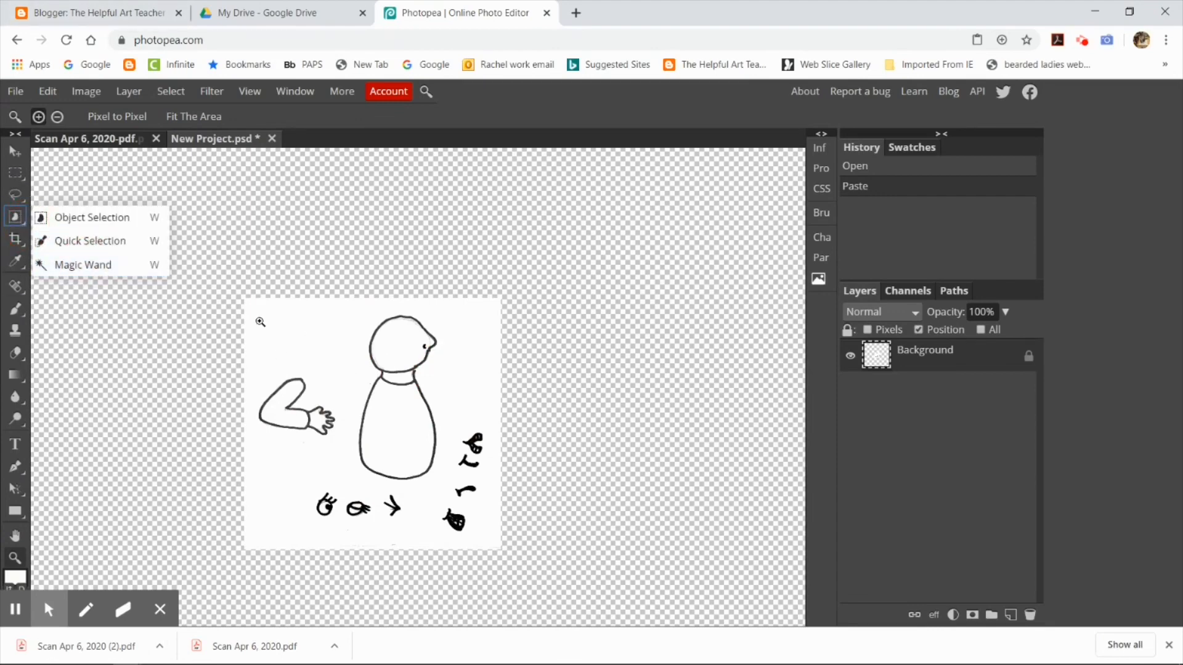
click(83, 265)
click(307, 363)
key(Delete)
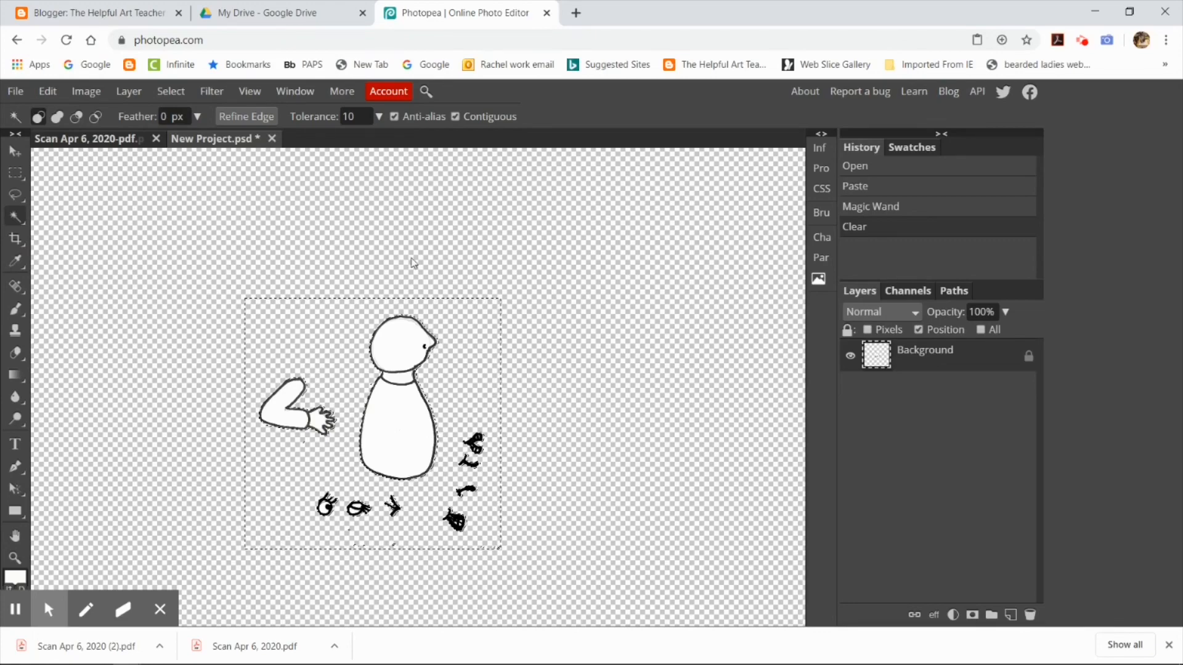
Open the second scanned drawing and rasterize its Bitmap layer.
click(15, 90)
click(37, 138)
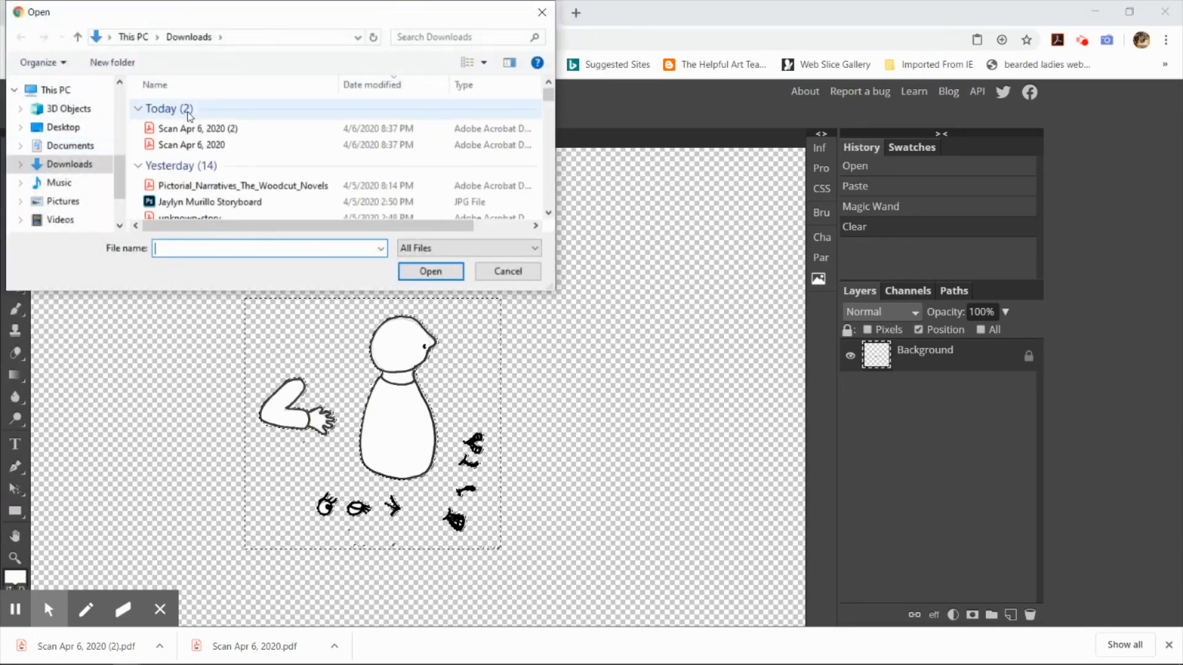
double_click(197, 129)
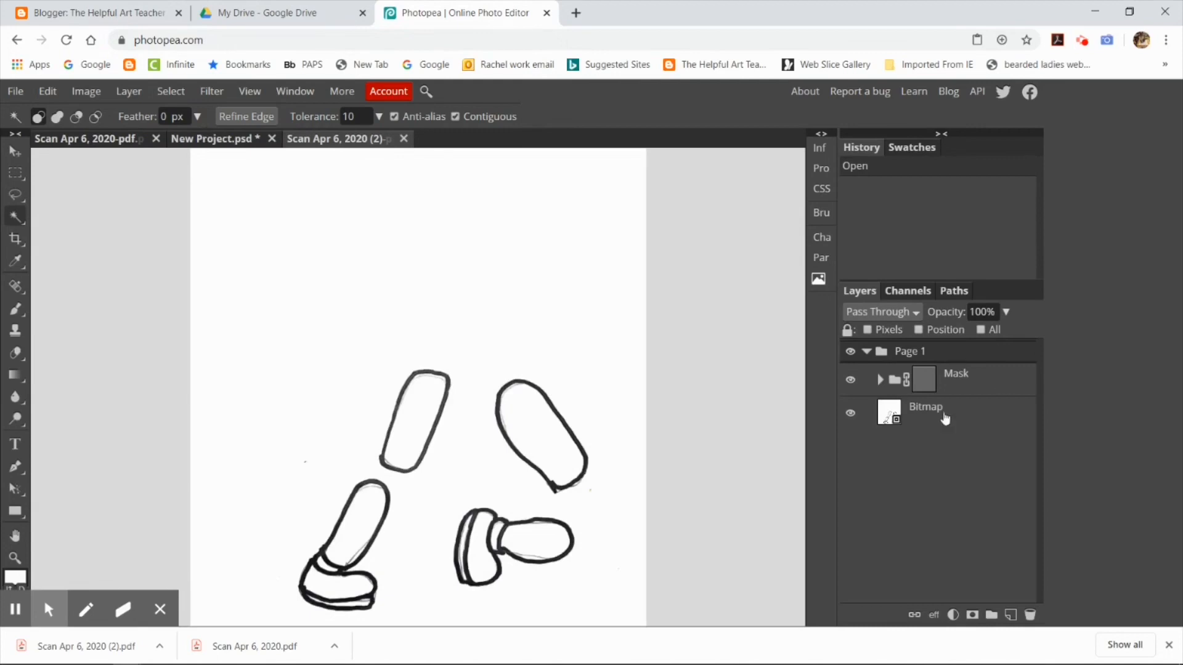
right_click(896, 413)
click(943, 370)
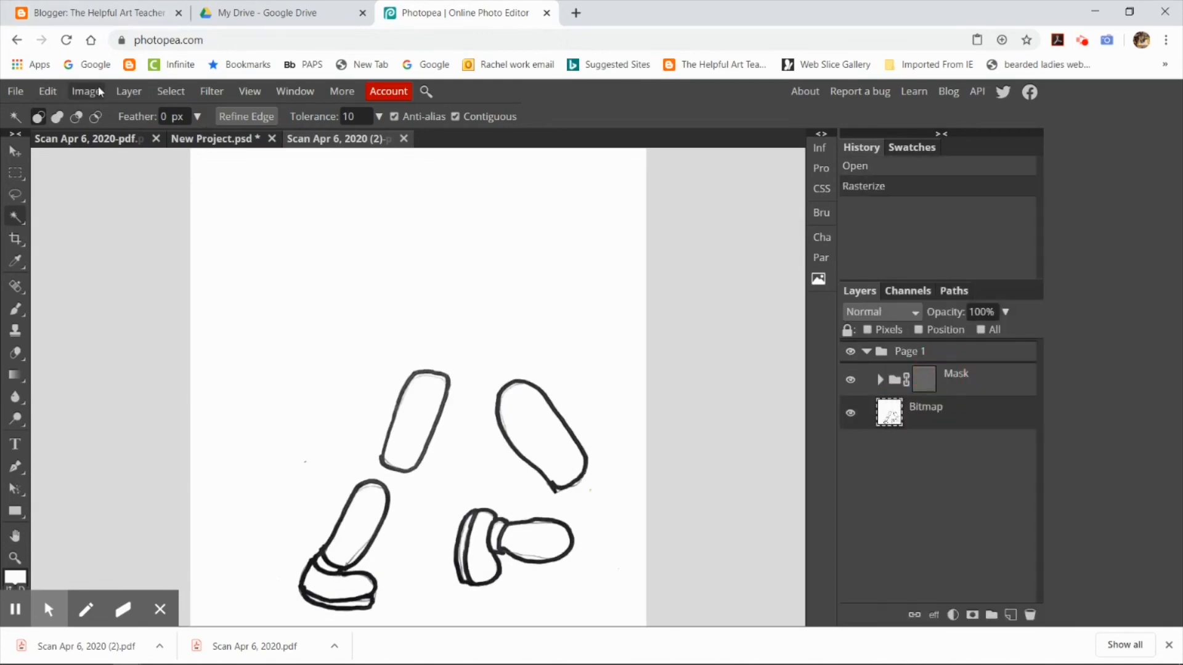
Select the whole scanned page and cut the leg drawings to the clipboard.
click(170, 90)
click(181, 111)
click(48, 90)
click(93, 217)
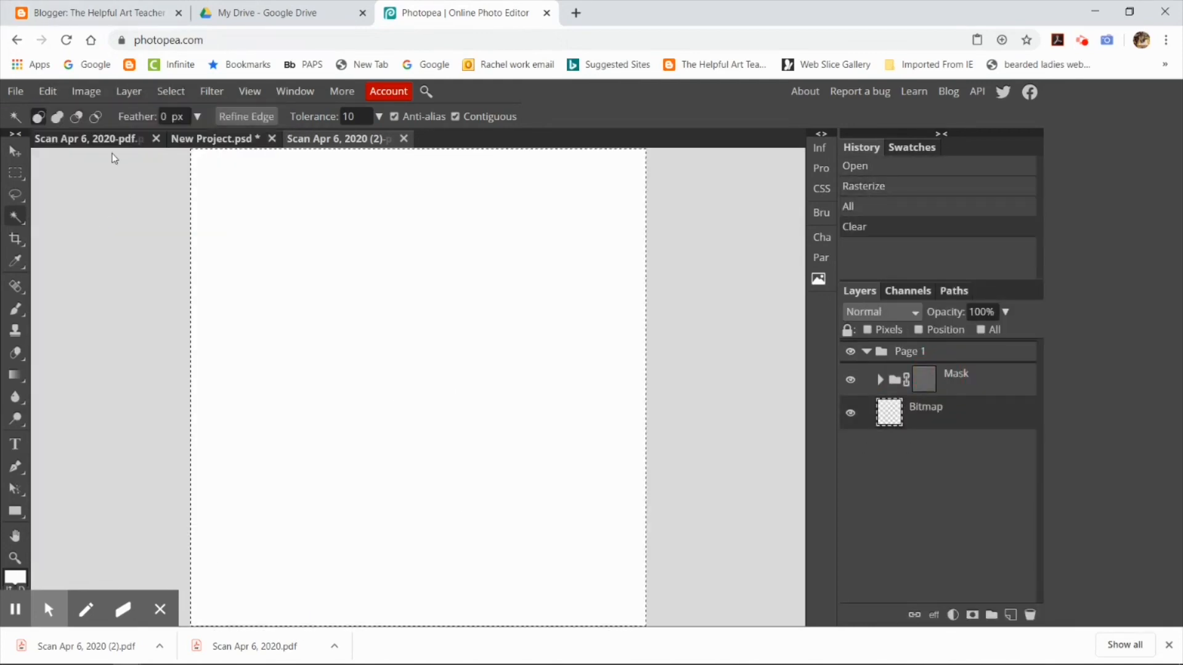
Close the first scan without saving and paste the leg drawings into New Project.
click(156, 138)
click(668, 141)
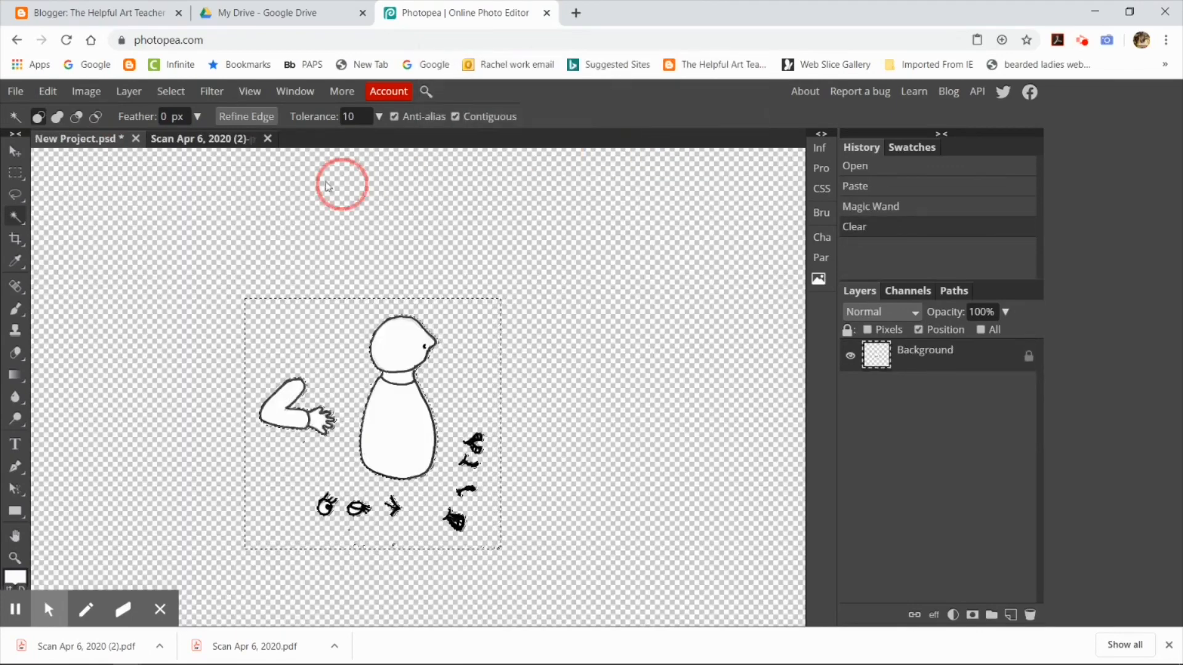
click(47, 90)
click(101, 258)
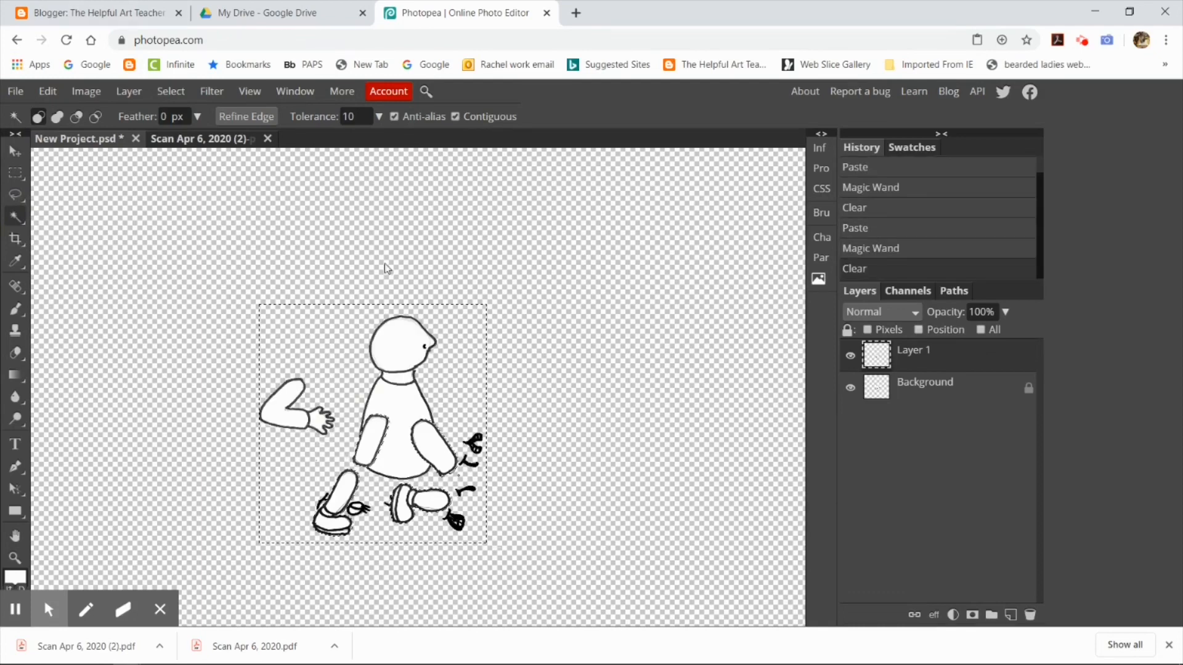
Move the leg pieces off to the right of the figure and drop the selection.
click(15, 151)
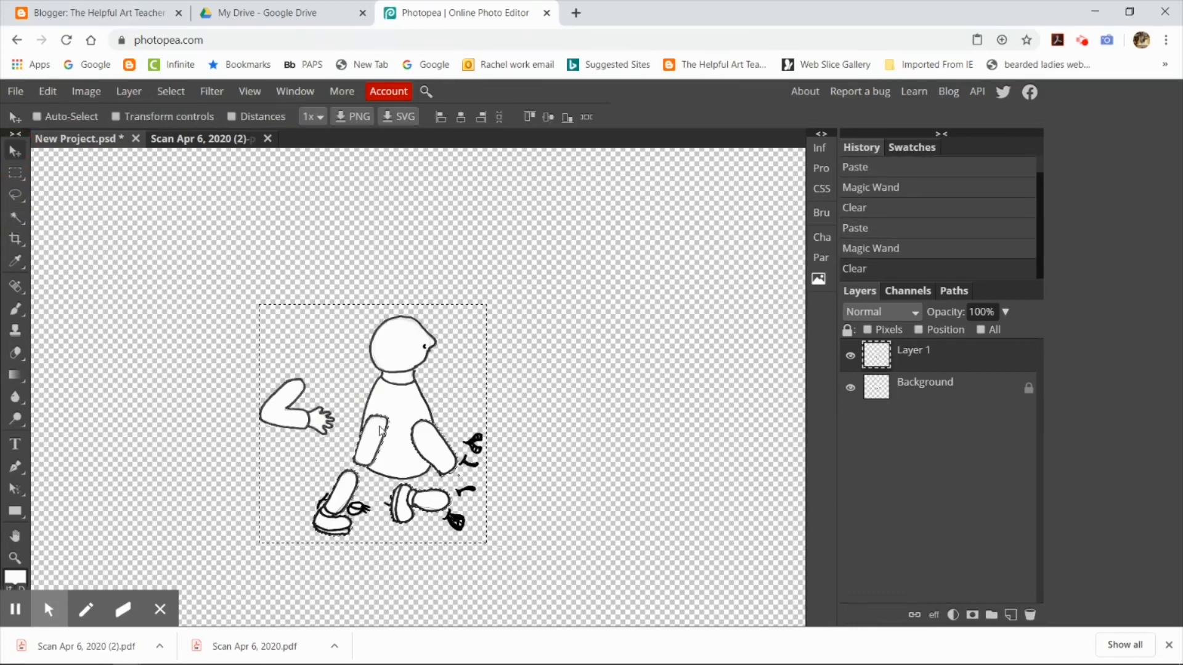
drag(398, 444, 638, 314)
click(170, 90)
click(186, 137)
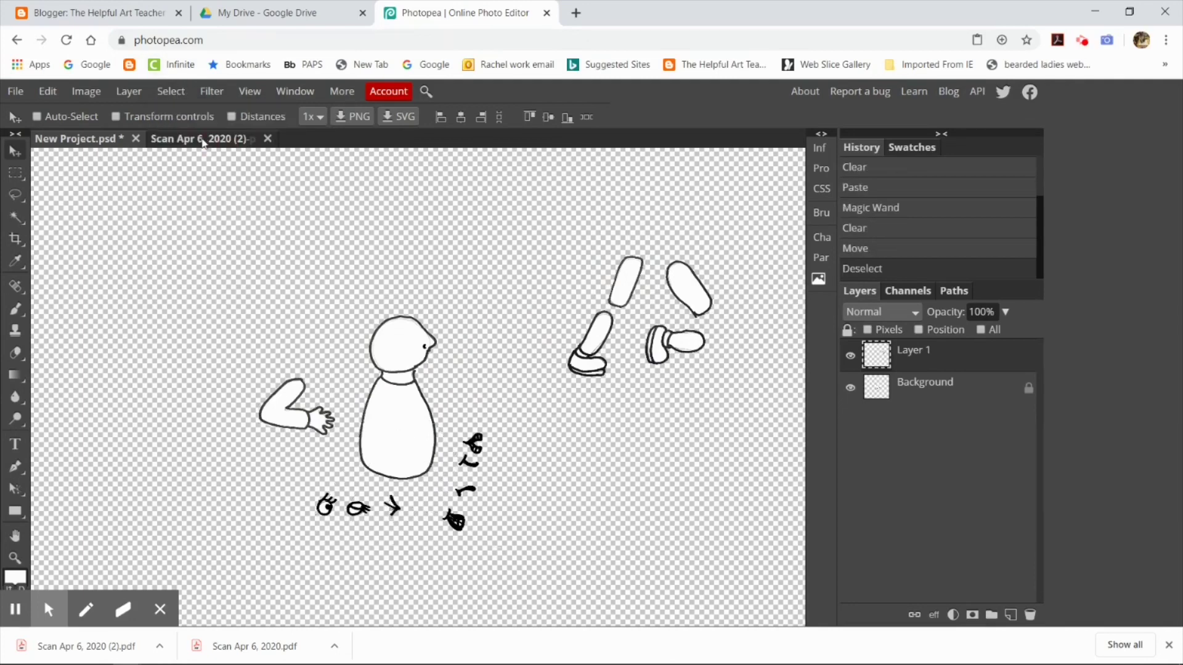
Lasso-outline the head and body on the Background layer after a failed first attempt.
click(16, 196)
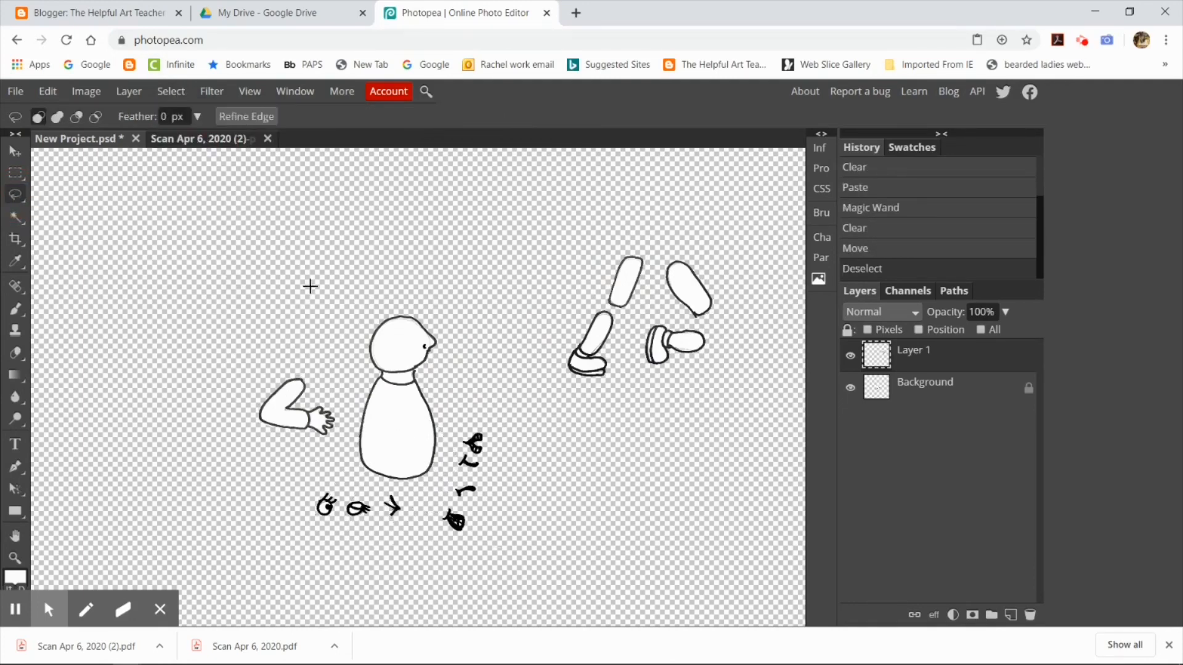
mouse_move(447, 319)
mouse_down()
mouse_move(388, 490)
mouse_move(441, 312)
mouse_up()
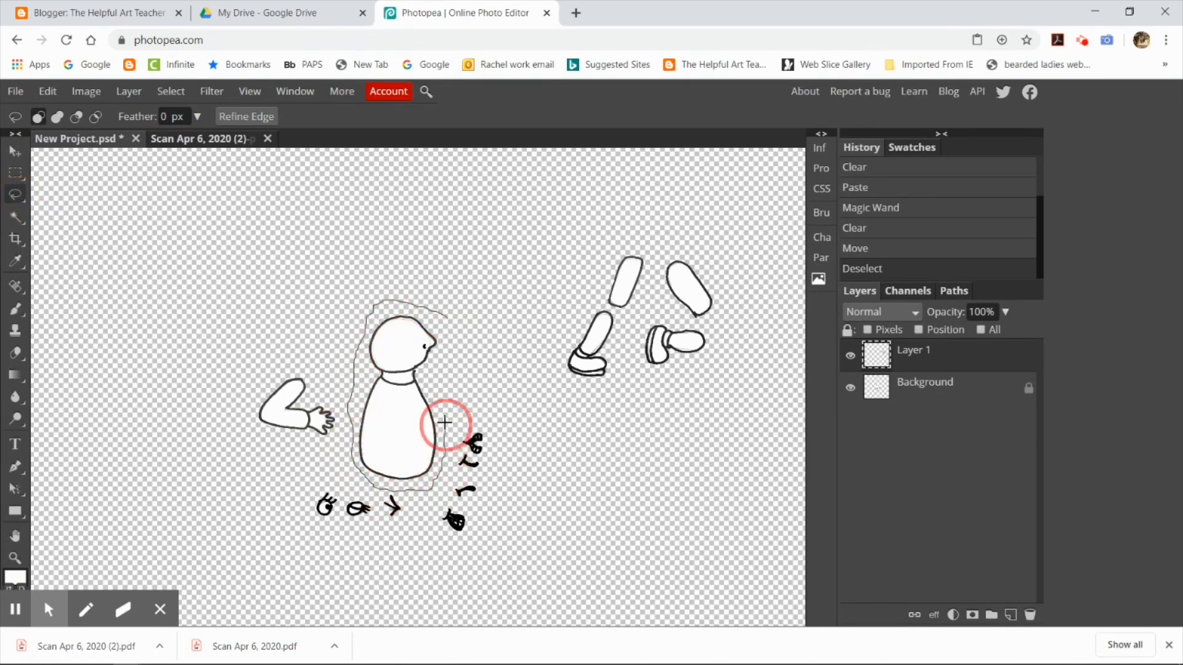
click(48, 91)
click(101, 236)
click(886, 386)
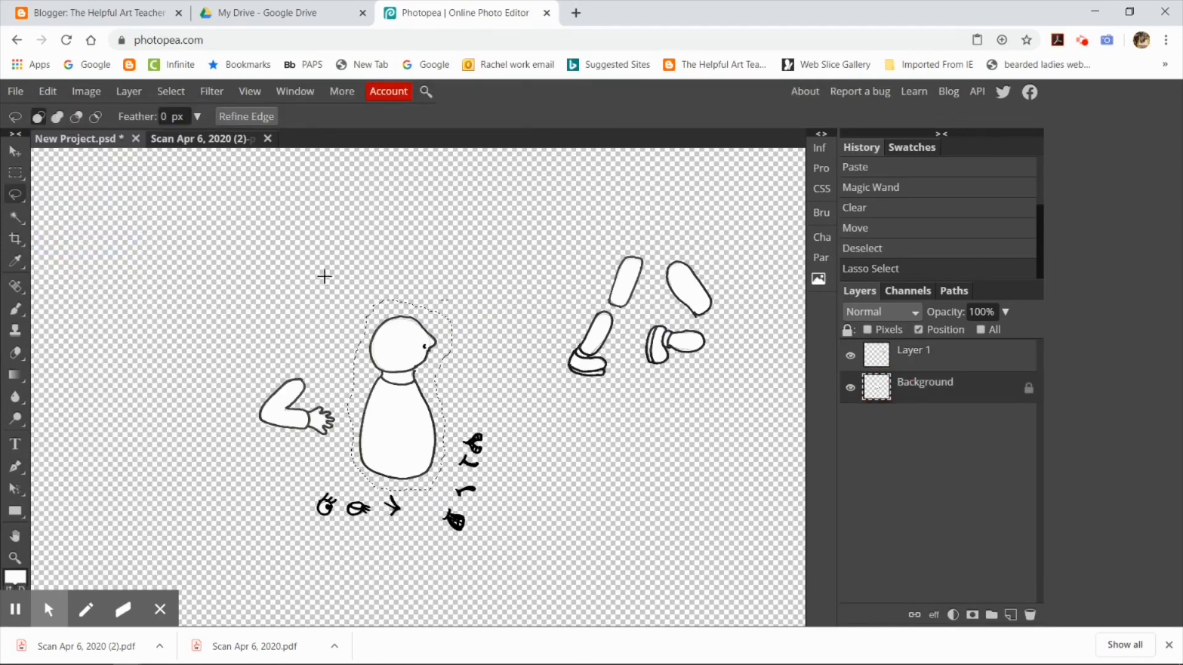
click(171, 90)
click(185, 136)
drag(430, 296, 363, 363)
mouse_move(339, 404)
mouse_down()
mouse_move(452, 435)
mouse_move(437, 303)
mouse_up()
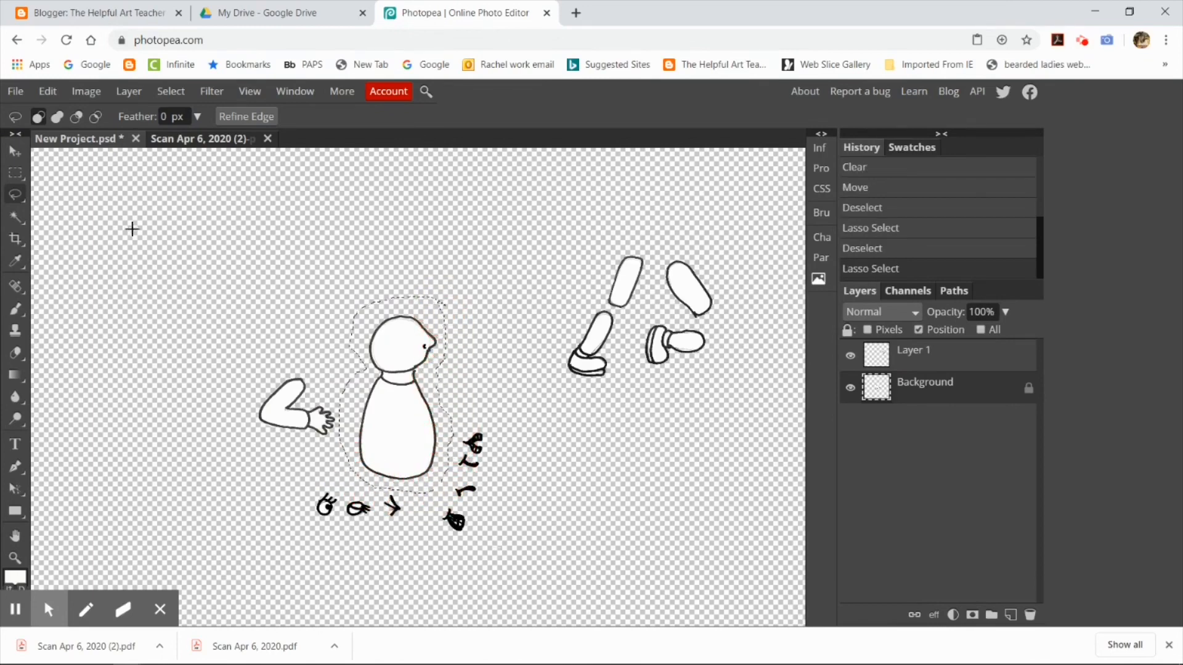
Unlock the Background layer and move the head and body to the top of the canvas.
click(15, 151)
click(395, 393)
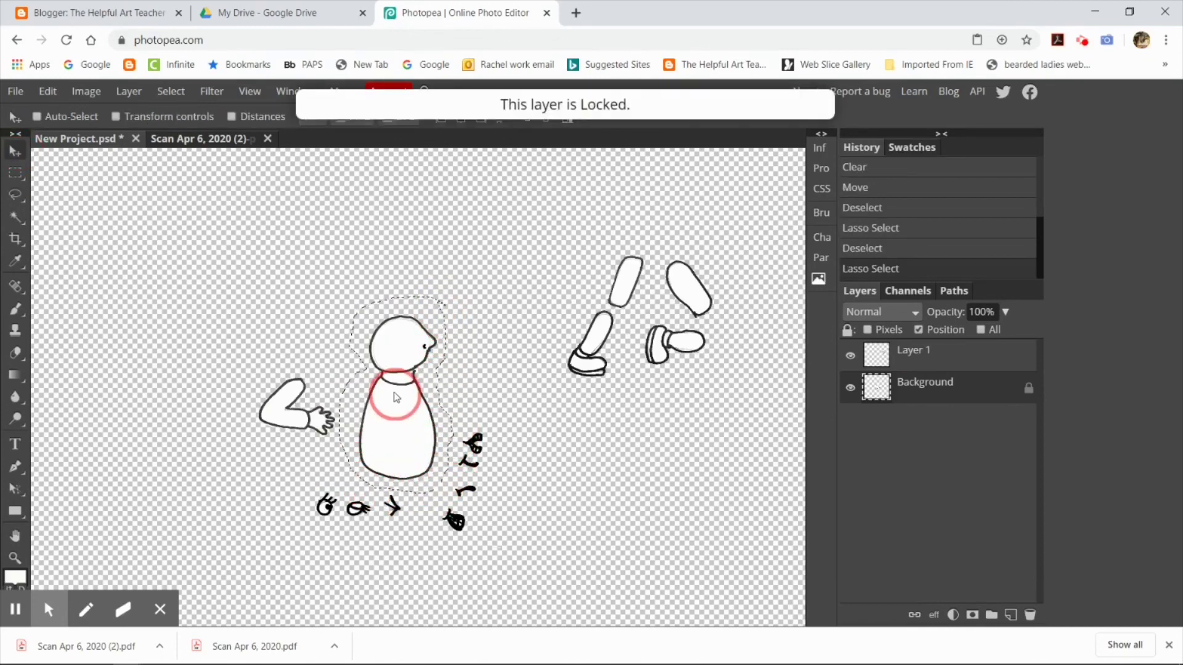
click(1028, 391)
drag(398, 365, 398, 231)
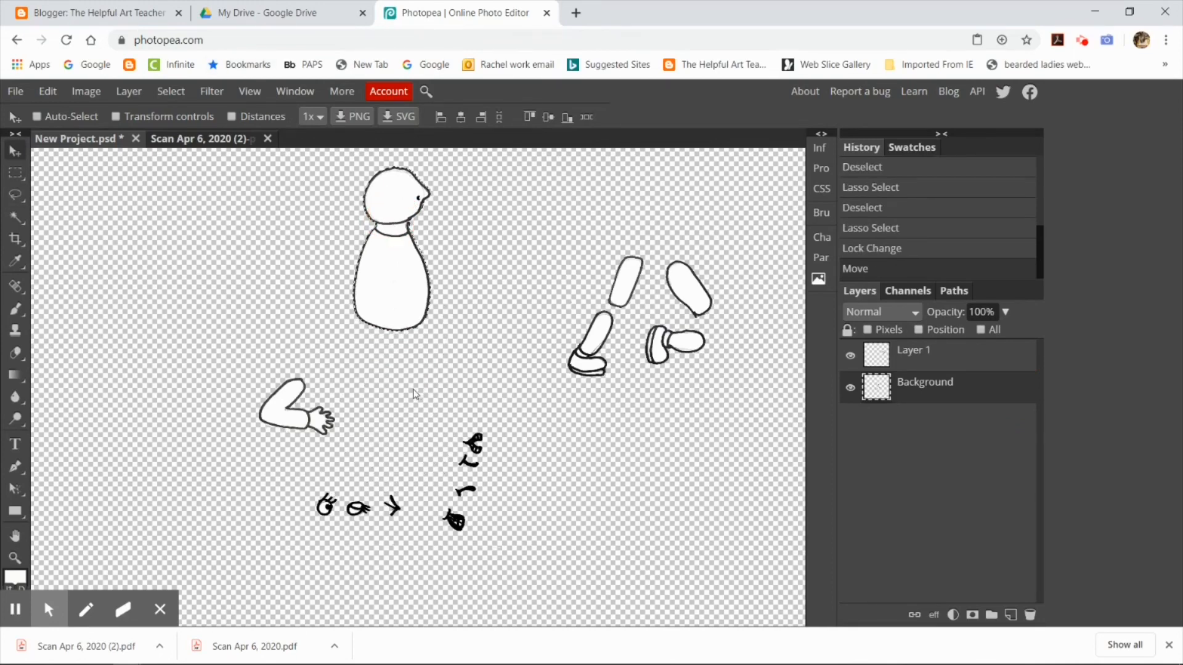
click(129, 91)
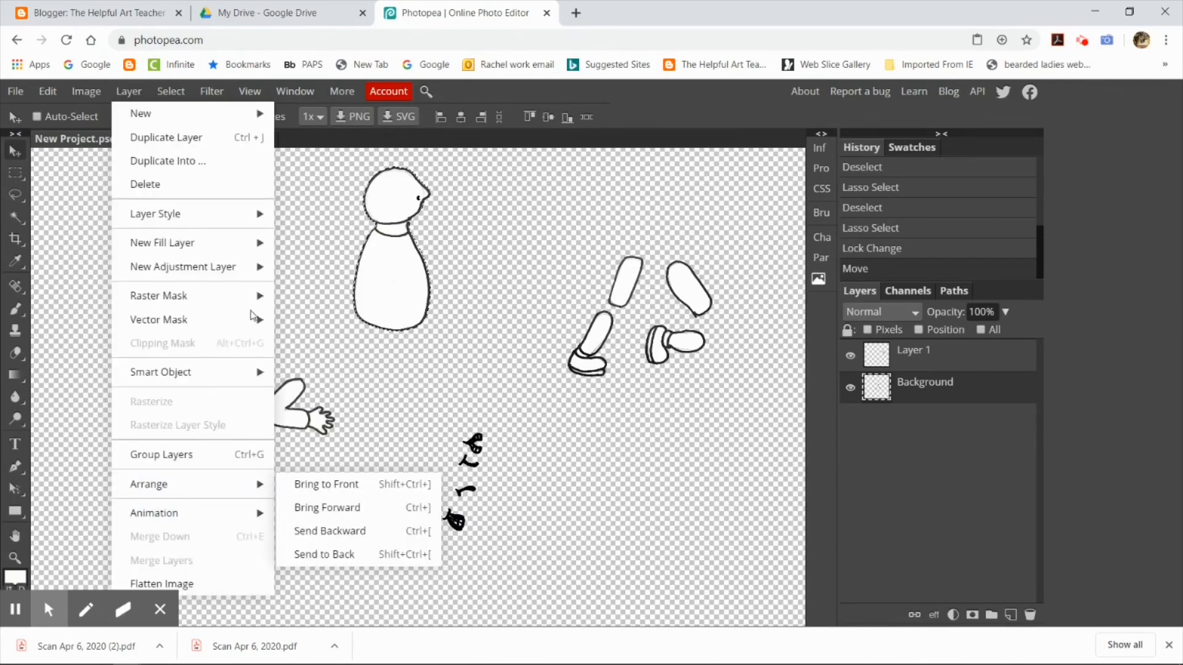
mouse_move(154, 513)
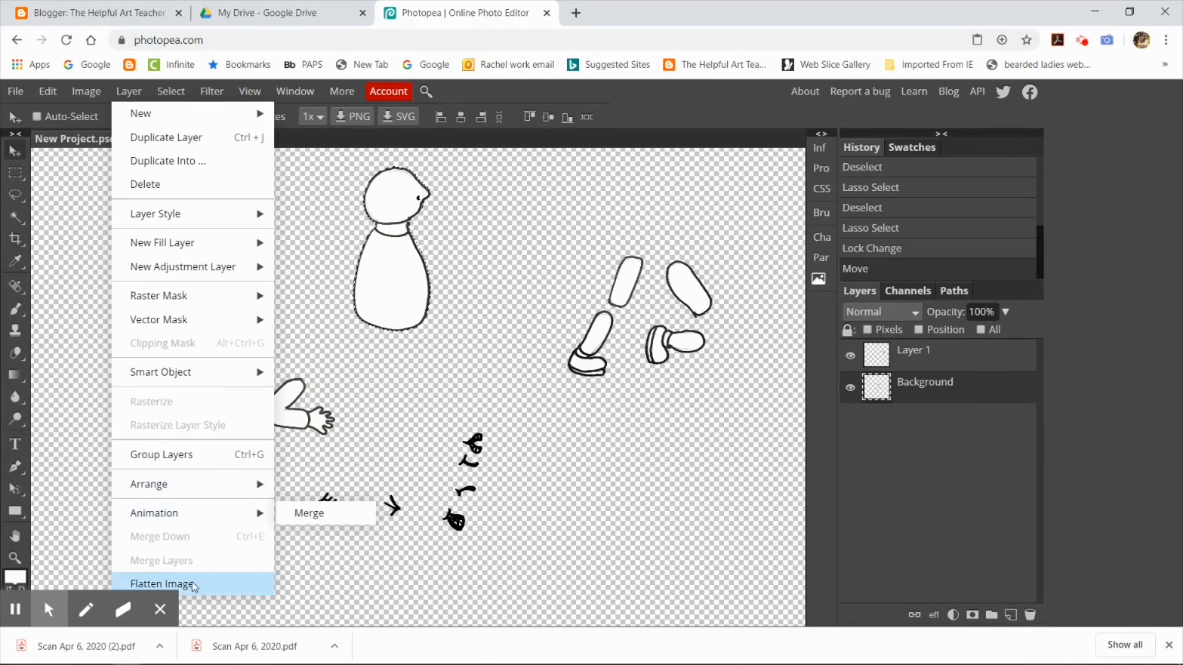
Flatten the image, unlock the layer, and delete the wand-selected white background, then deselect.
click(216, 587)
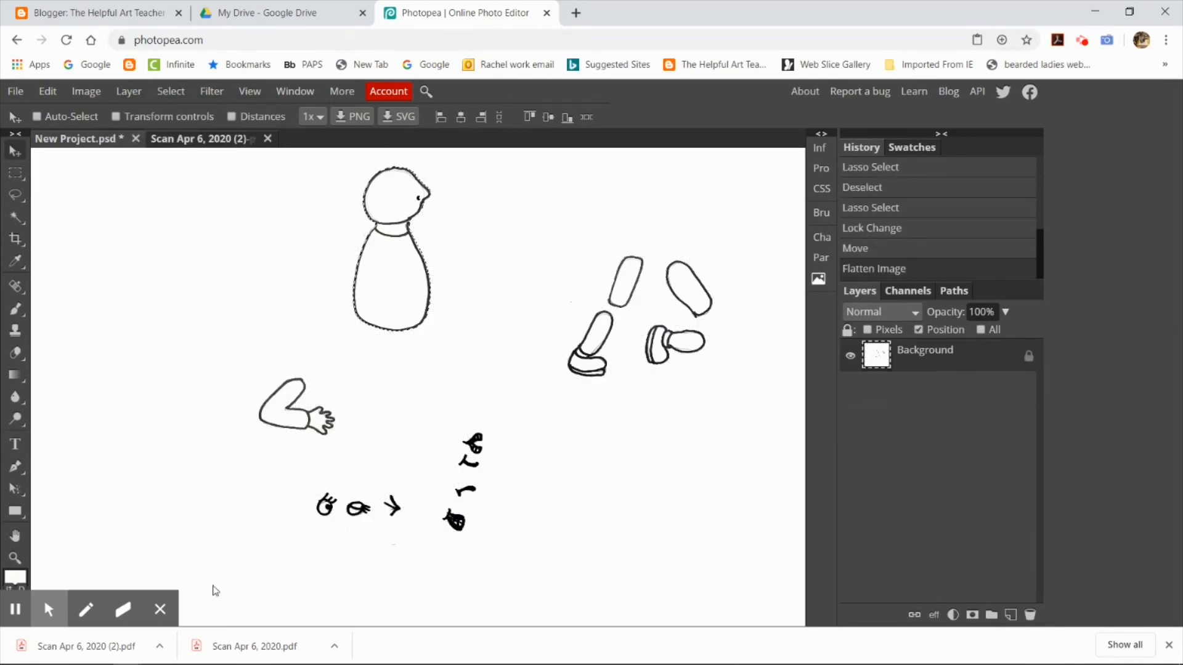
click(15, 216)
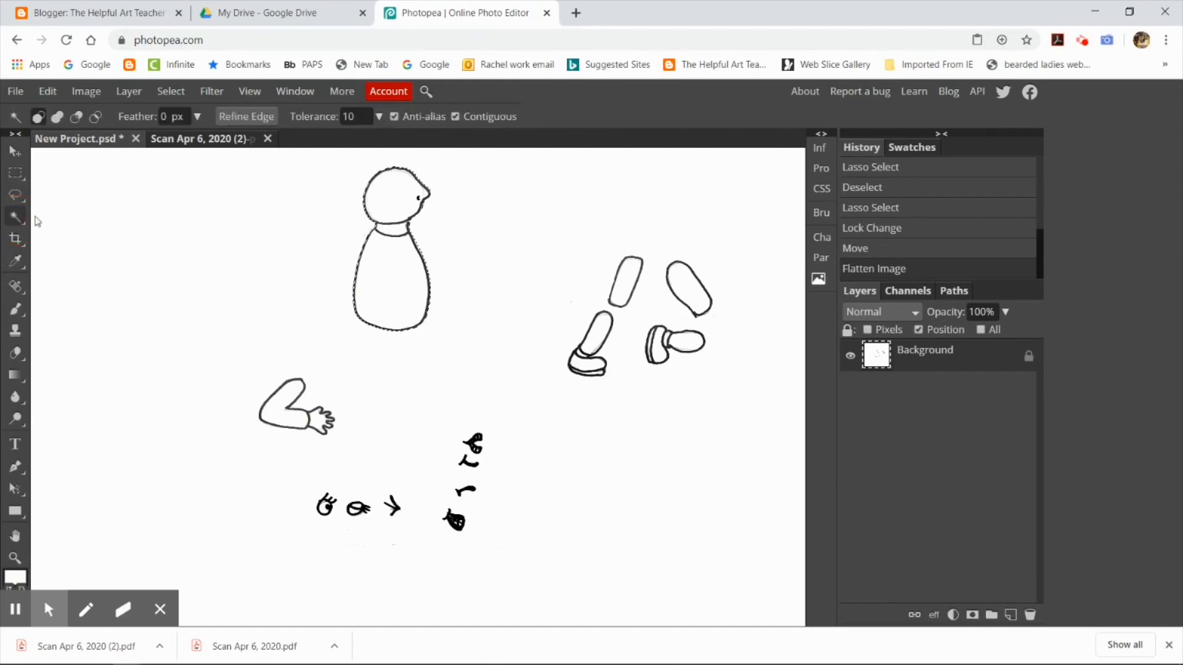
click(182, 251)
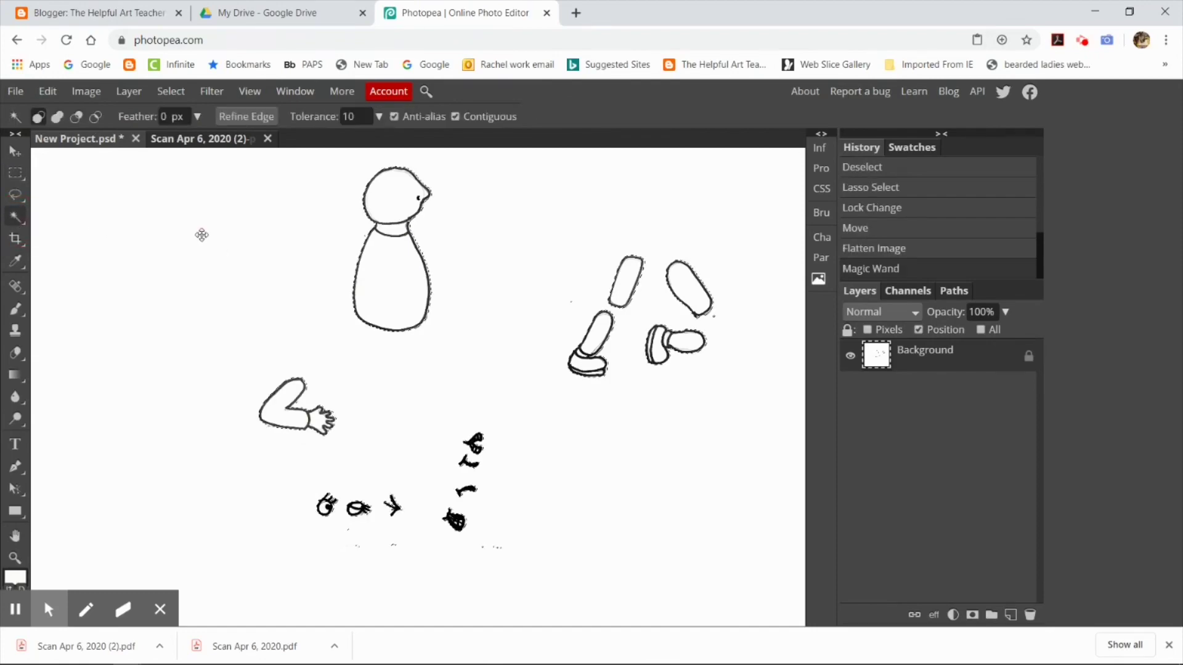
click(1029, 356)
key(Delete)
key(ctrl+d)
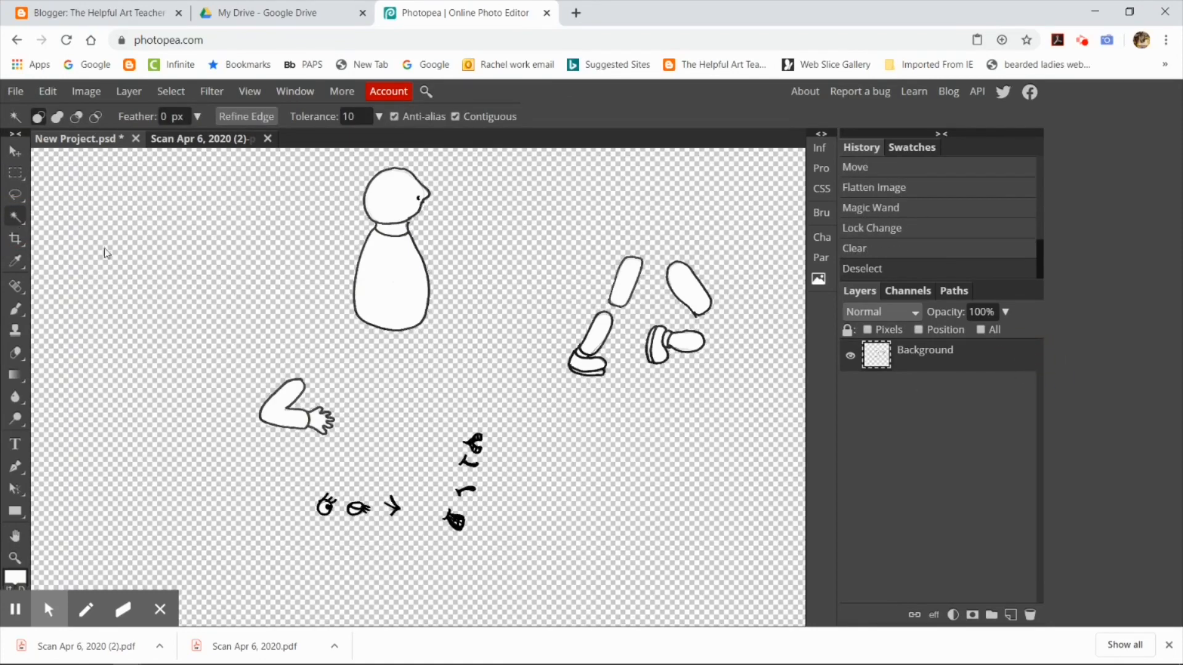
Lasso the eye, move it onto the head, and cut-paste it onto its own layer.
click(15, 194)
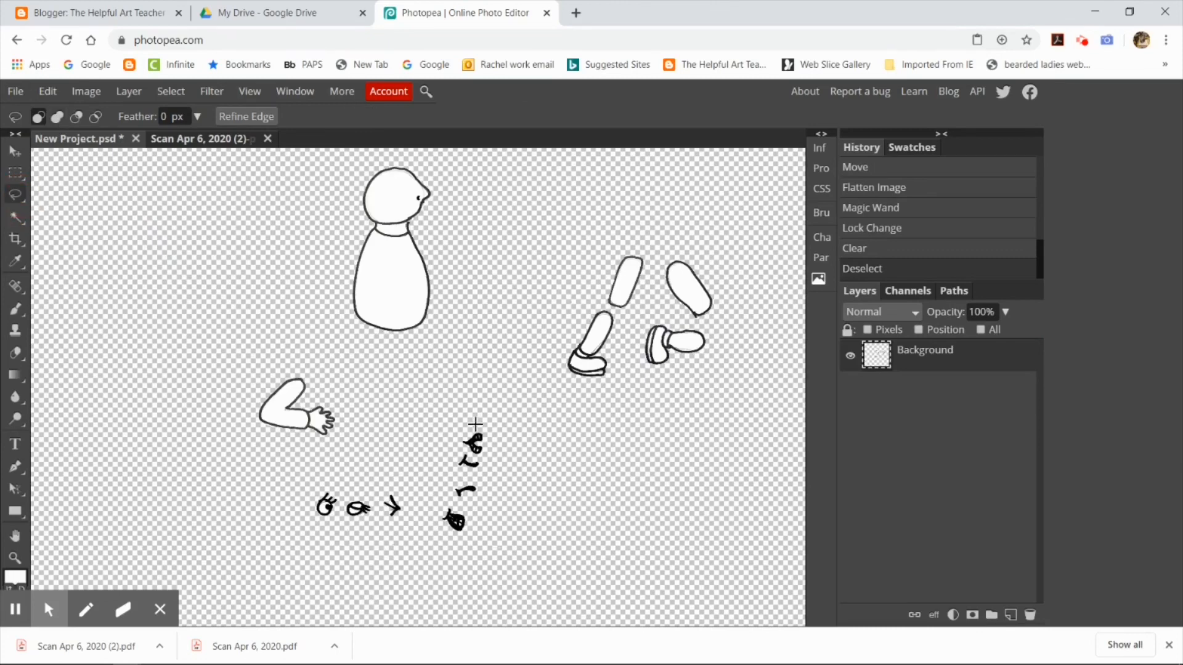
drag(317, 486, 318, 493)
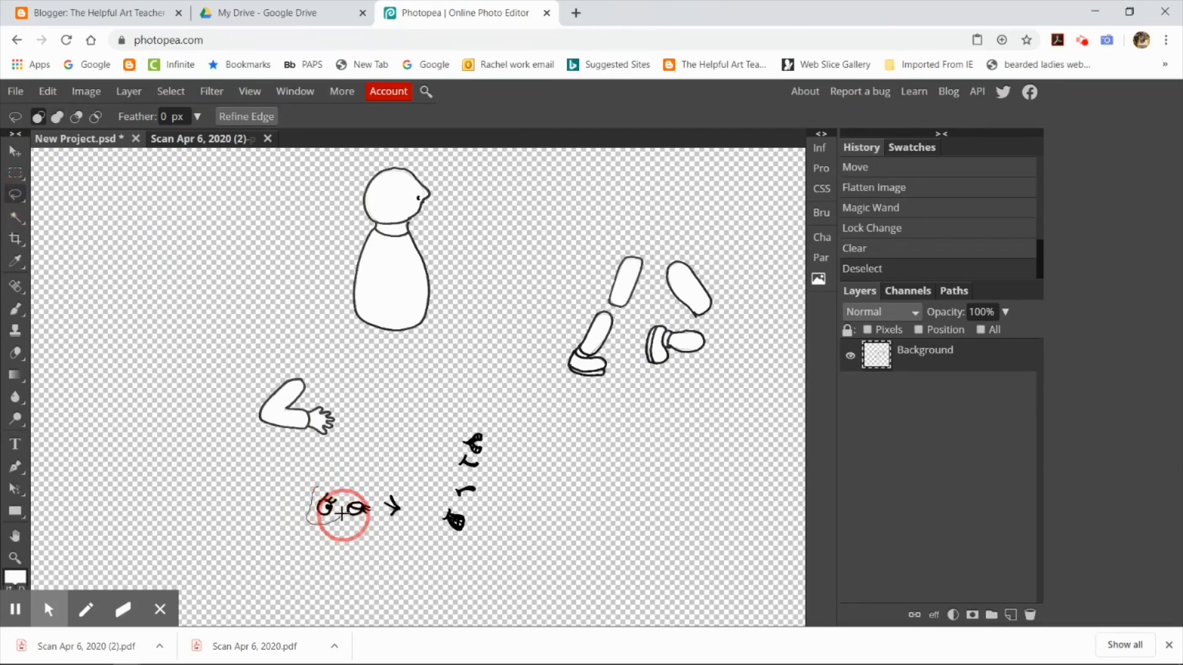
click(15, 151)
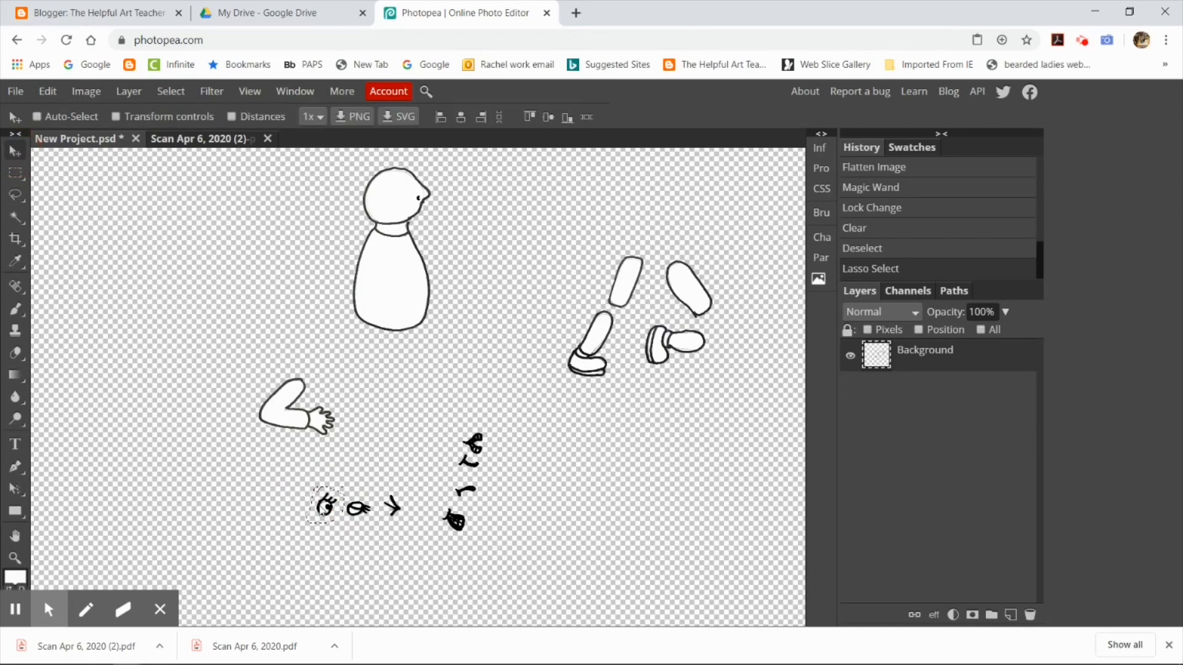
mouse_move(324, 503)
mouse_down()
mouse_move(423, 190)
mouse_move(412, 183)
mouse_up()
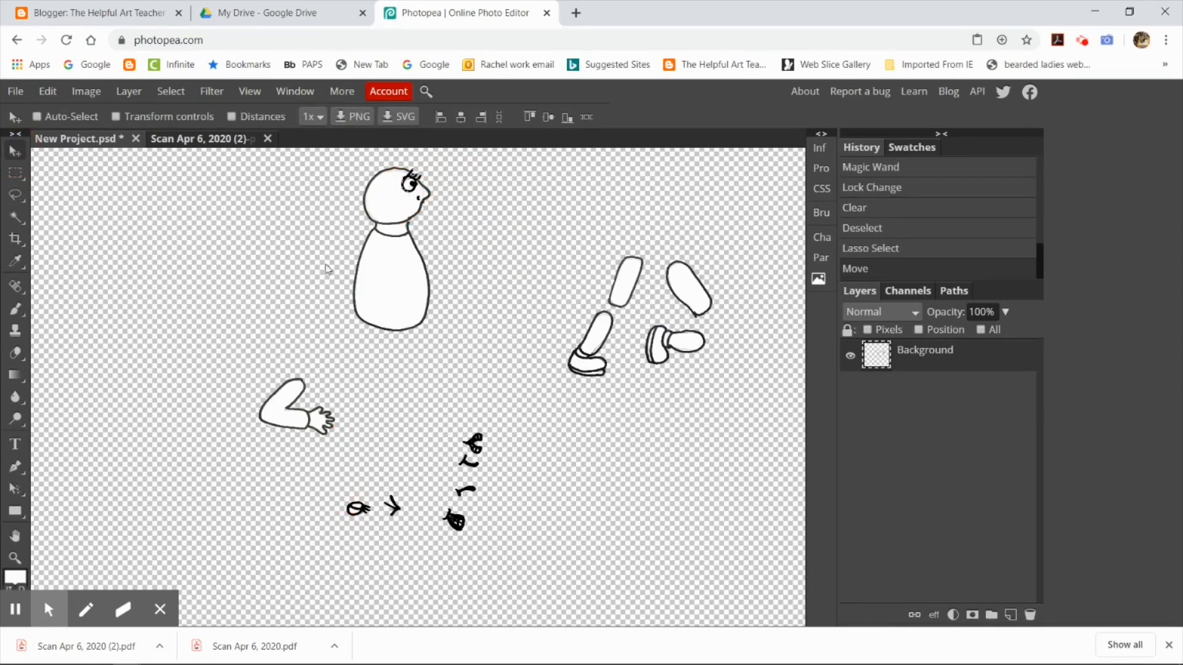
click(47, 91)
click(65, 313)
click(47, 92)
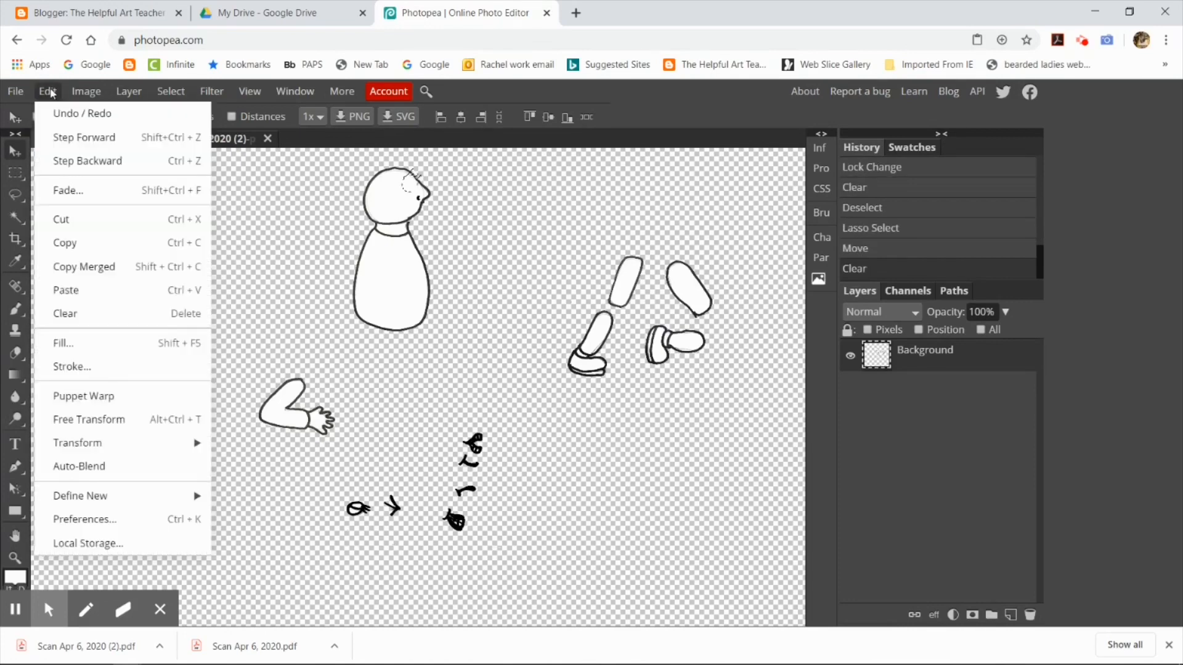
click(66, 289)
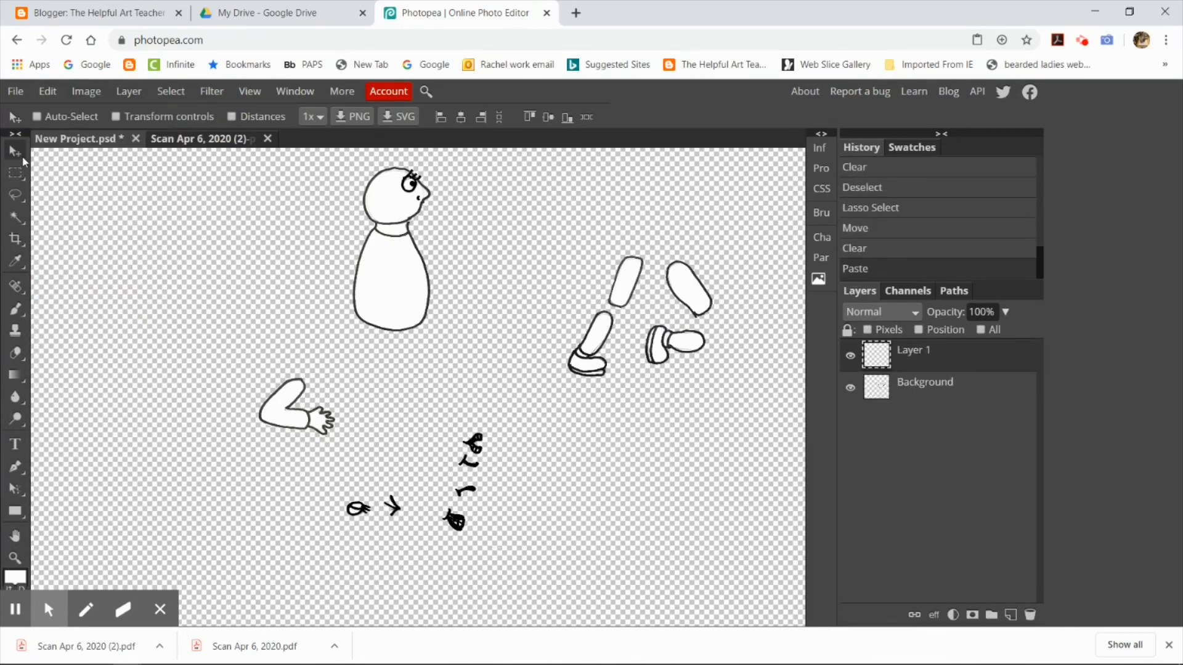
Lasso the arm, place it on the body, and cut-paste it onto a new layer.
click(16, 197)
mouse_move(310, 385)
mouse_down()
mouse_move(333, 400)
mouse_move(310, 379)
mouse_move(291, 407)
mouse_move(421, 257)
mouse_move(407, 278)
mouse_up()
key(v)
click(924, 381)
click(47, 91)
click(61, 219)
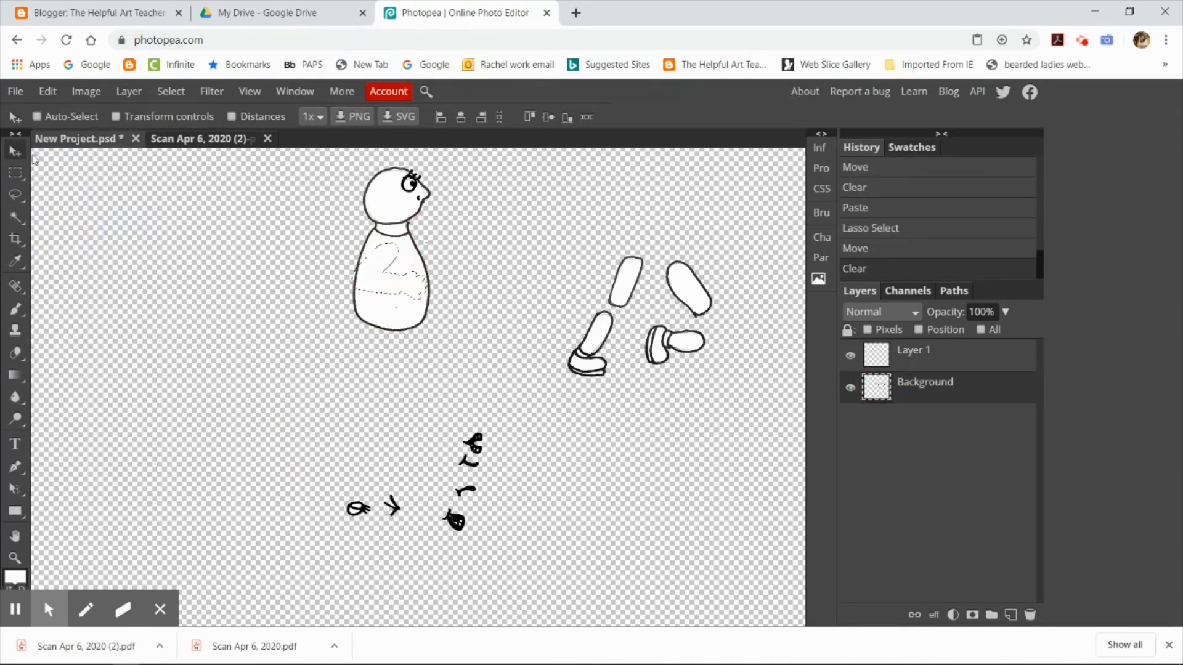
click(48, 91)
click(66, 290)
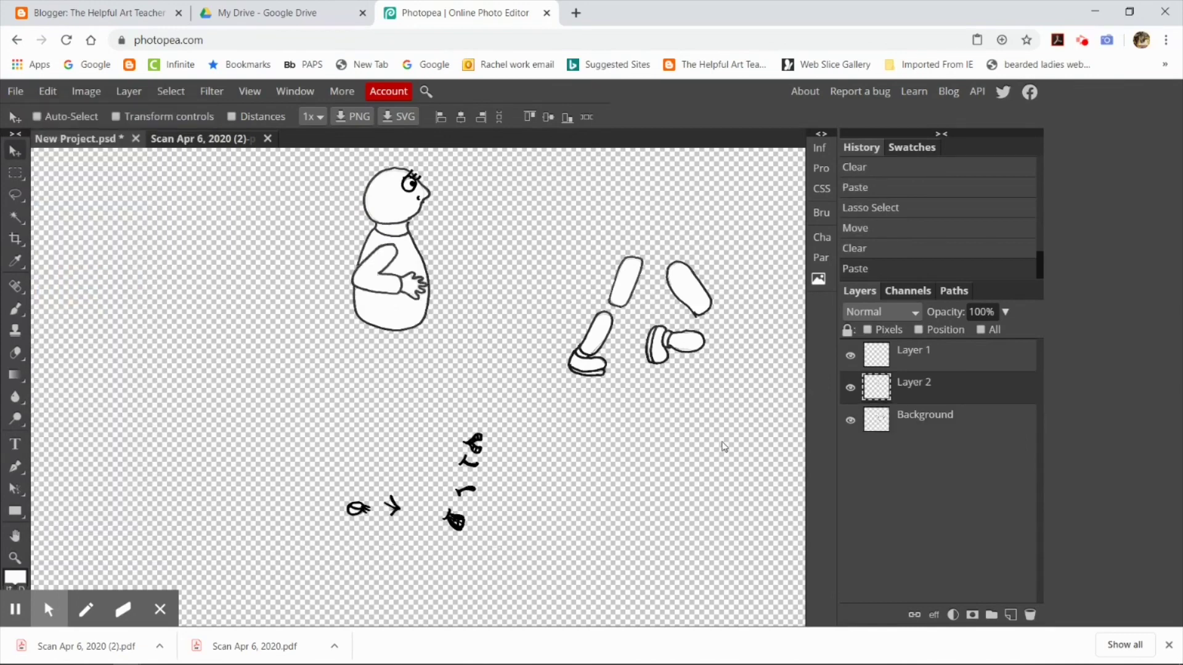
Rename the layers to arm and open eye, and start renaming Background to head and body.
double_click(915, 383)
text(arm)
double_click(922, 352)
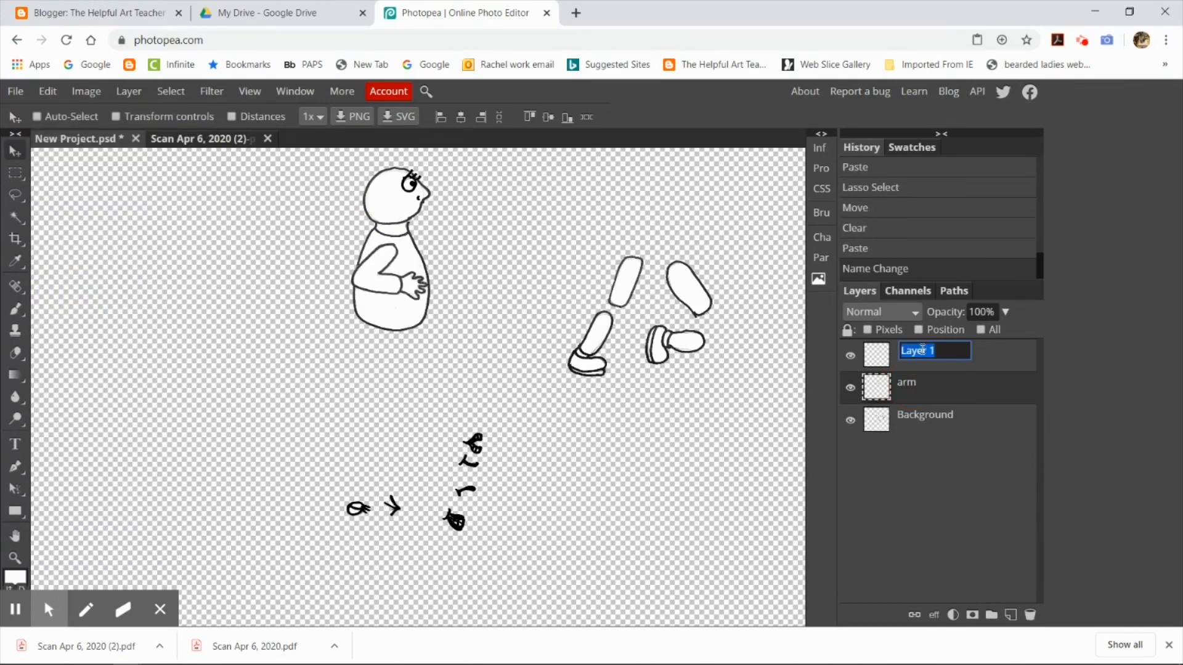
text(open eye)
key(Return)
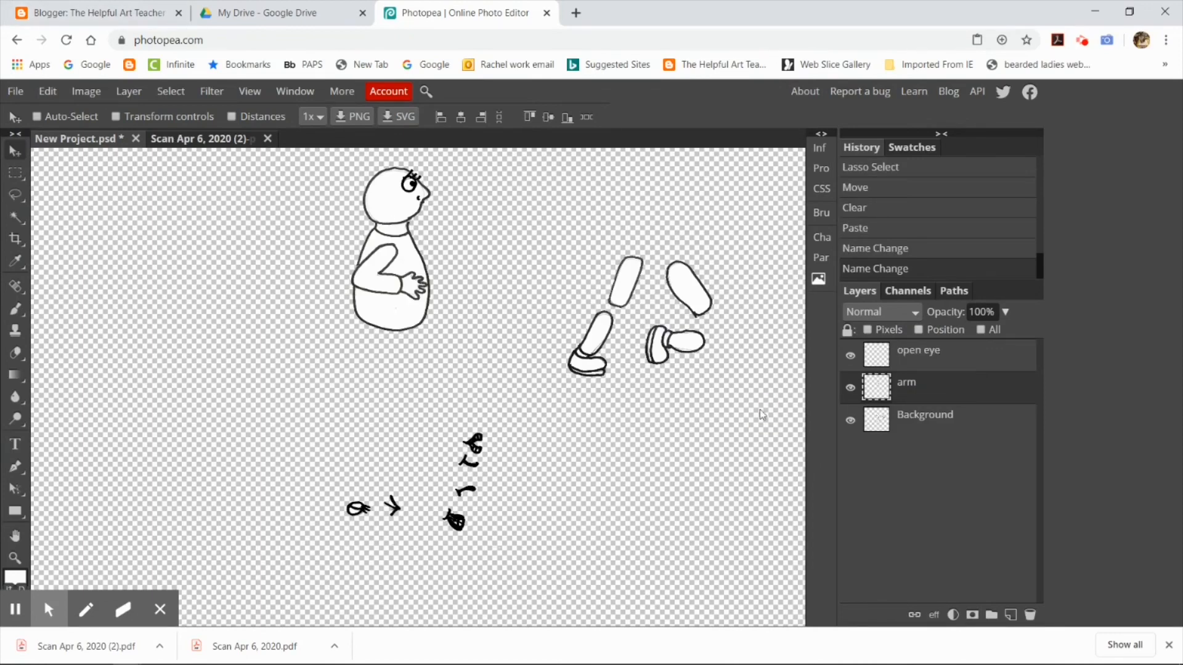
click(882, 420)
double_click(919, 416)
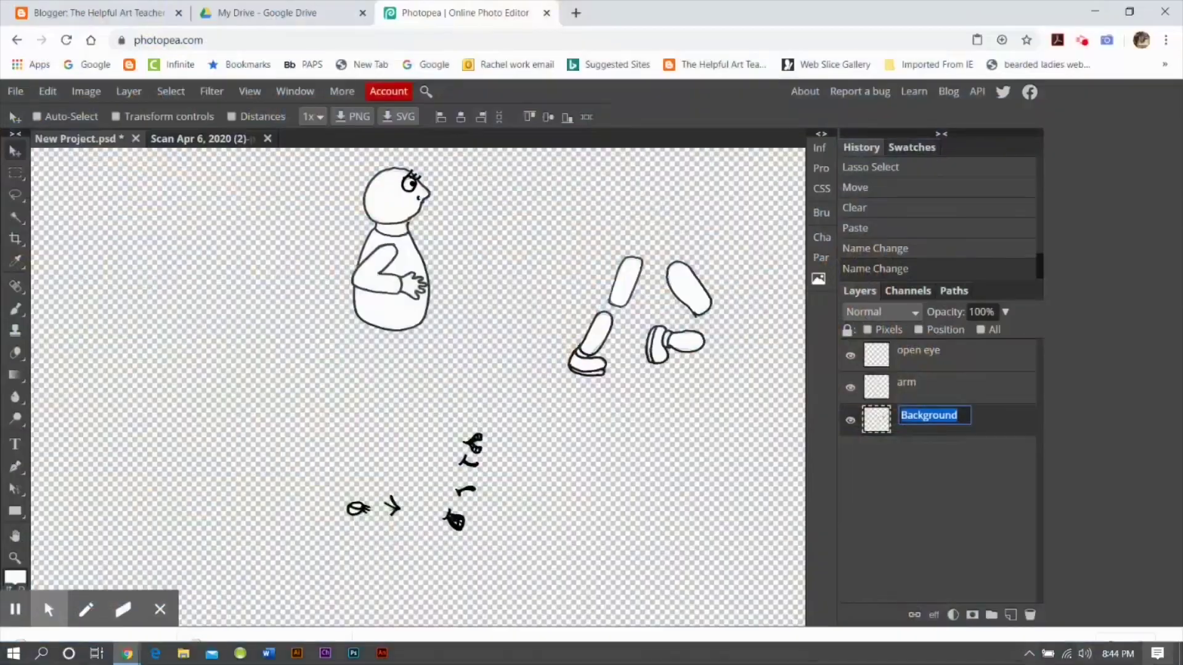
text(head andbody)
Confirm the head and body layer name and lasso-select the first thigh piece.
click(980, 518)
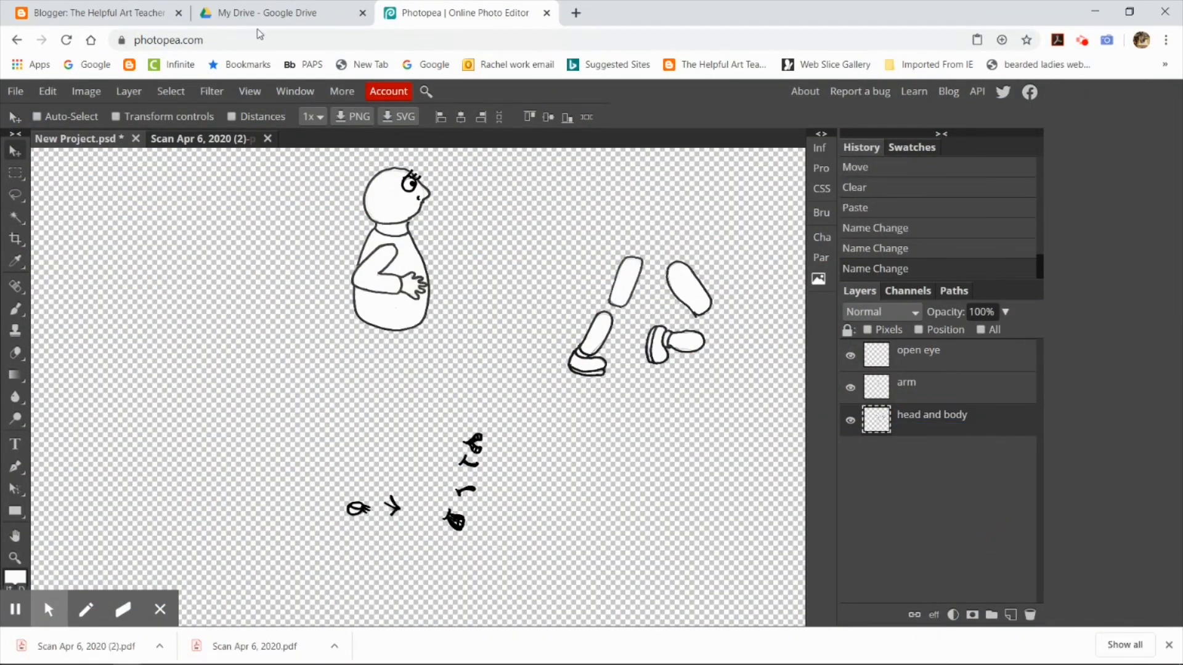
click(15, 195)
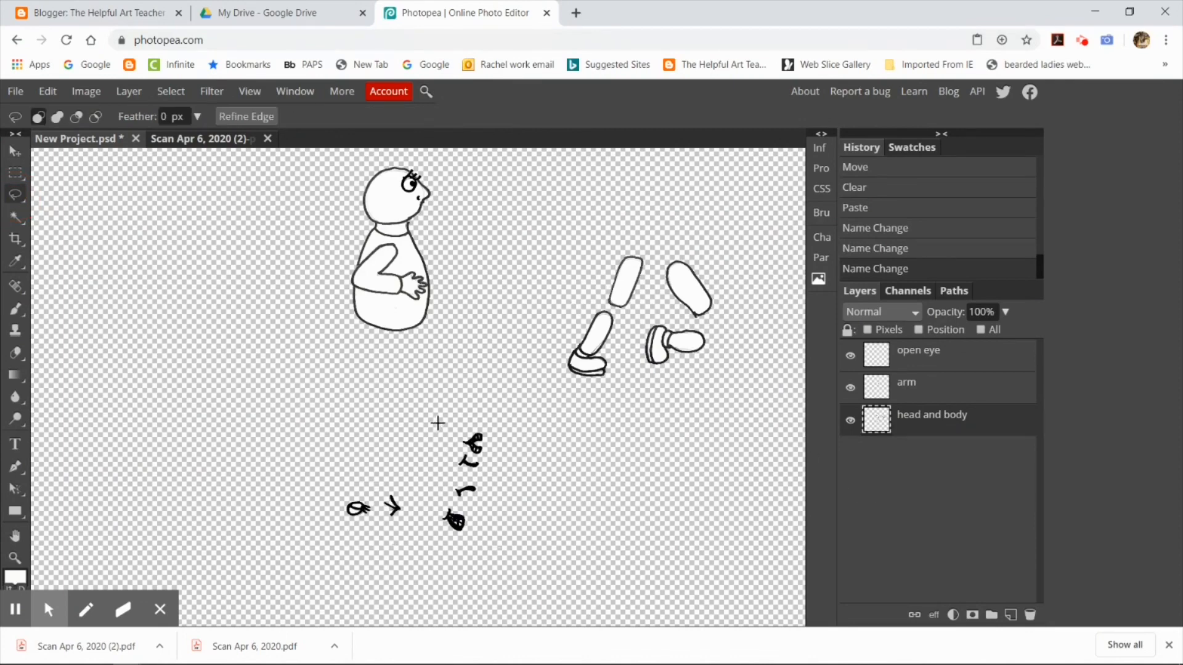
click(617, 248)
mouse_move(618, 248)
mouse_down()
mouse_move(645, 244)
mouse_move(483, 325)
mouse_move(370, 338)
mouse_move(315, 362)
mouse_up()
key(v)
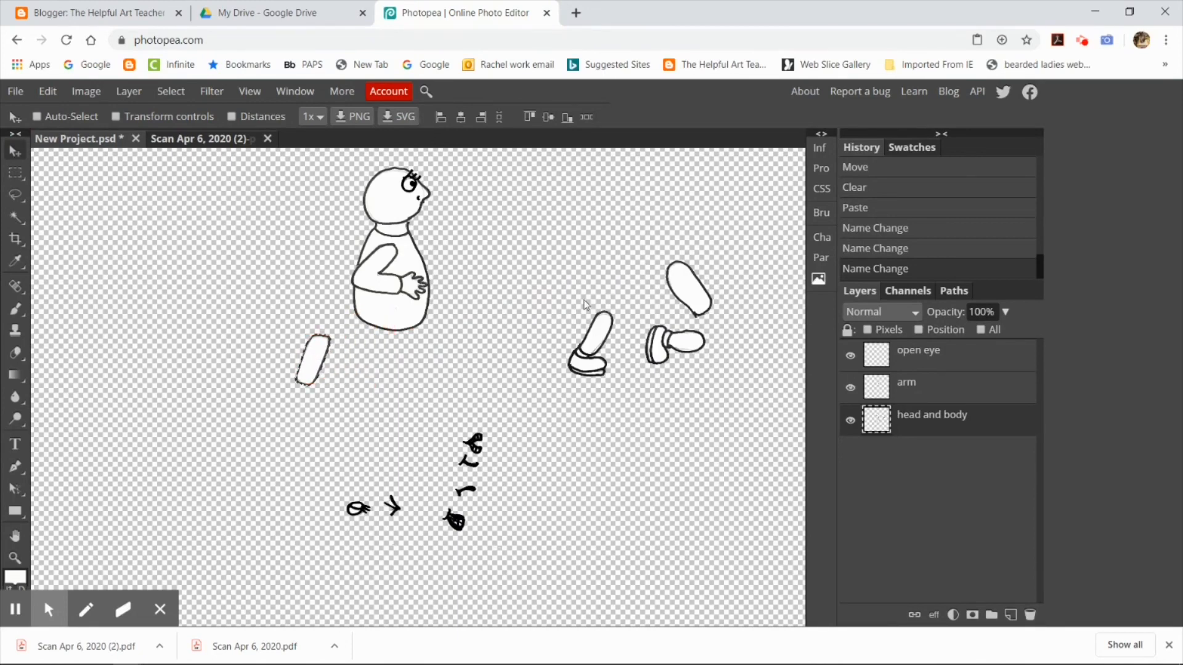
Cut the thigh piece and paste it as a new layer.
click(48, 91)
click(65, 222)
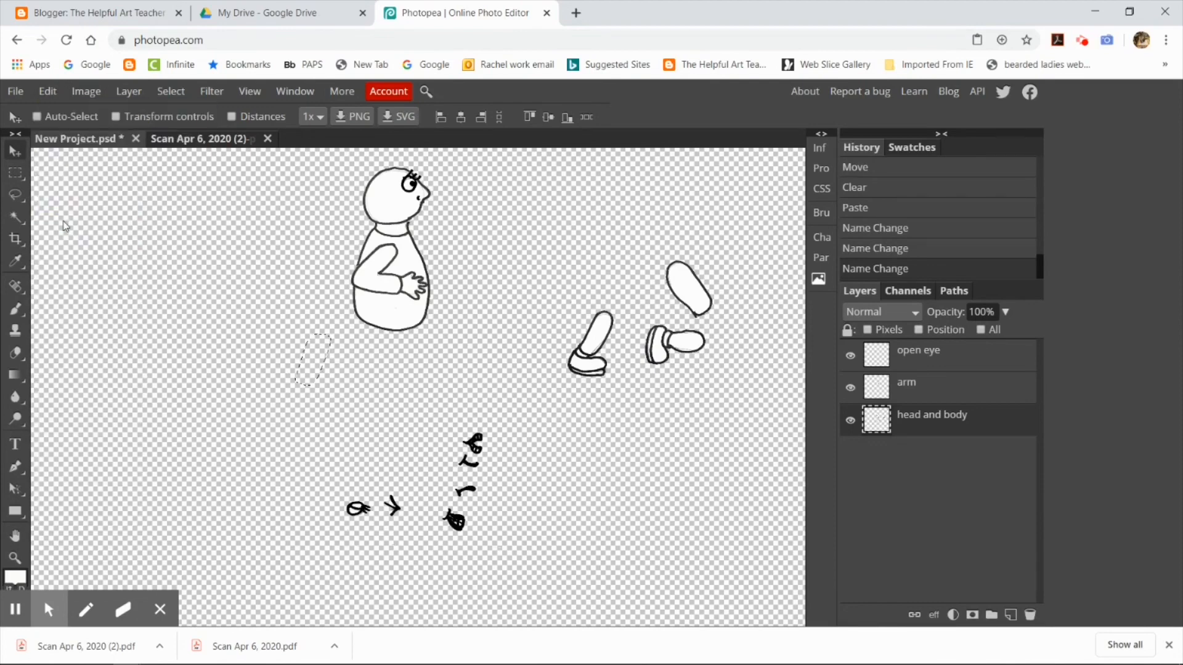
click(47, 91)
click(64, 288)
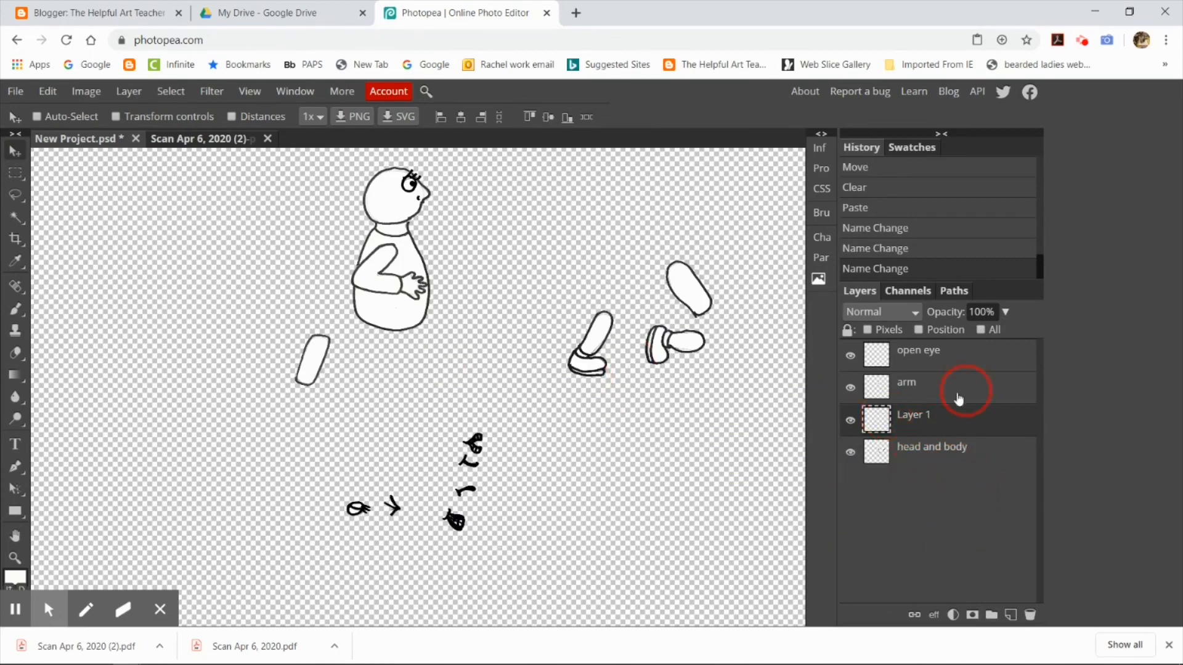
Put head and body above the new layer, place the thigh under the body, and name it thigh 1.
drag(922, 455, 915, 411)
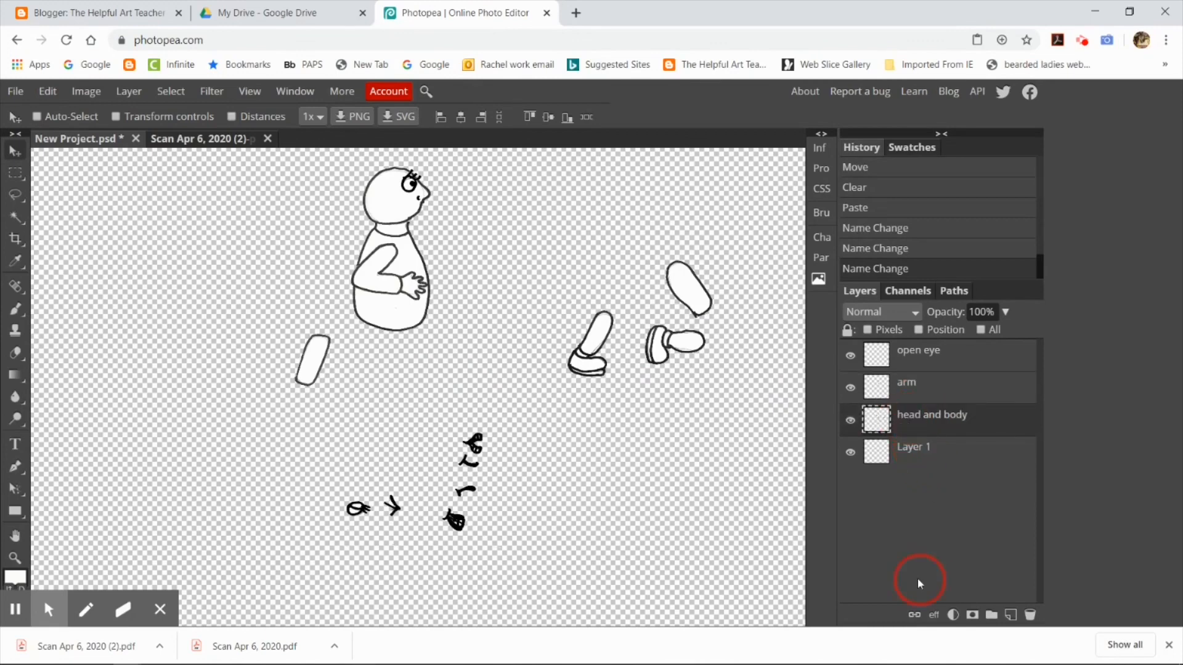
drag(320, 382, 310, 374)
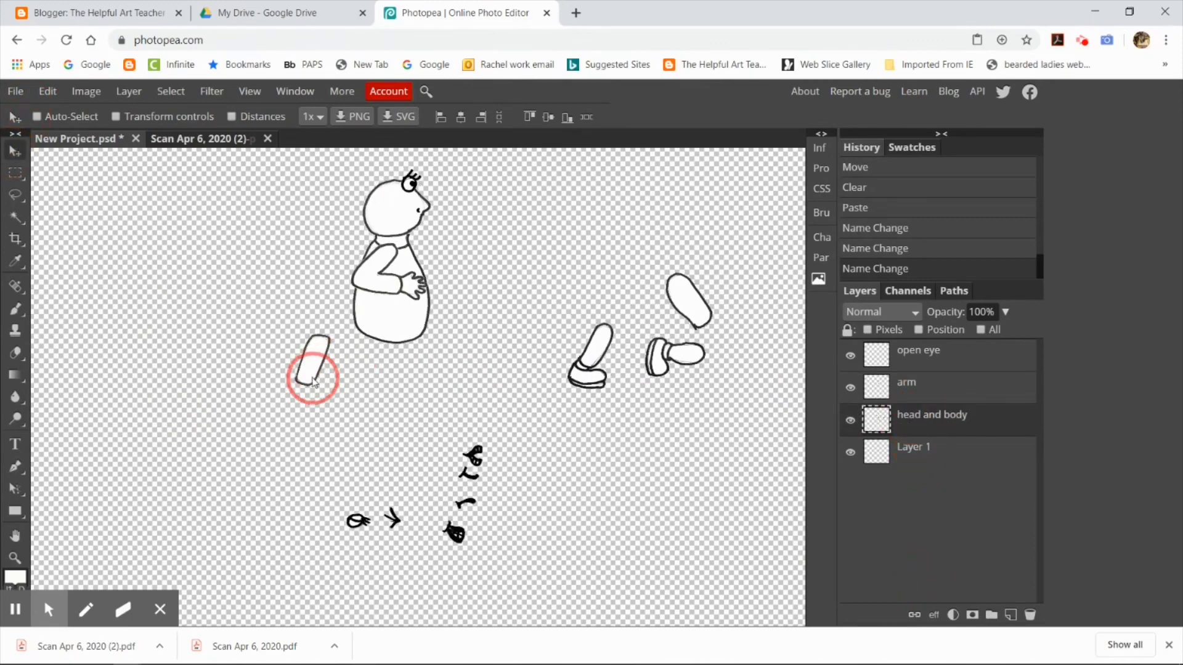
key(ctrl+z)
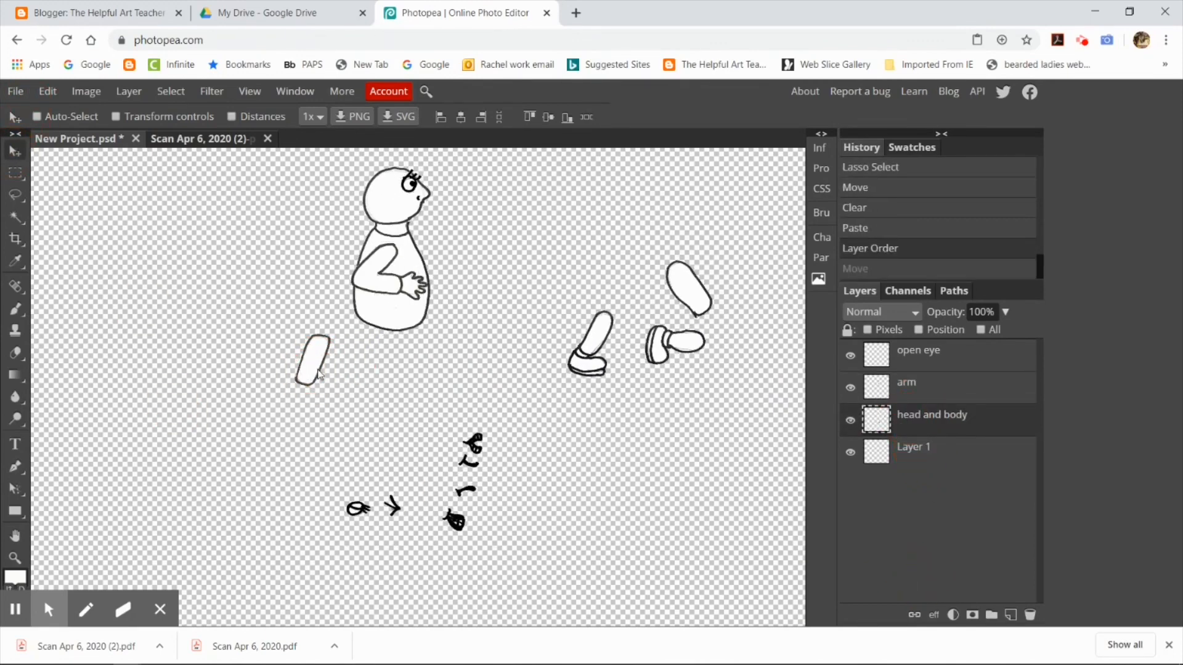
click(913, 447)
drag(317, 361, 368, 343)
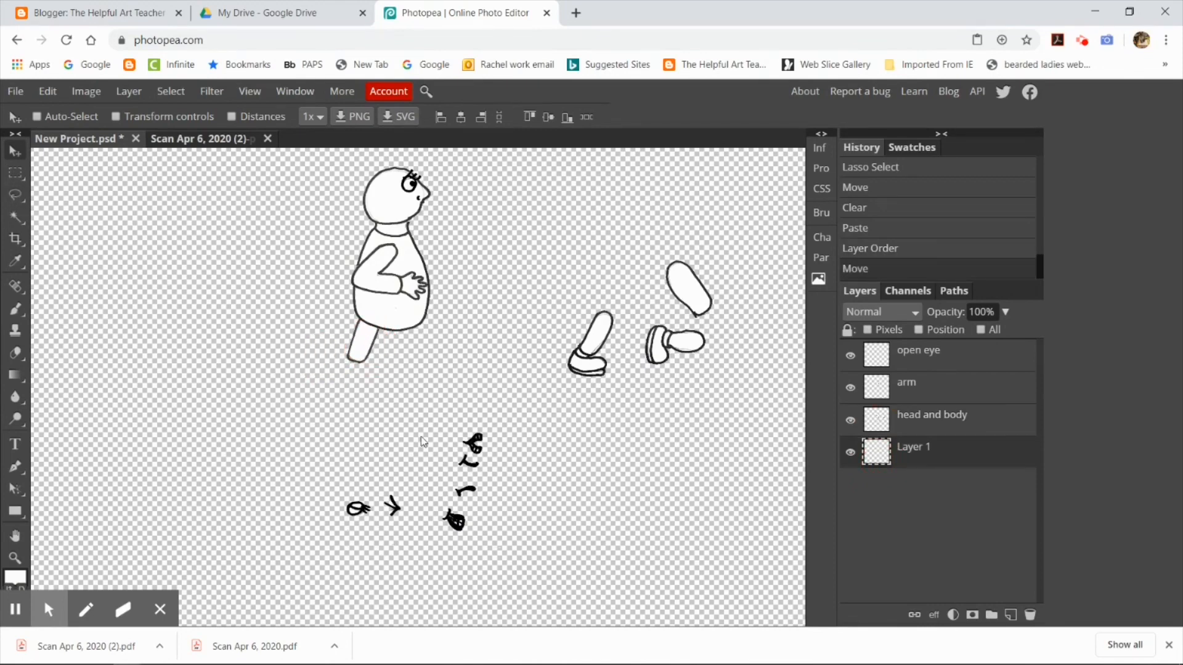
double_click(912, 448)
text(thigh)
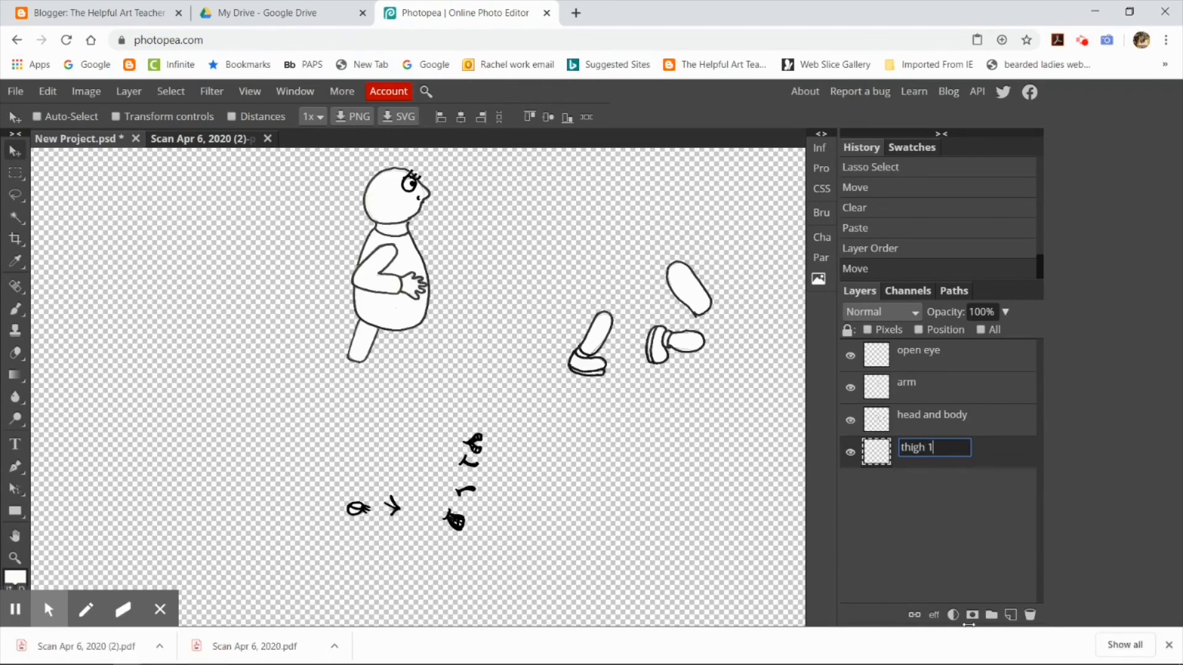
key(Return)
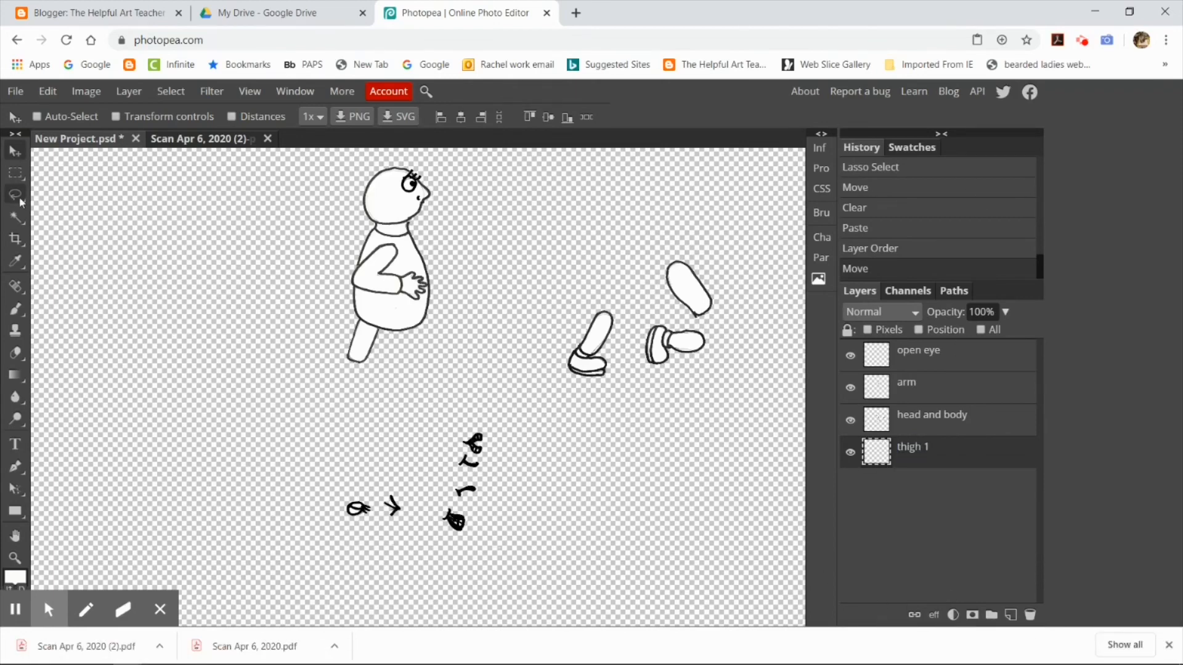
Attempt to lasso and cut the second thigh, undoing the failed selection and an accidental move.
click(15, 194)
mouse_move(689, 254)
mouse_down()
mouse_move(667, 282)
mouse_move(712, 268)
mouse_up()
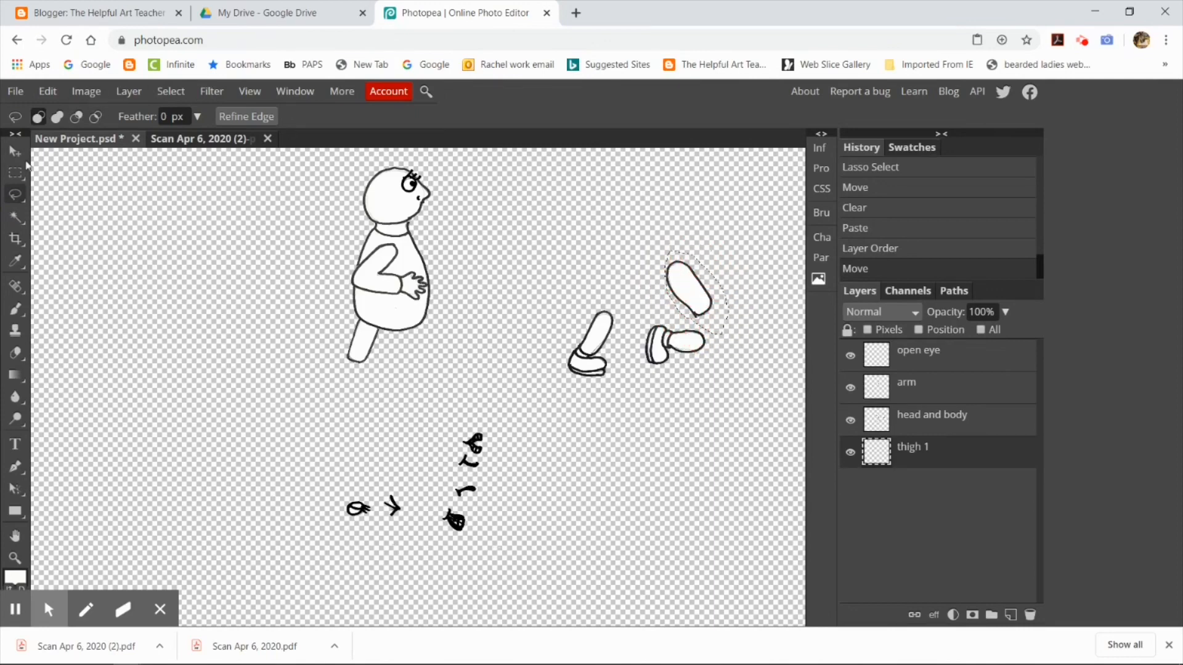
click(14, 153)
click(55, 89)
click(75, 223)
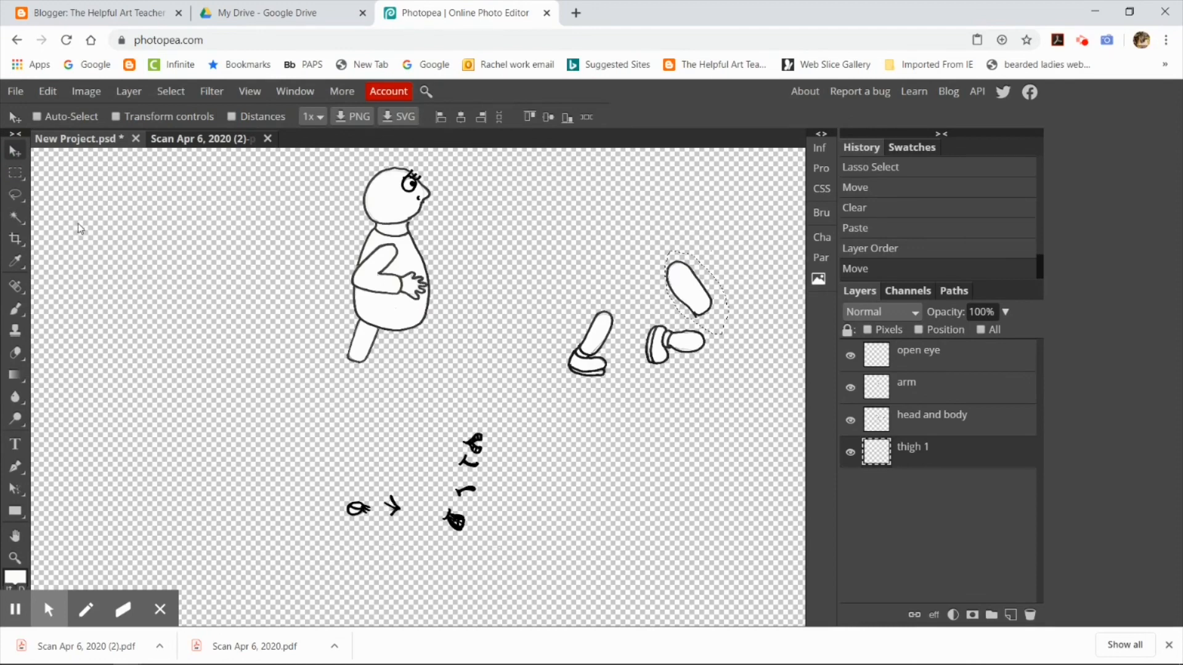
key(ctrl+z)
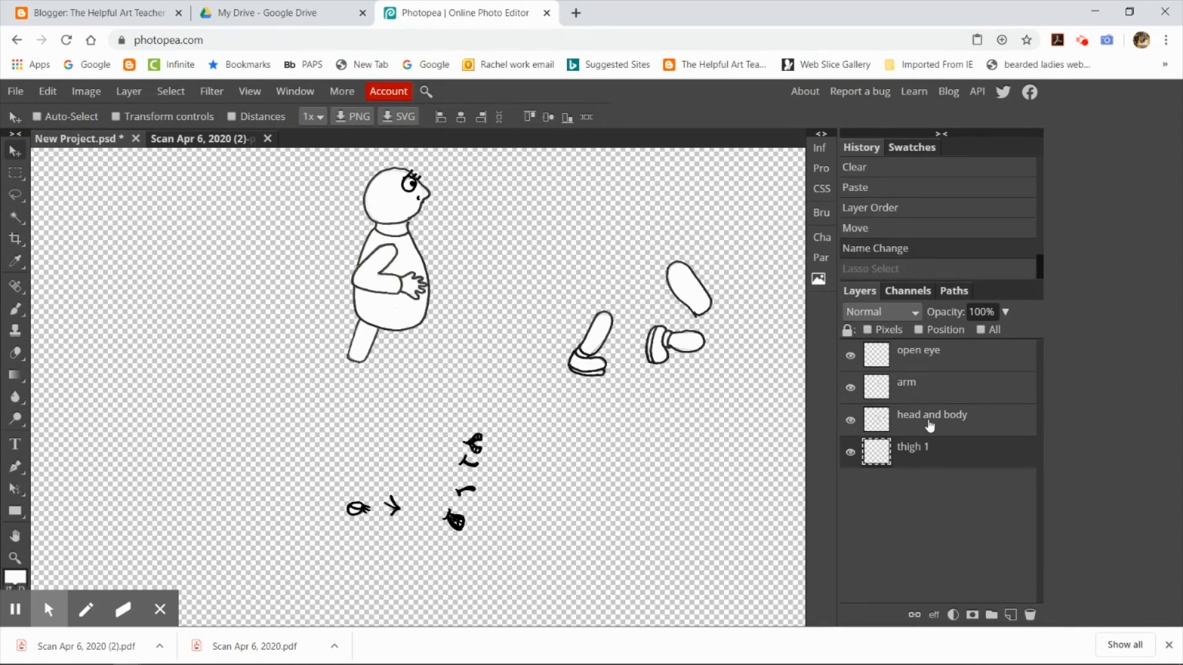
click(929, 422)
drag(662, 252, 656, 260)
key(ctrl+z)
Lasso the second thigh again, cut it, and paste it as a new layer above thigh 1.
click(16, 194)
mouse_move(647, 264)
mouse_down()
mouse_move(663, 308)
mouse_move(707, 250)
mouse_up()
click(16, 155)
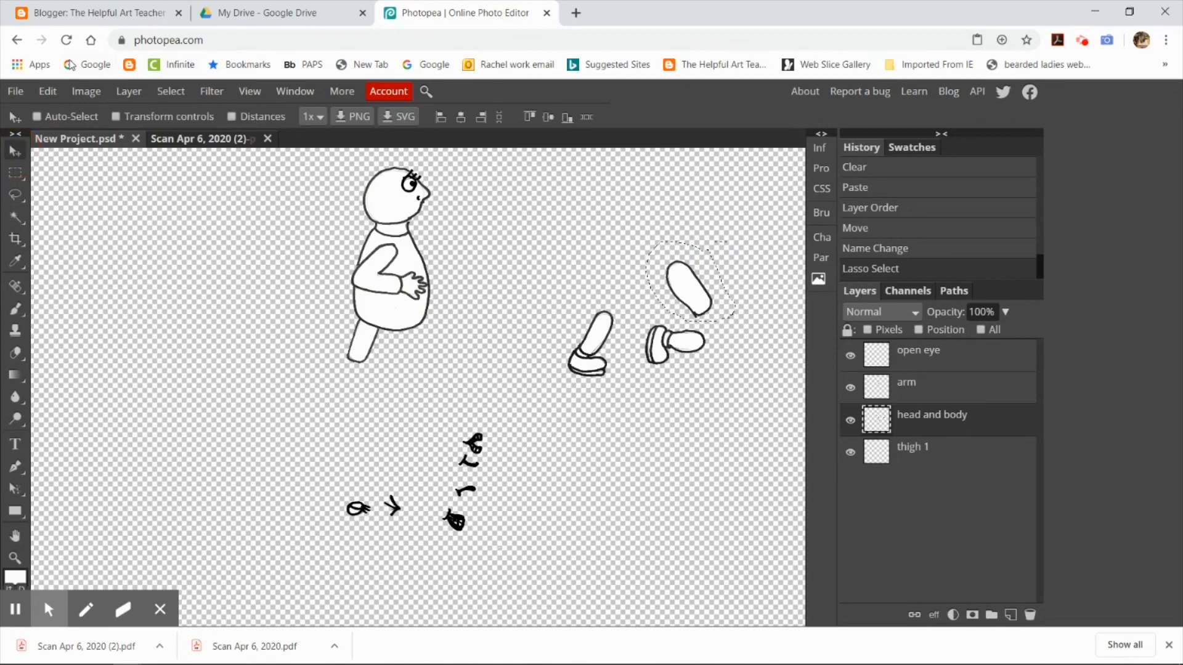
click(47, 91)
click(56, 220)
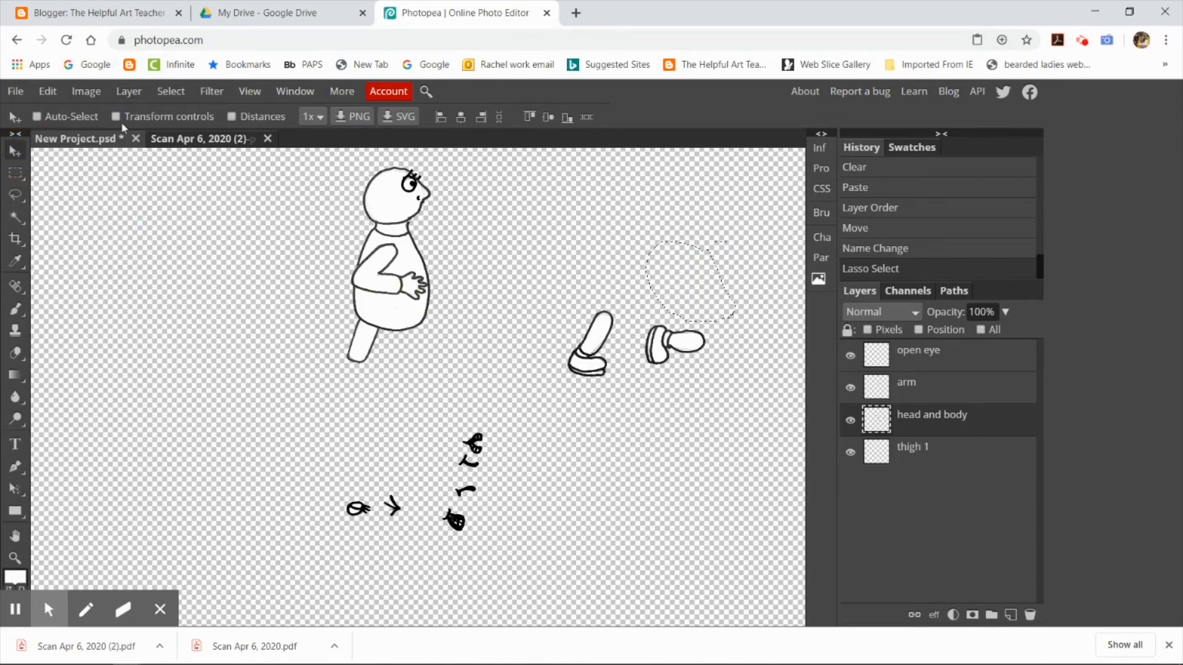
click(910, 446)
click(48, 90)
click(83, 291)
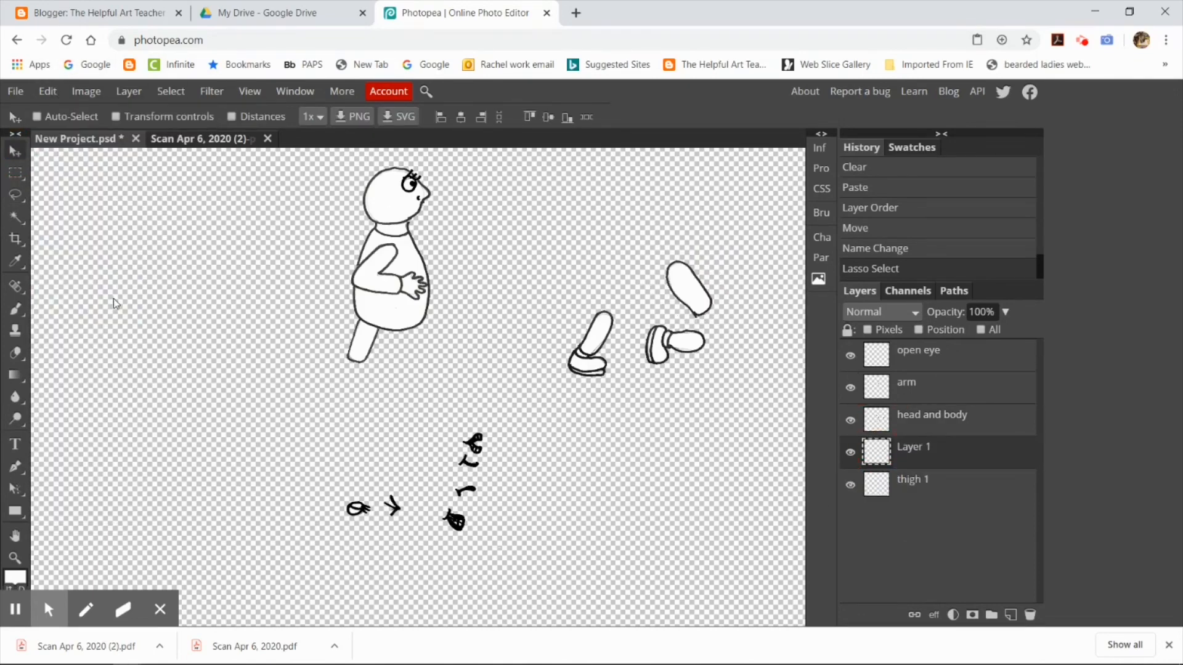
Name the new layer thigh 2 and attach both thighs under the body.
double_click(910, 448)
text(thigh 2)
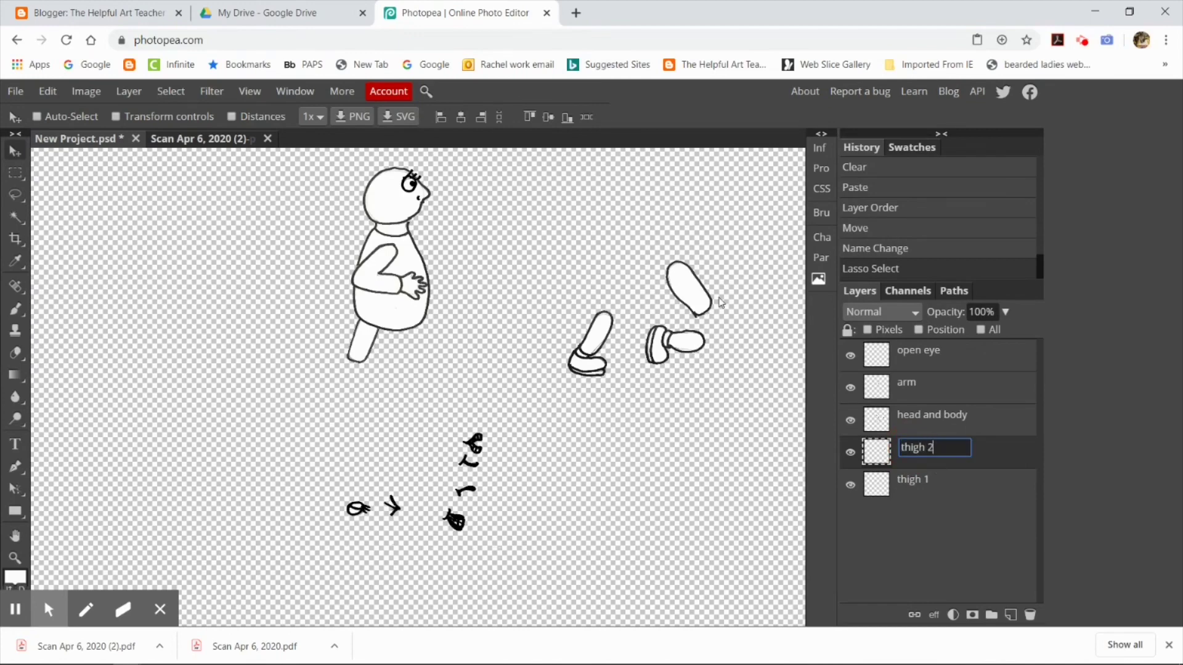
key(Return)
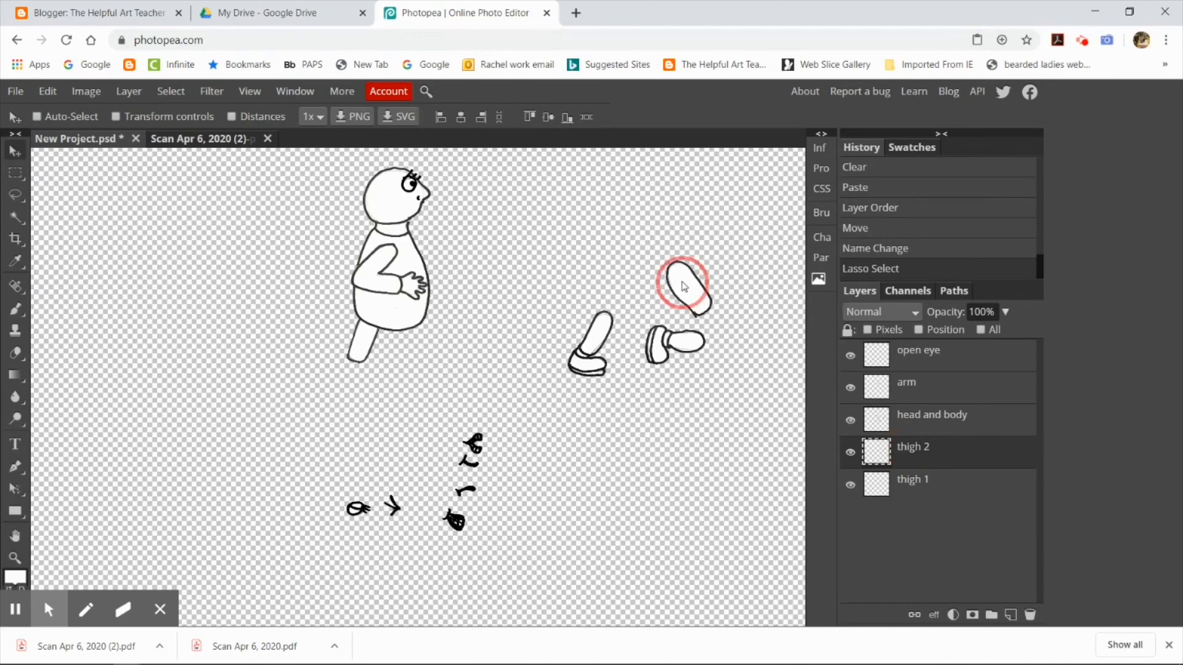
mouse_move(684, 286)
mouse_down()
mouse_move(400, 326)
mouse_move(409, 332)
mouse_up()
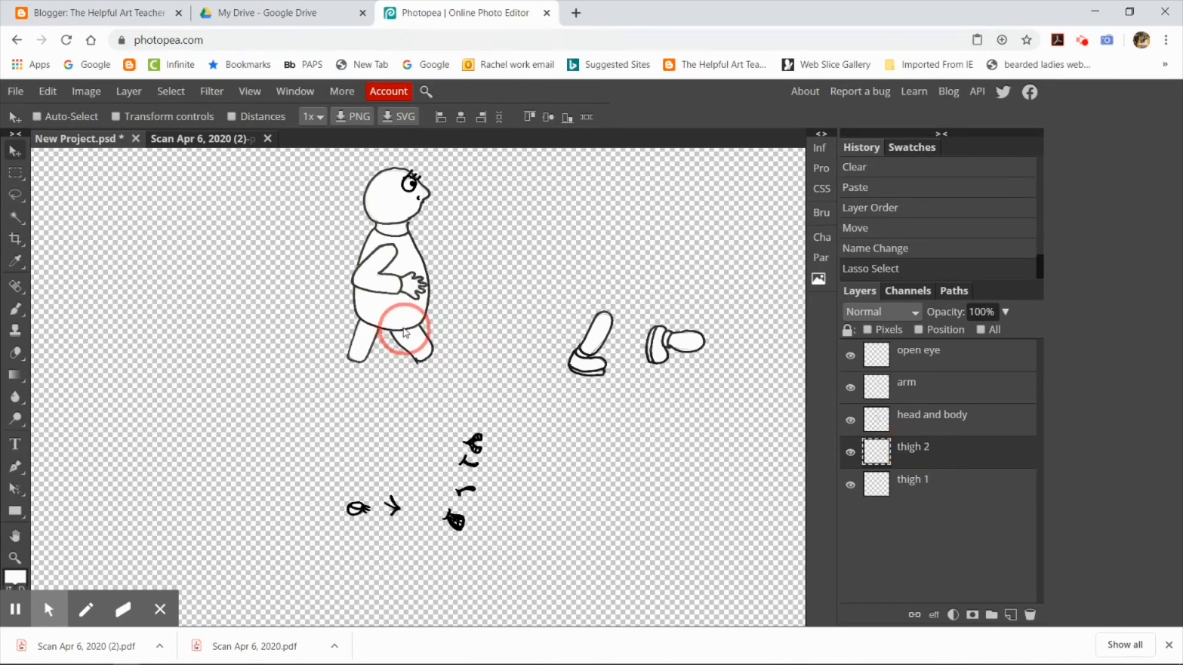
click(873, 481)
drag(355, 342, 369, 342)
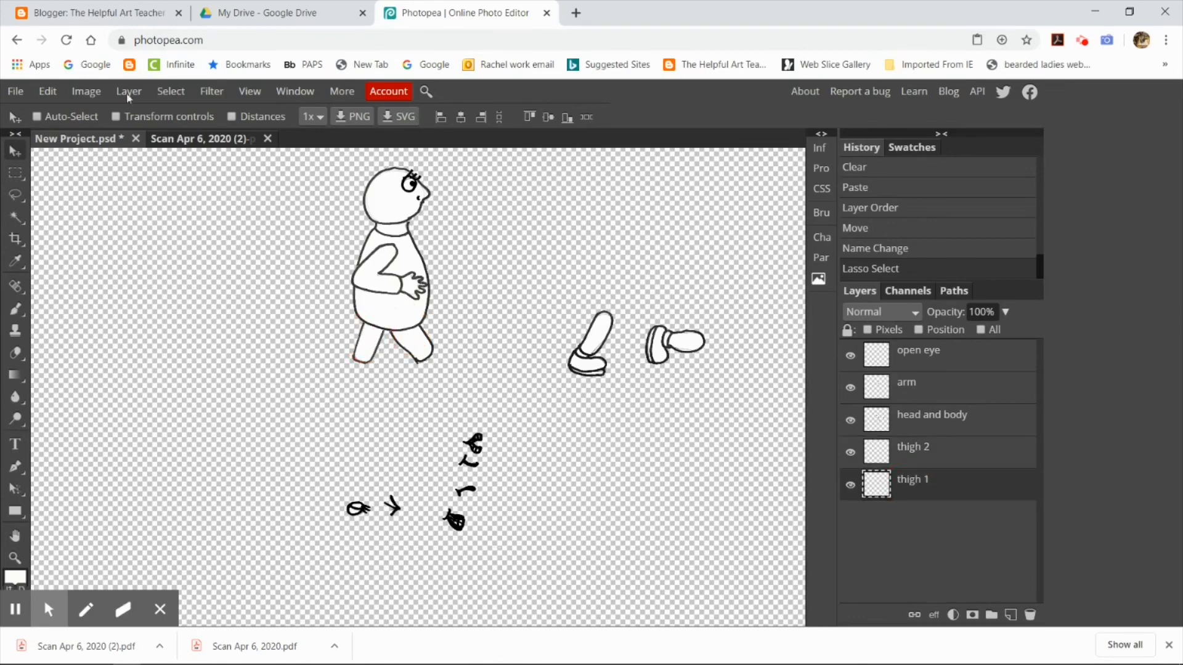
Scale the first thigh with Edit > Transform > Scale.
click(47, 90)
mouse_move(78, 442)
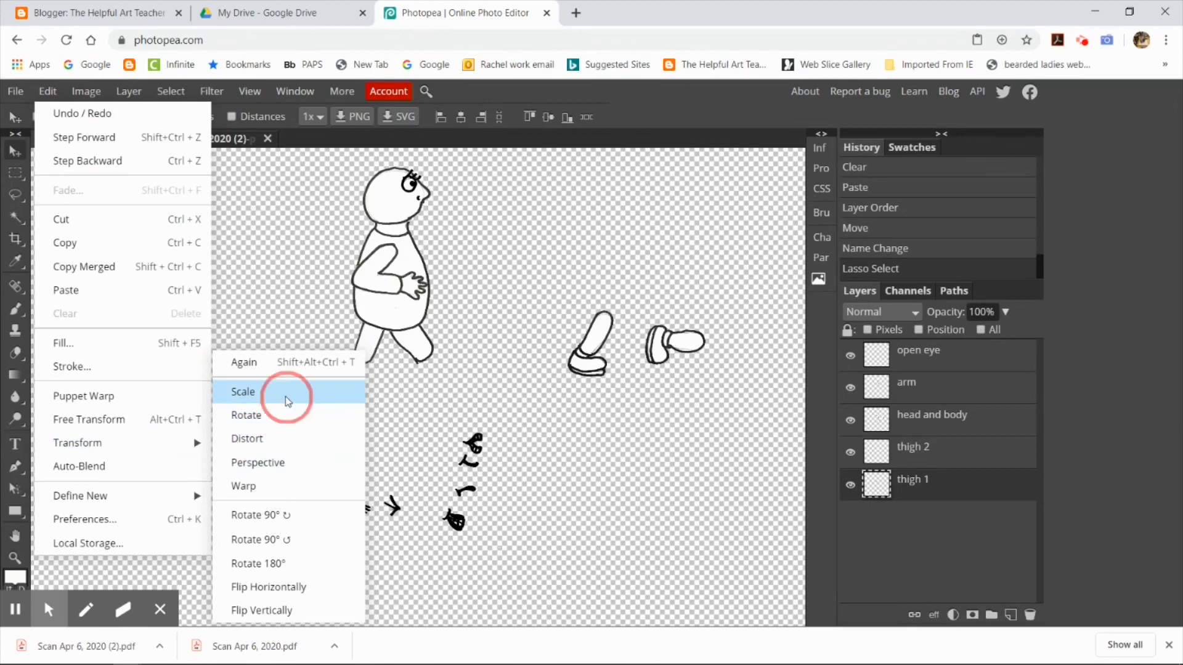
click(242, 392)
drag(346, 310, 341, 301)
Commit the thigh 1 resize, lasso the first calf-and-foot piece and cut it from the layer.
click(585, 116)
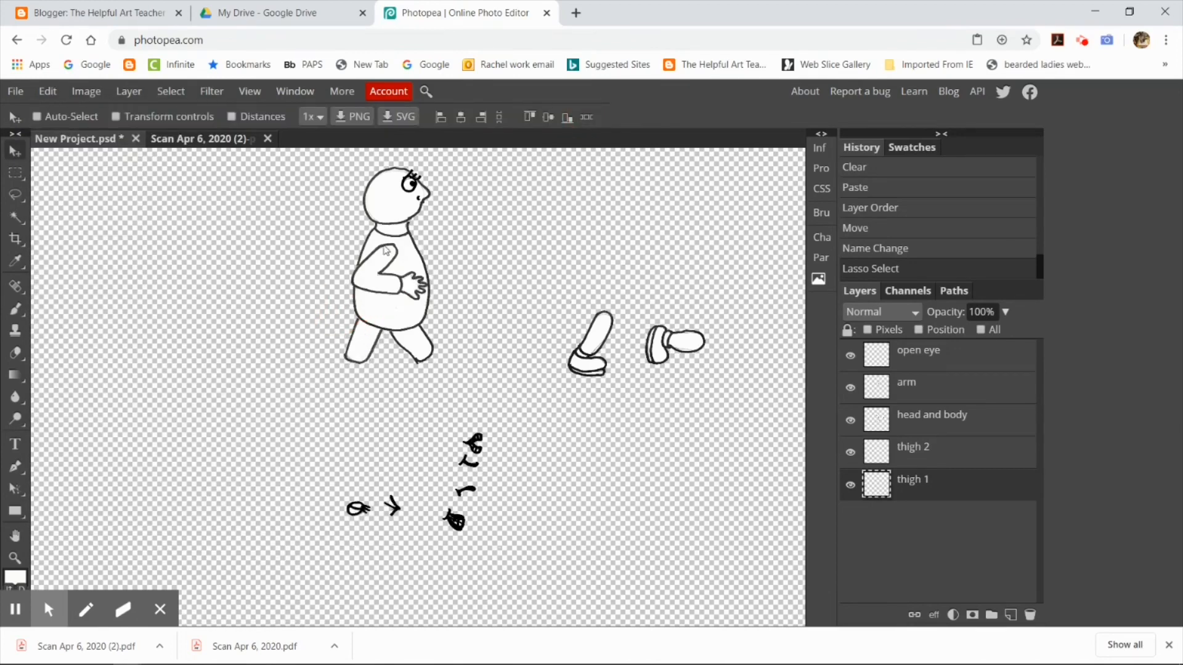
key(l)
mouse_move(615, 303)
mouse_down()
mouse_move(605, 388)
mouse_move(615, 305)
mouse_up()
key(v)
click(47, 91)
click(61, 219)
click(929, 449)
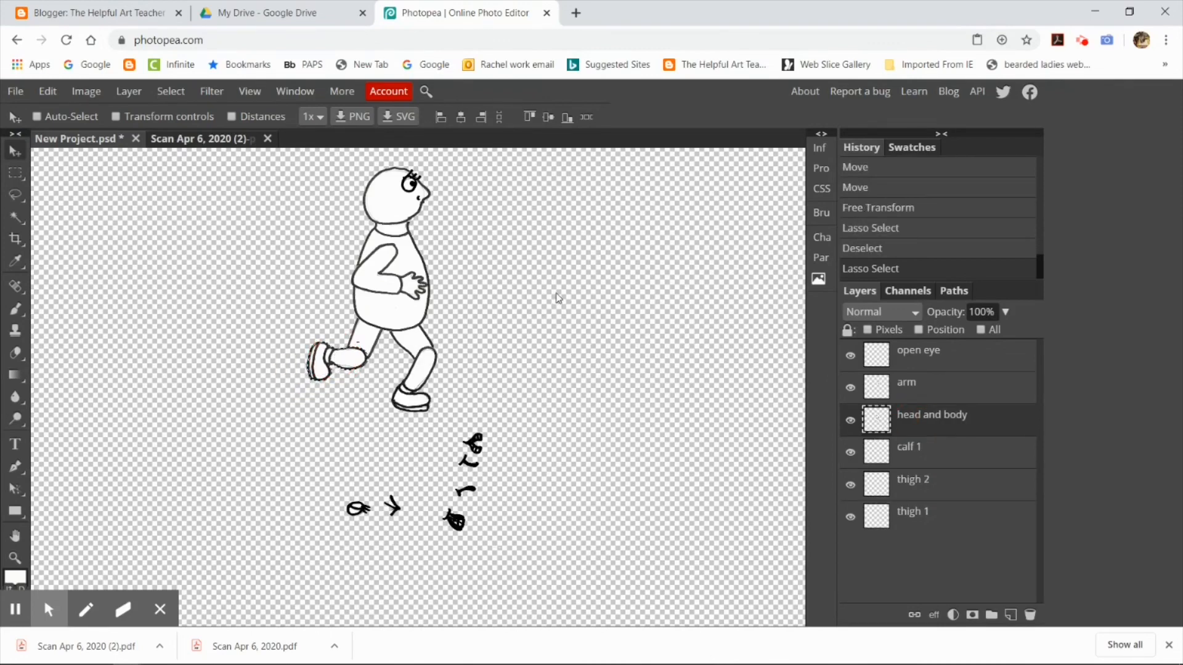
Cut and paste the second calf as its own layer named calf 2 and attach it to the front thigh.
click(46, 91)
click(62, 218)
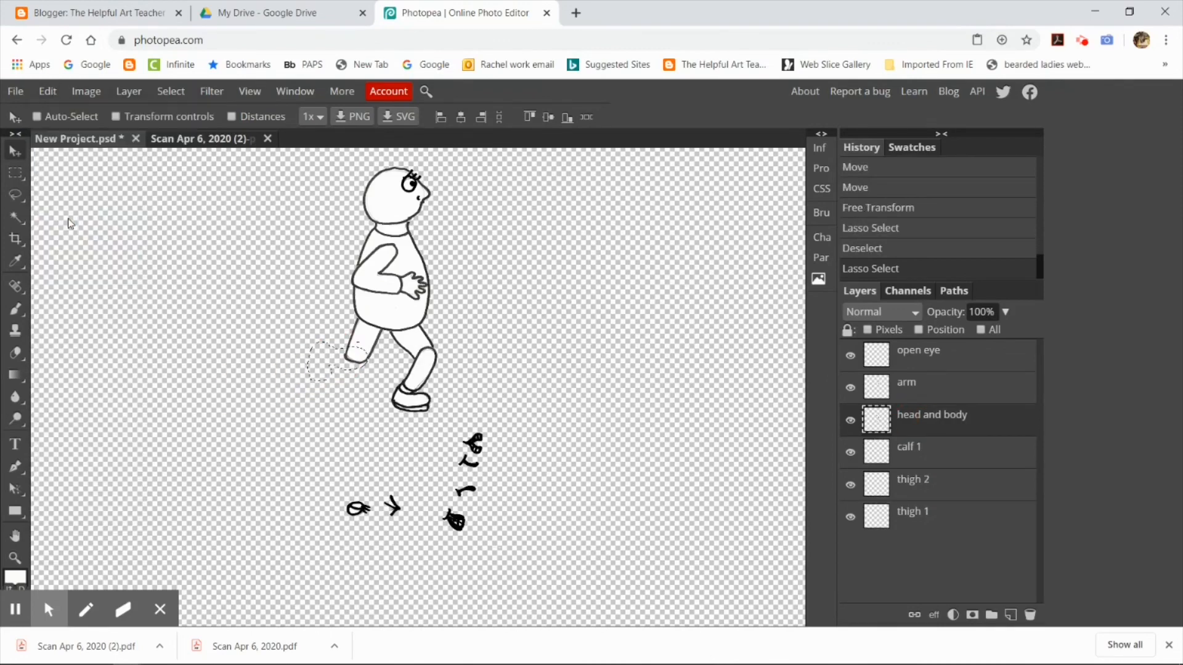
click(48, 90)
click(61, 286)
double_click(922, 416)
text(calf 2)
key(Return)
drag(980, 418, 962, 458)
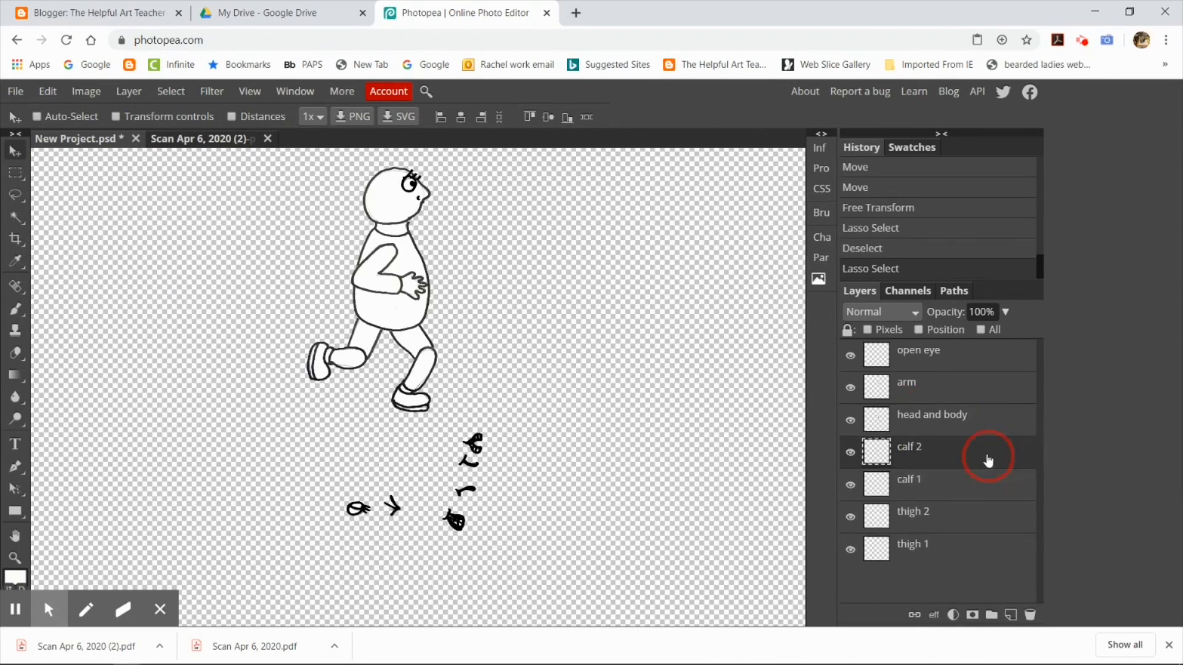
click(756, 410)
Magic-wand the small smile mark below the figure and put it on a new layer.
key(w)
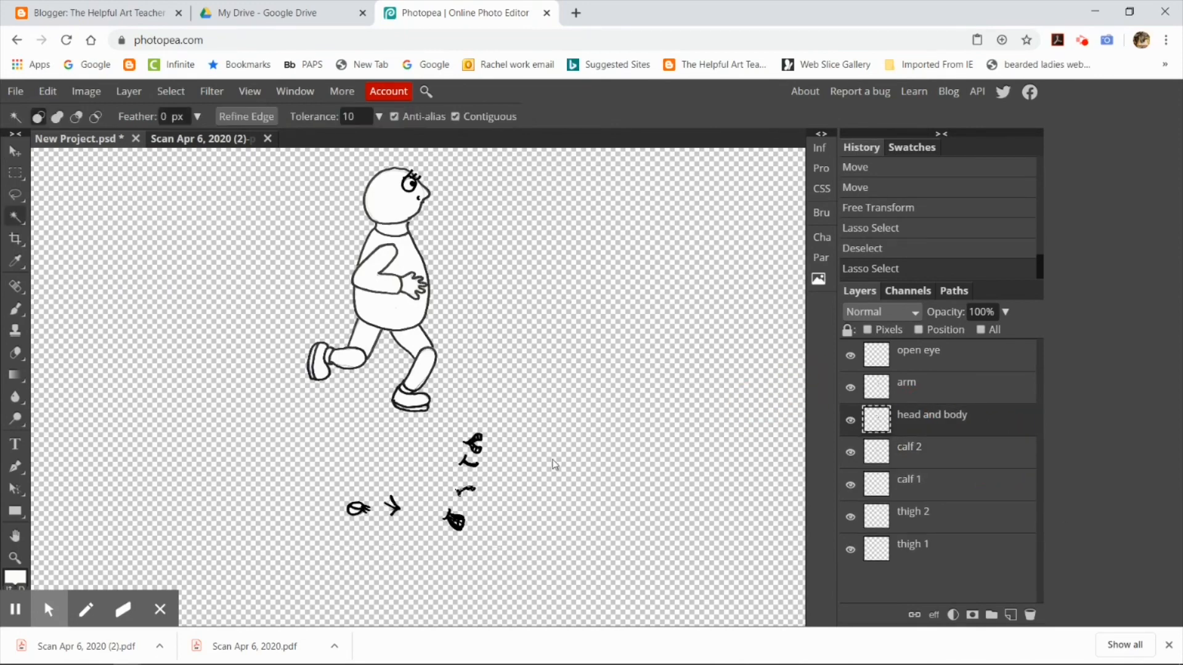
click(48, 91)
key(ctrl+z)
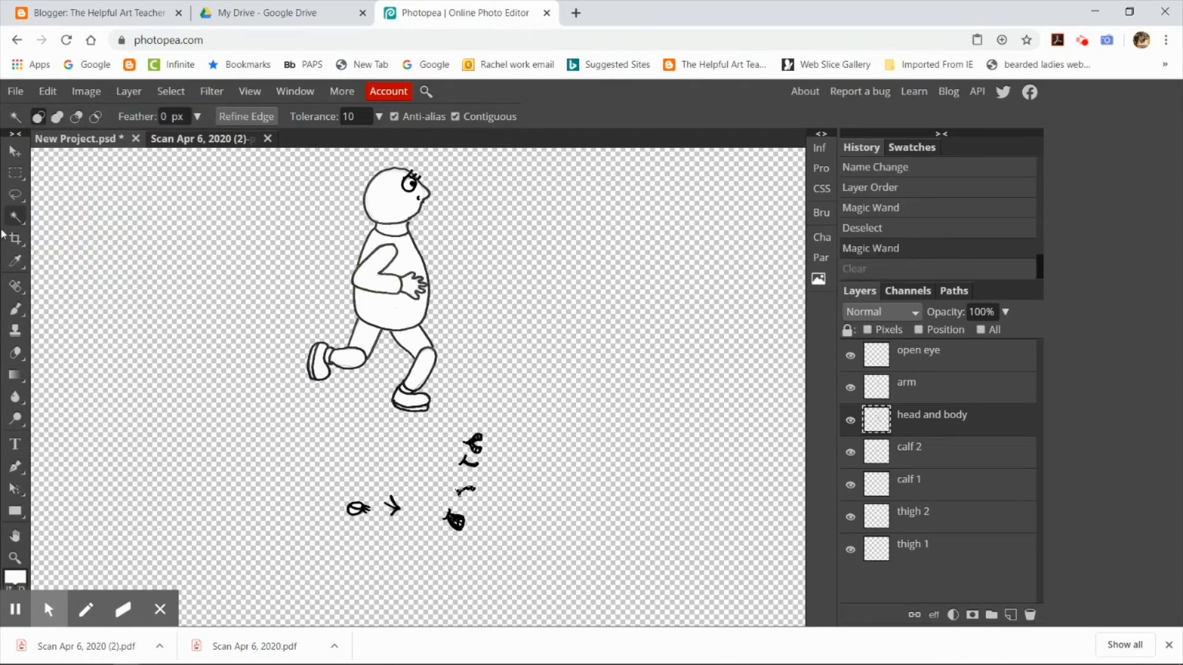
click(472, 466)
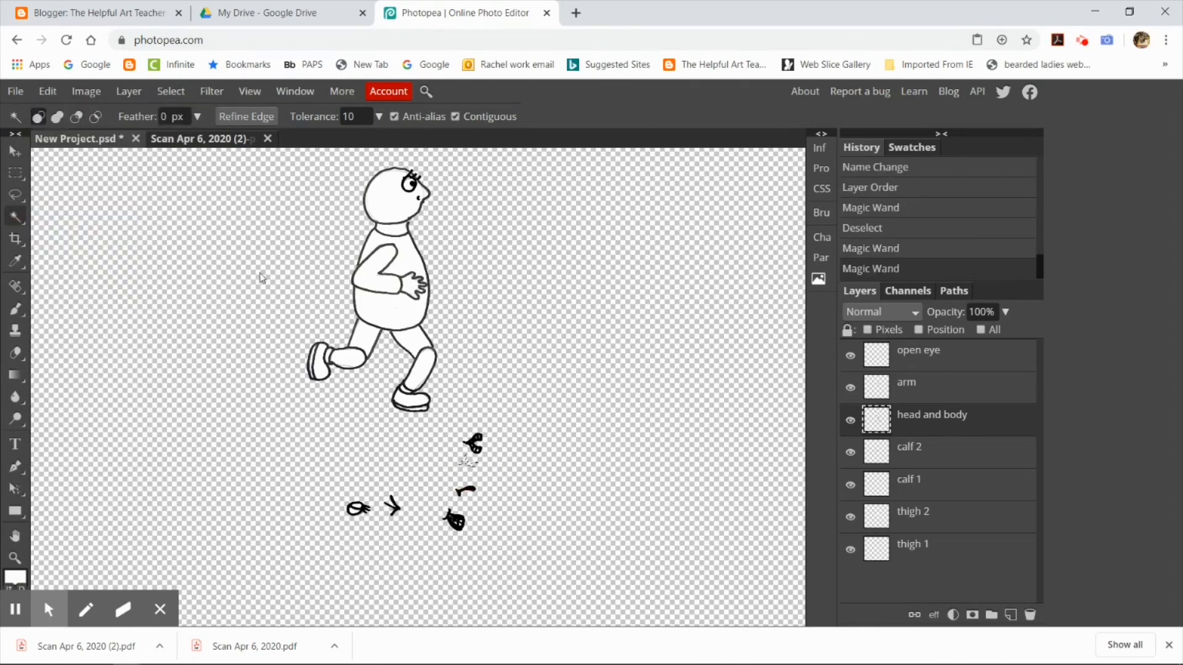
click(48, 91)
click(79, 298)
Name the new layer 'smile' and move the smile onto the character's face.
double_click(924, 418)
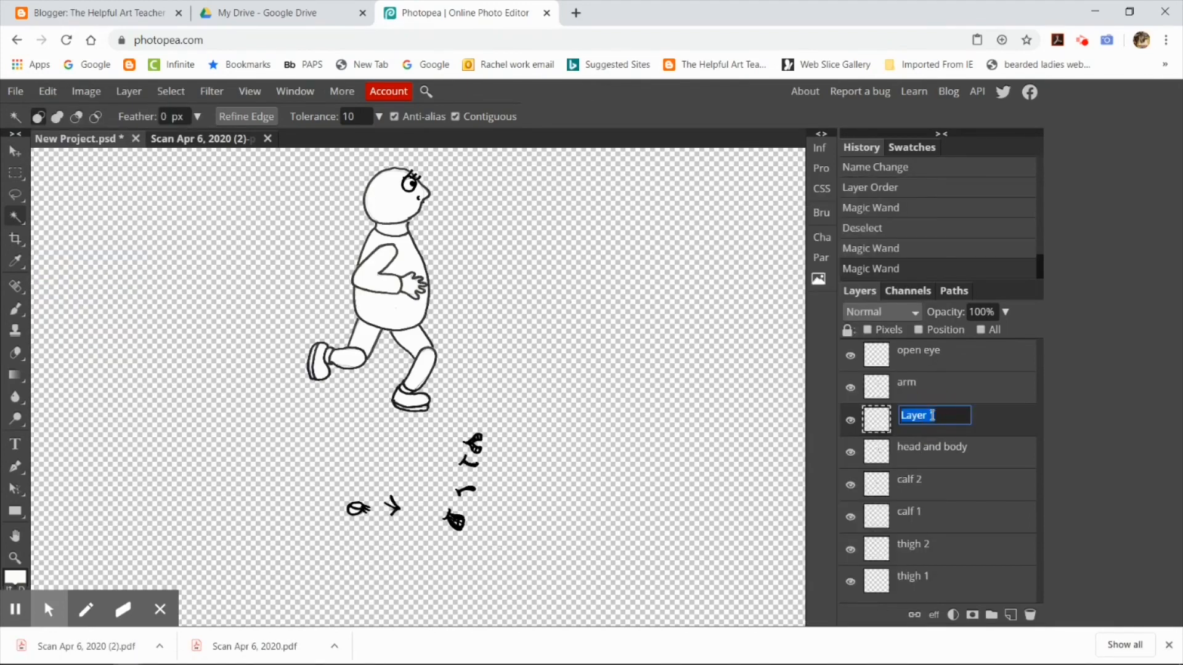
text(smile)
key(Return)
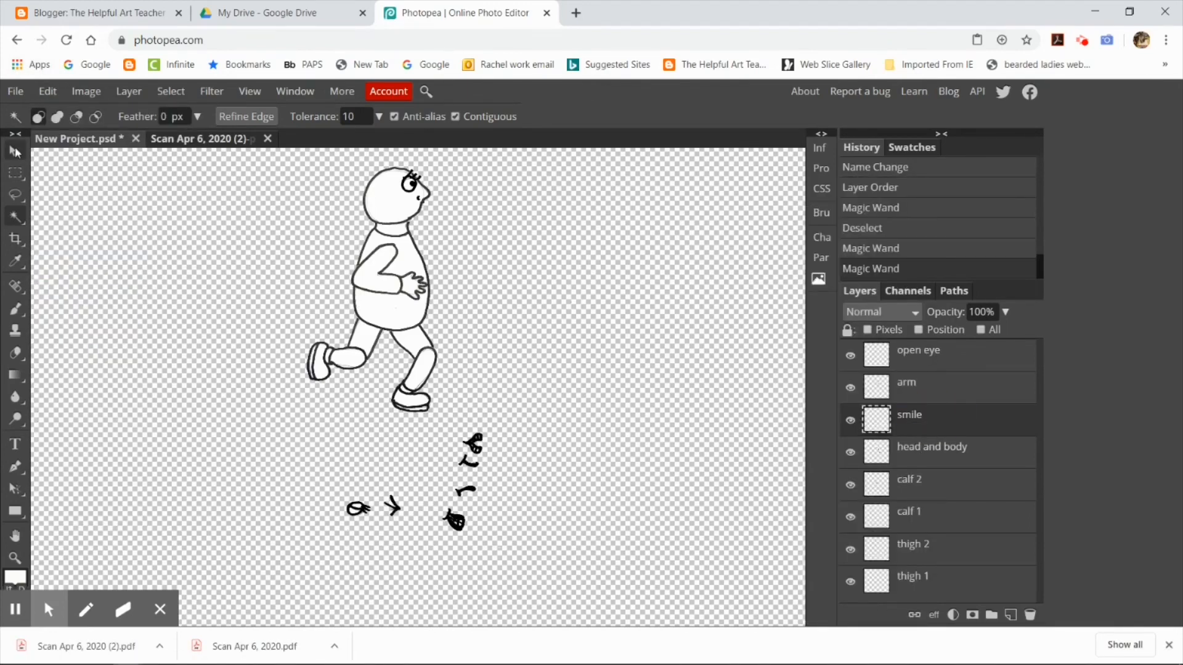
key(v)
drag(463, 462, 412, 206)
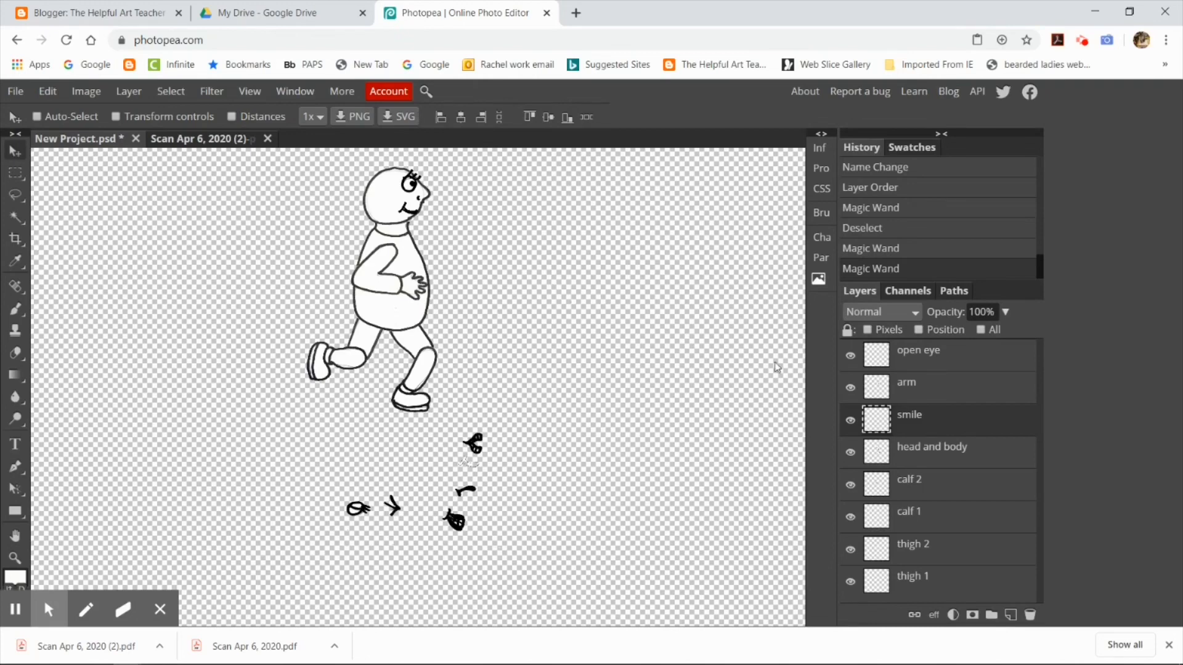
Rectangle-select the area around the whole character and copy it.
click(948, 363)
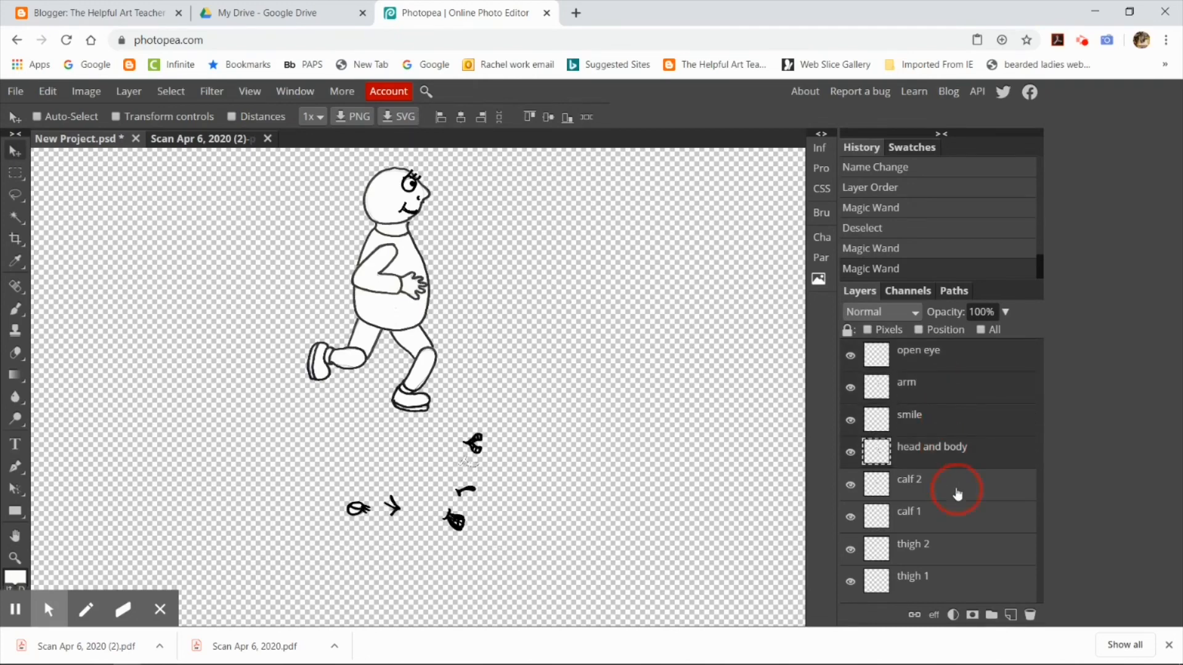
click(943, 577)
click(15, 173)
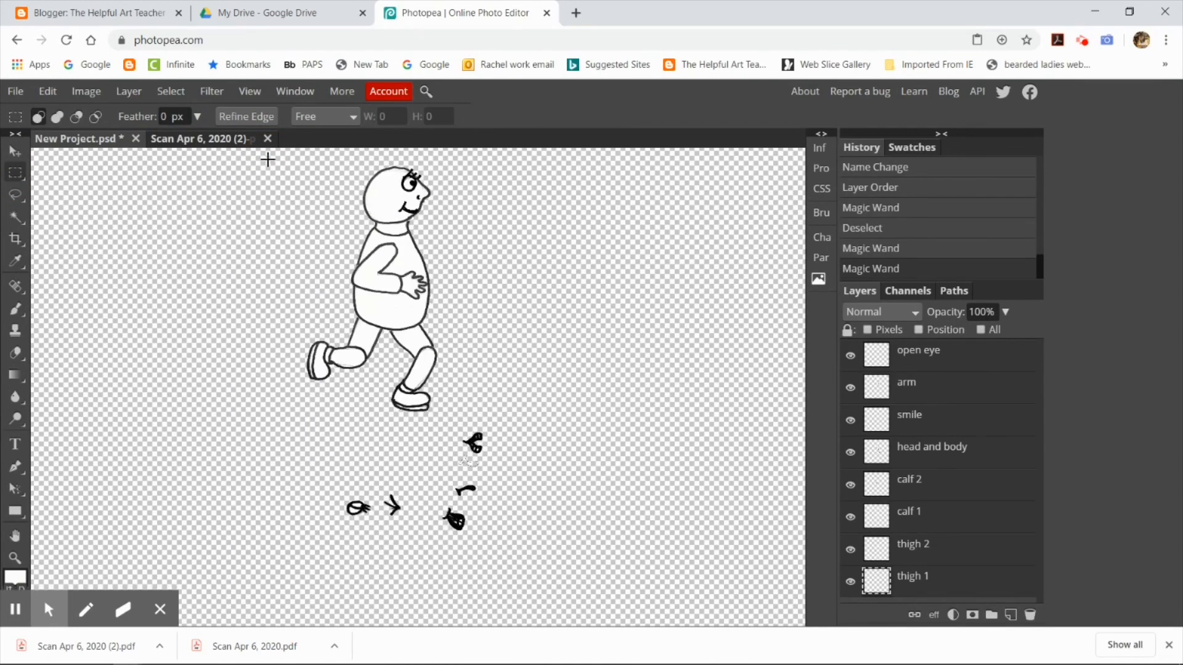
scroll(268, 160, up, 2)
drag(262, 183, 459, 479)
click(47, 90)
click(101, 268)
Create a new 5 by 5 inch project with a transparent background.
click(15, 91)
click(34, 113)
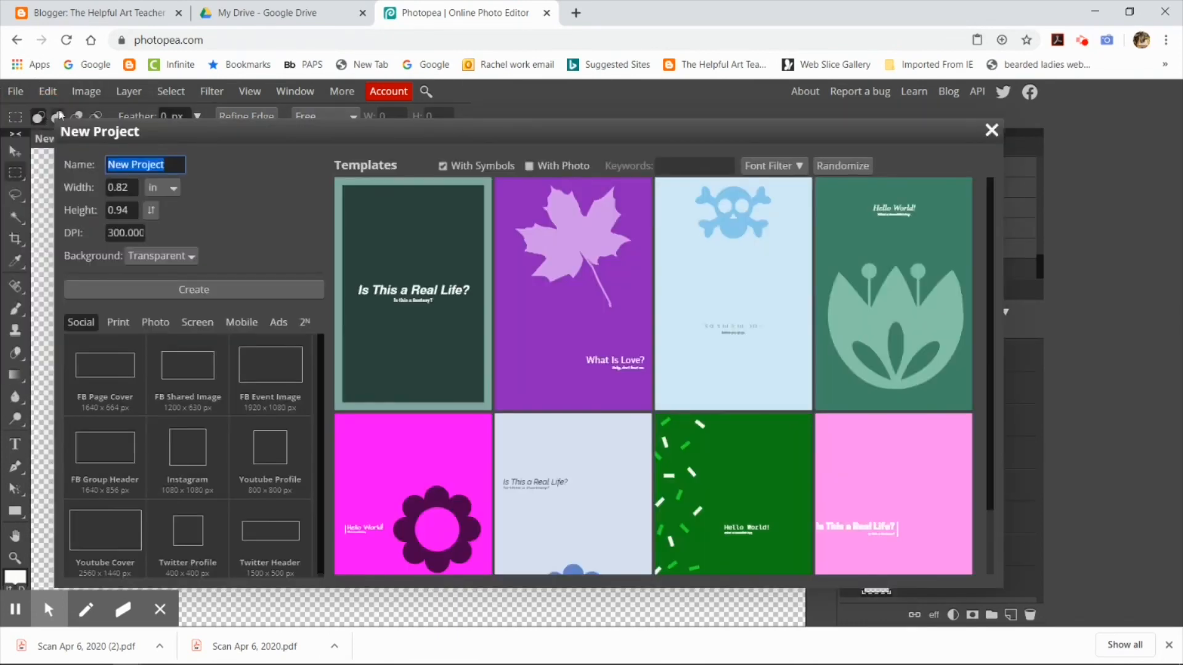
drag(136, 187, 106, 189)
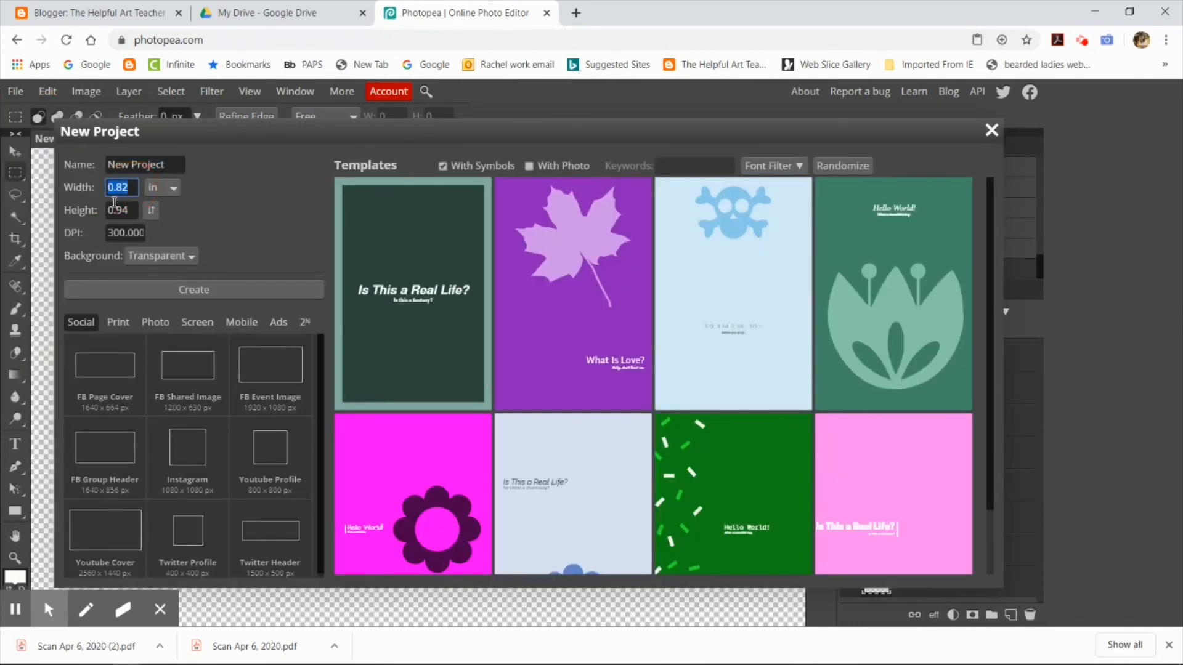
text(5)
click(121, 210)
text(5)
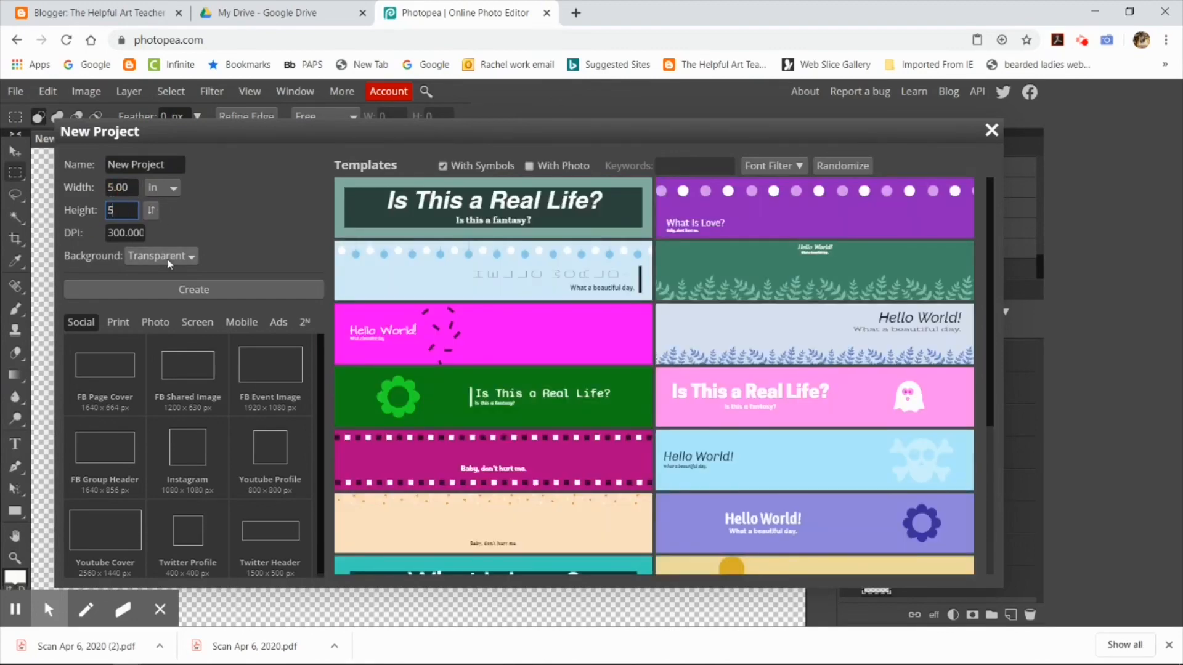
click(174, 257)
click(157, 287)
click(194, 290)
Undo the single-limb paste, Copy Merged the whole character and bring it into the new project.
click(47, 91)
click(64, 288)
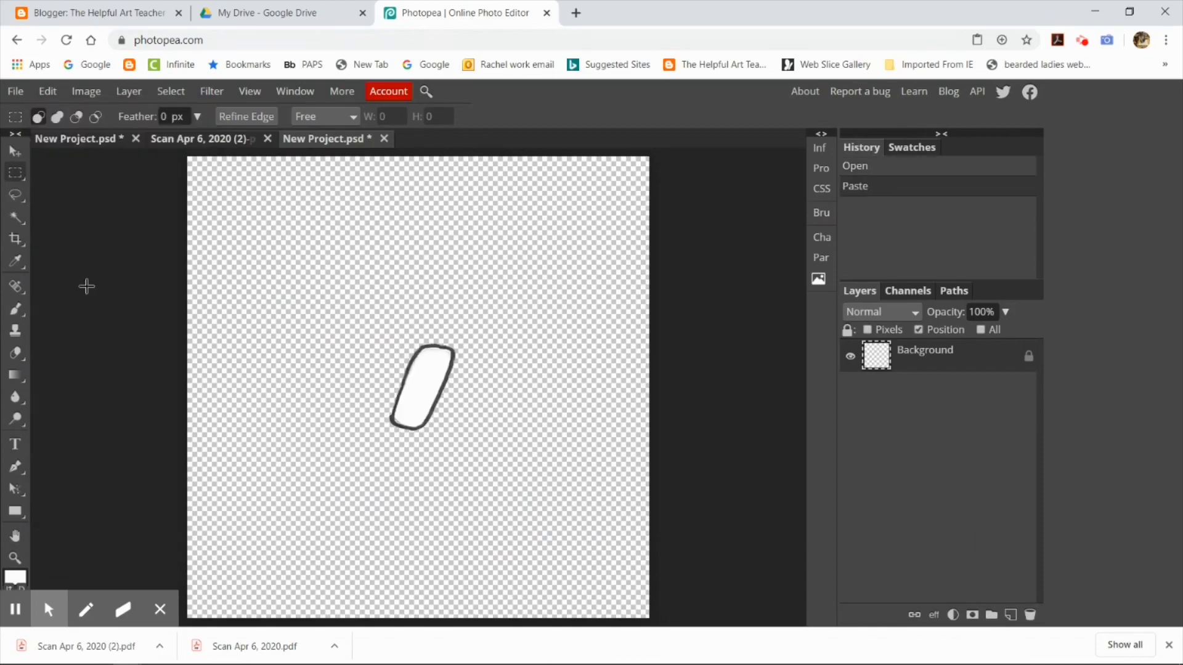
key(ctrl+z)
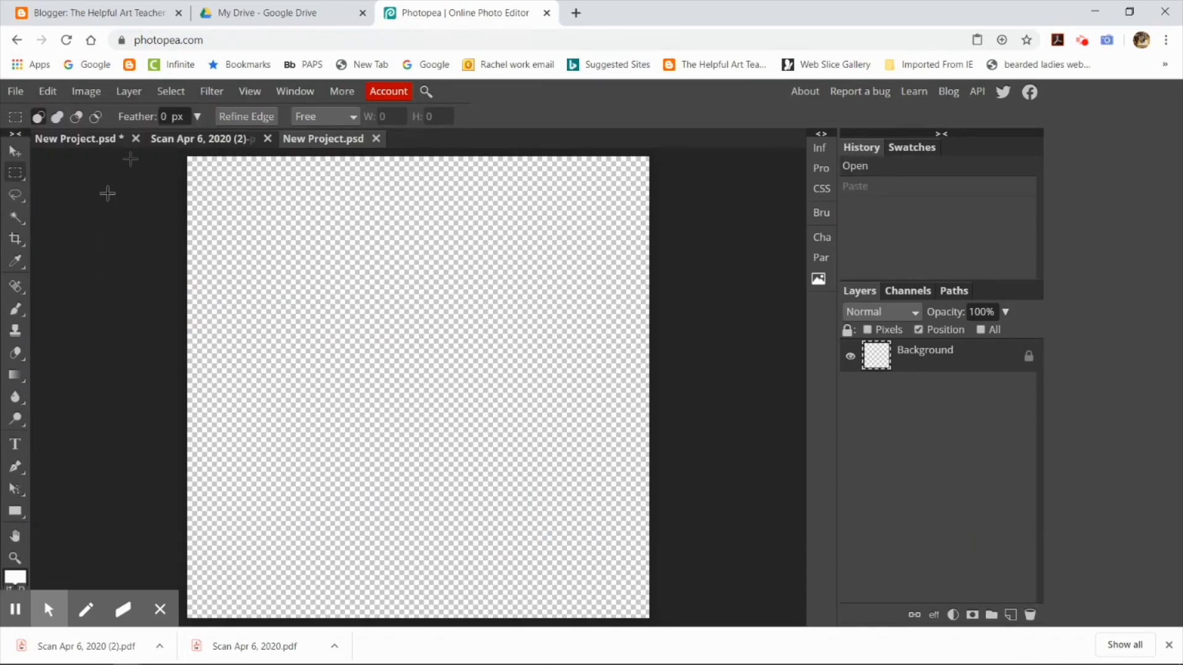
click(78, 139)
click(47, 91)
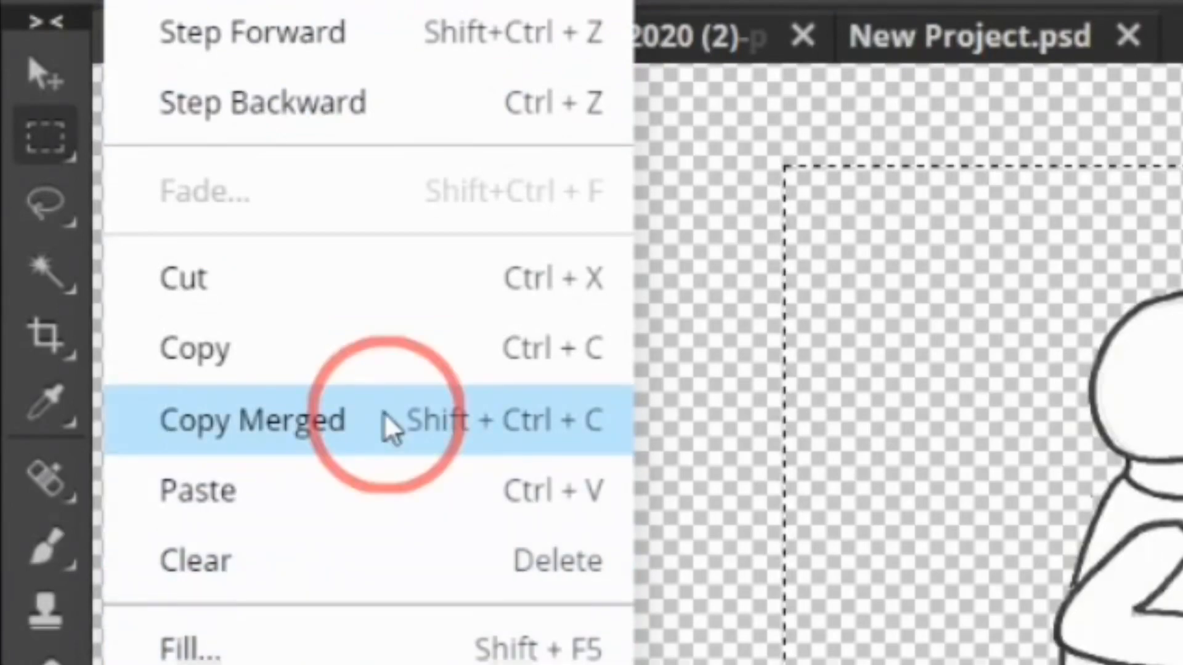
click(383, 417)
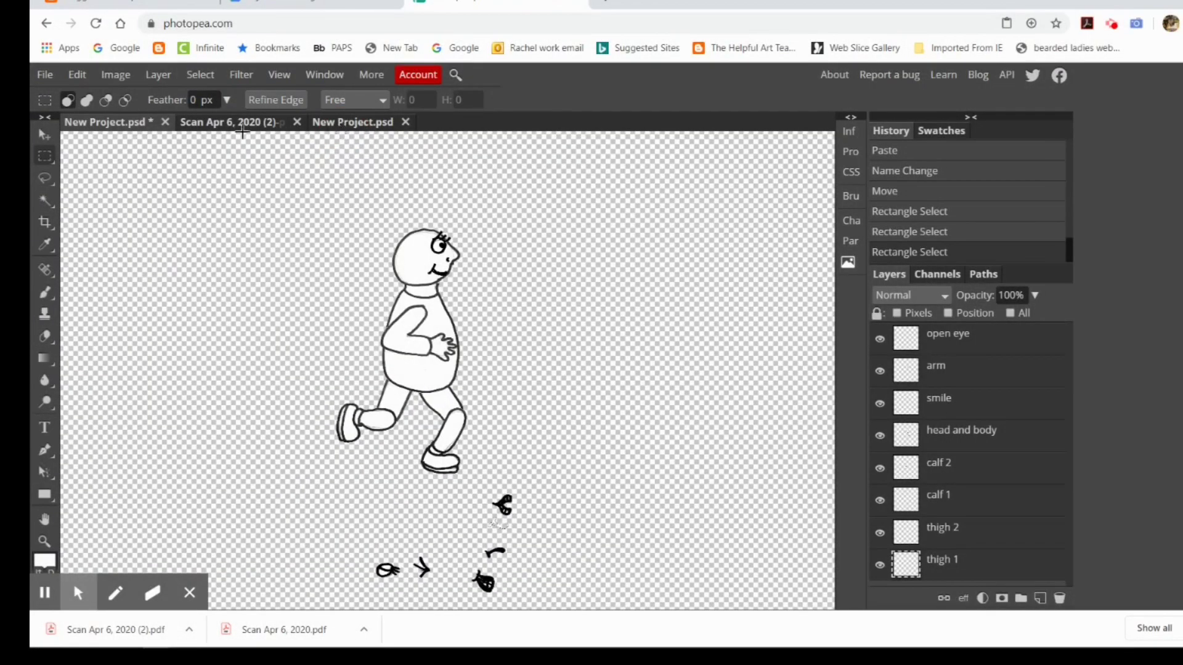
click(242, 122)
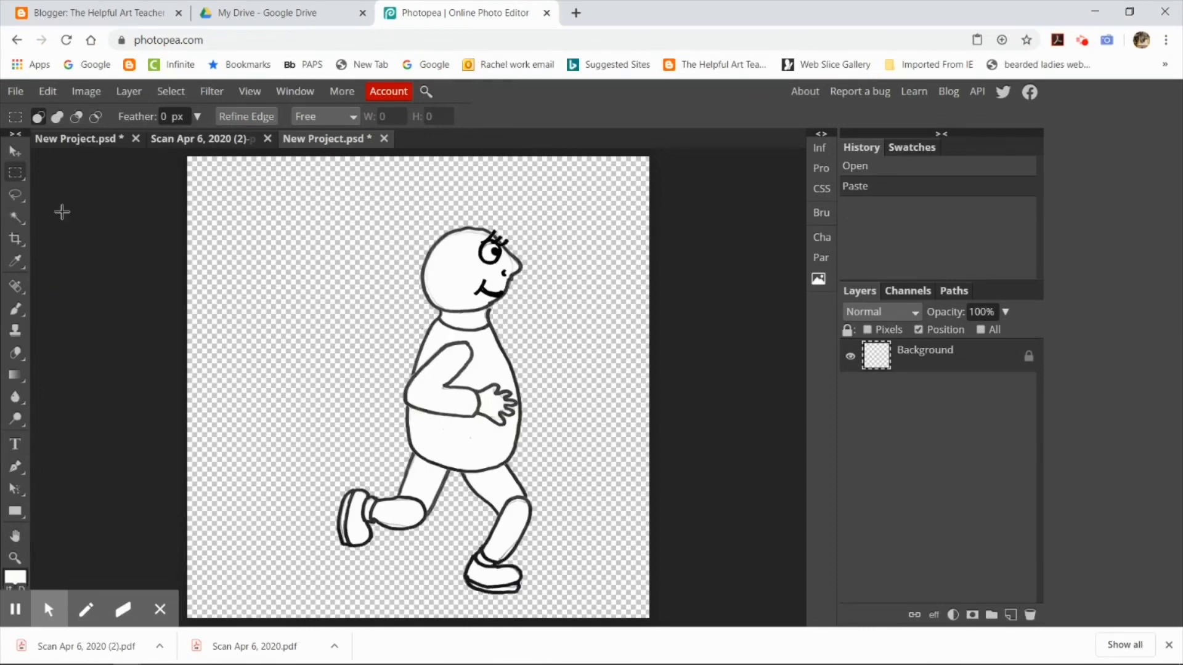
Unlock the new project's Background layer and rename it '_a_run man 1'.
click(1028, 356)
double_click(924, 353)
click(582, 241)
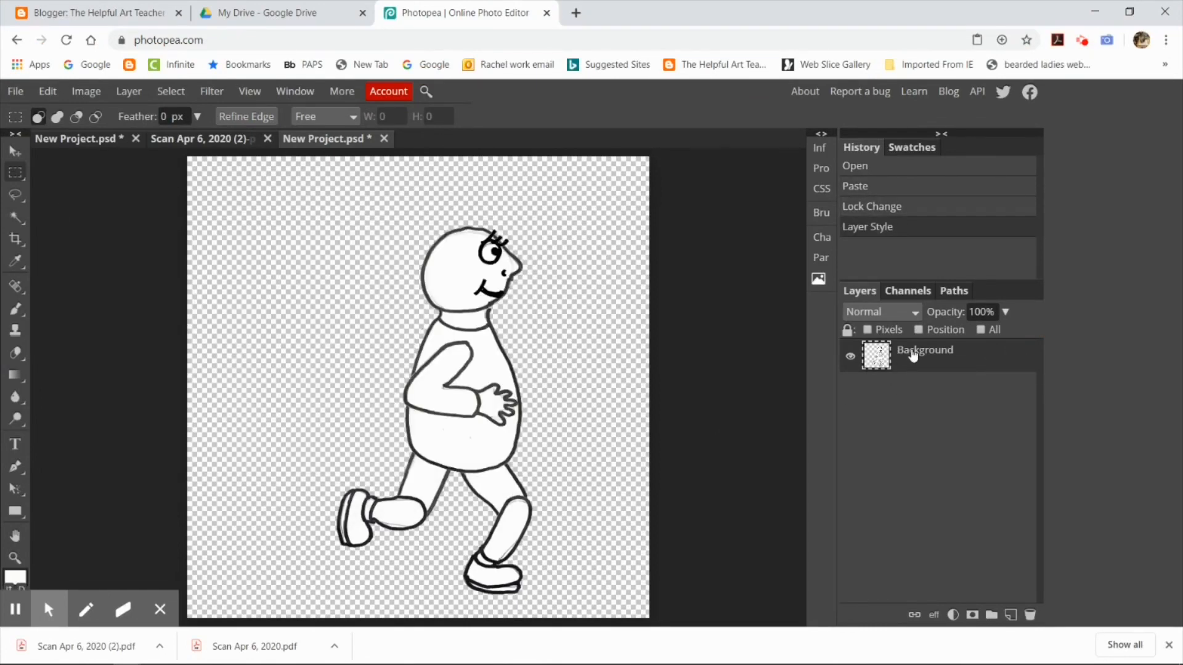
double_click(913, 352)
text(-a)
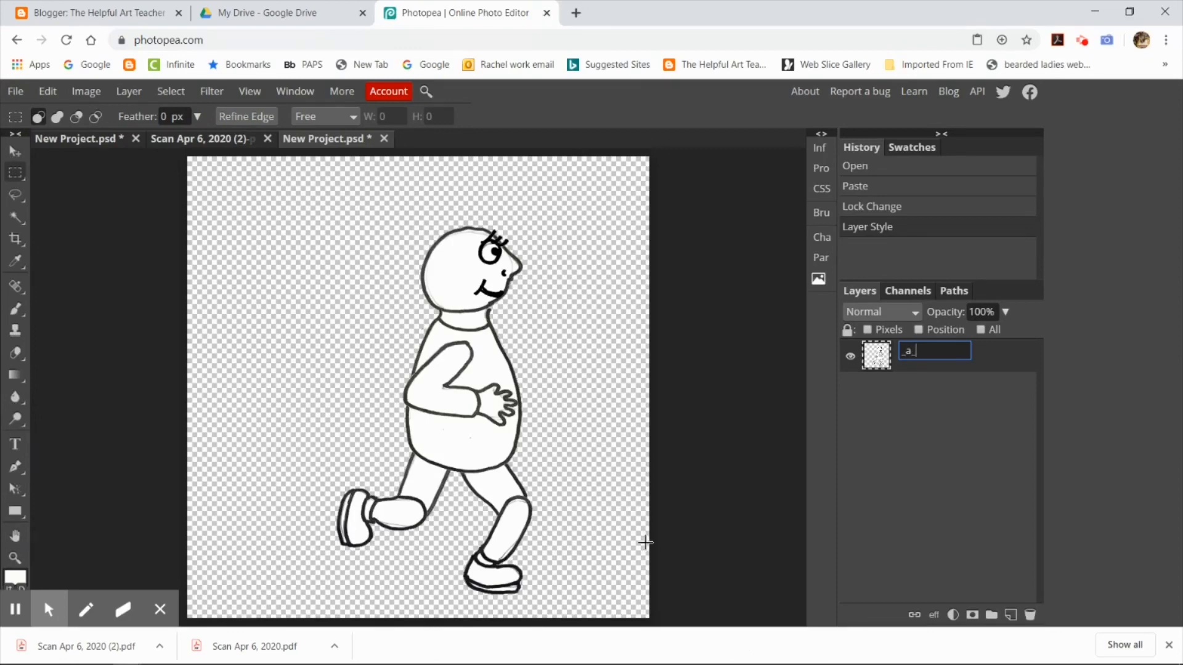
text(run man 1)
key(Return)
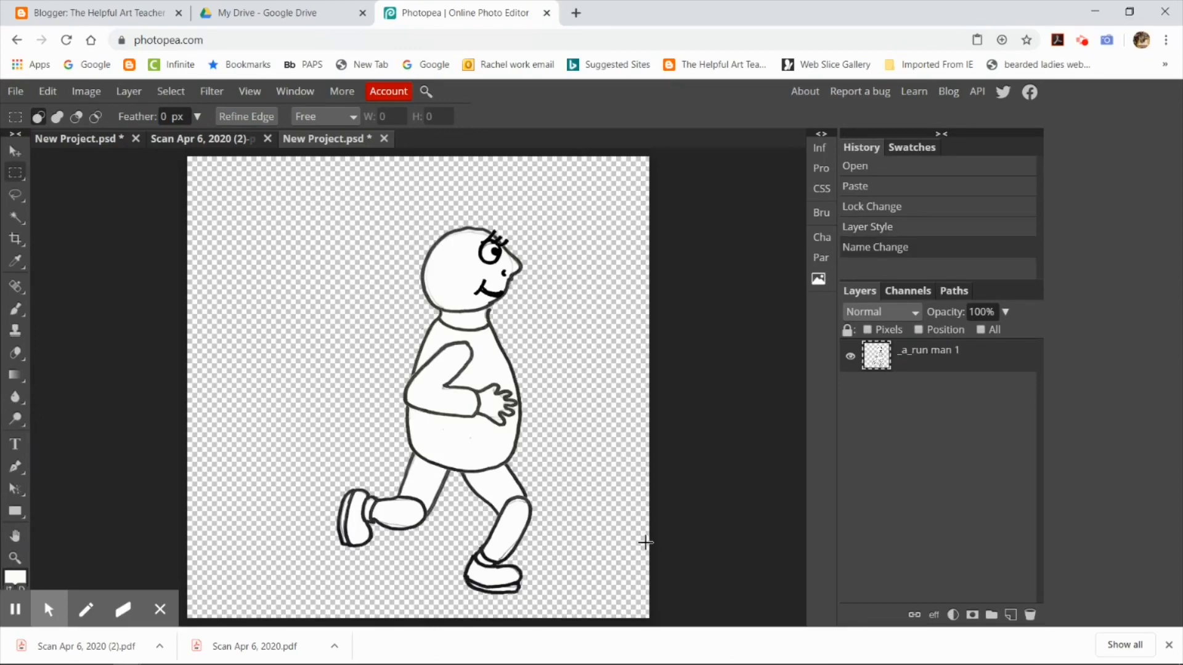
Close the scanned document without saving and return to the layered character, selecting calf 2.
click(214, 140)
click(267, 139)
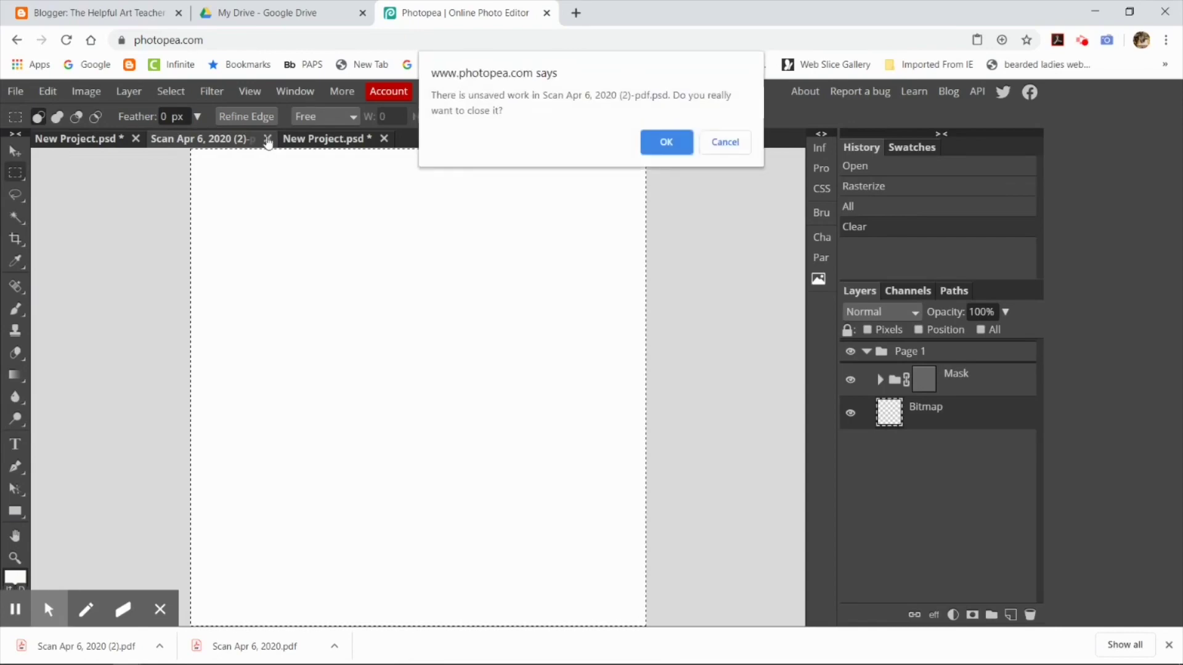
click(666, 141)
click(79, 139)
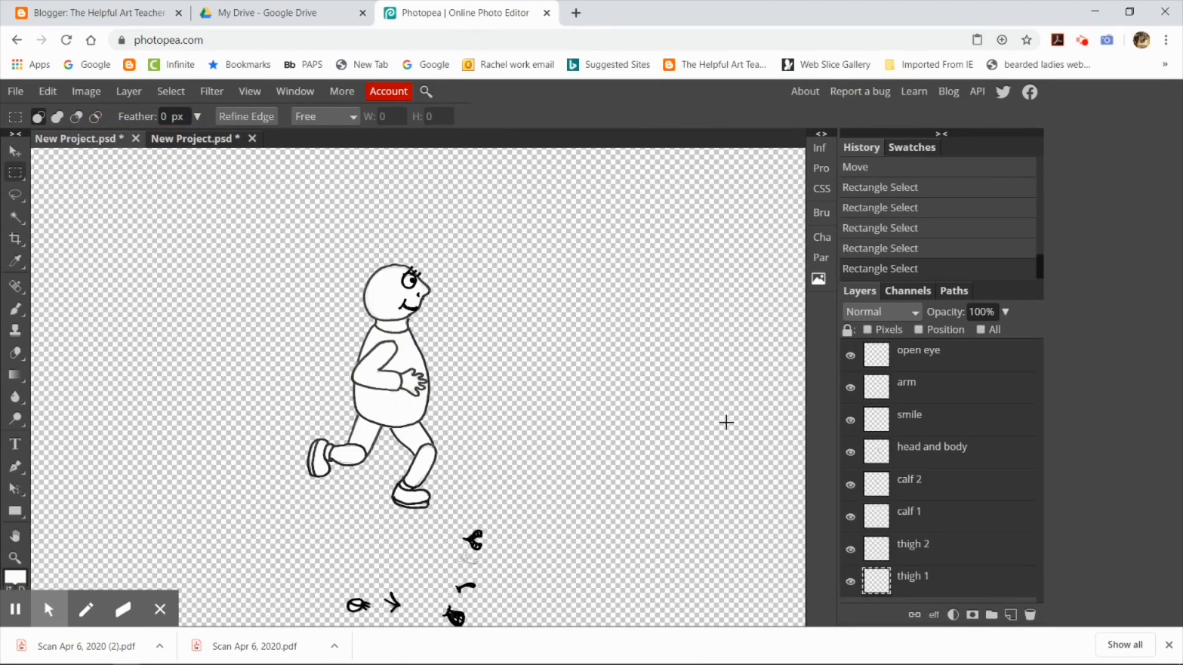
click(921, 485)
Nudge the back calf into place and apply a first small transform shift.
click(15, 153)
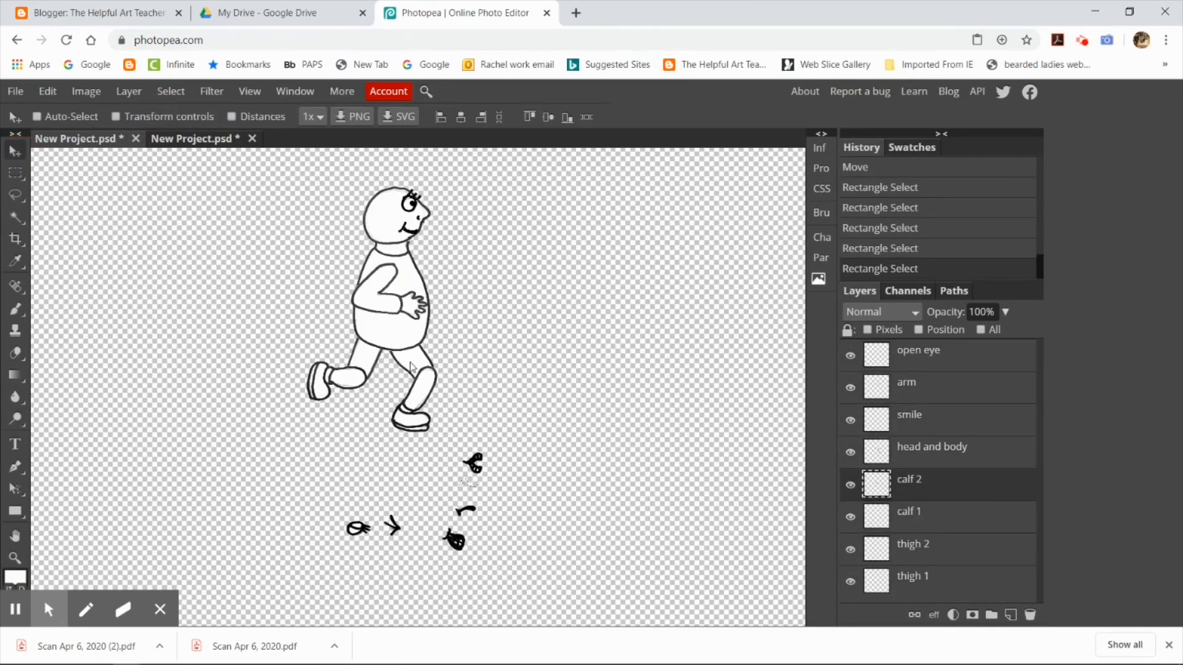
drag(413, 367, 370, 374)
click(47, 91)
mouse_move(77, 443)
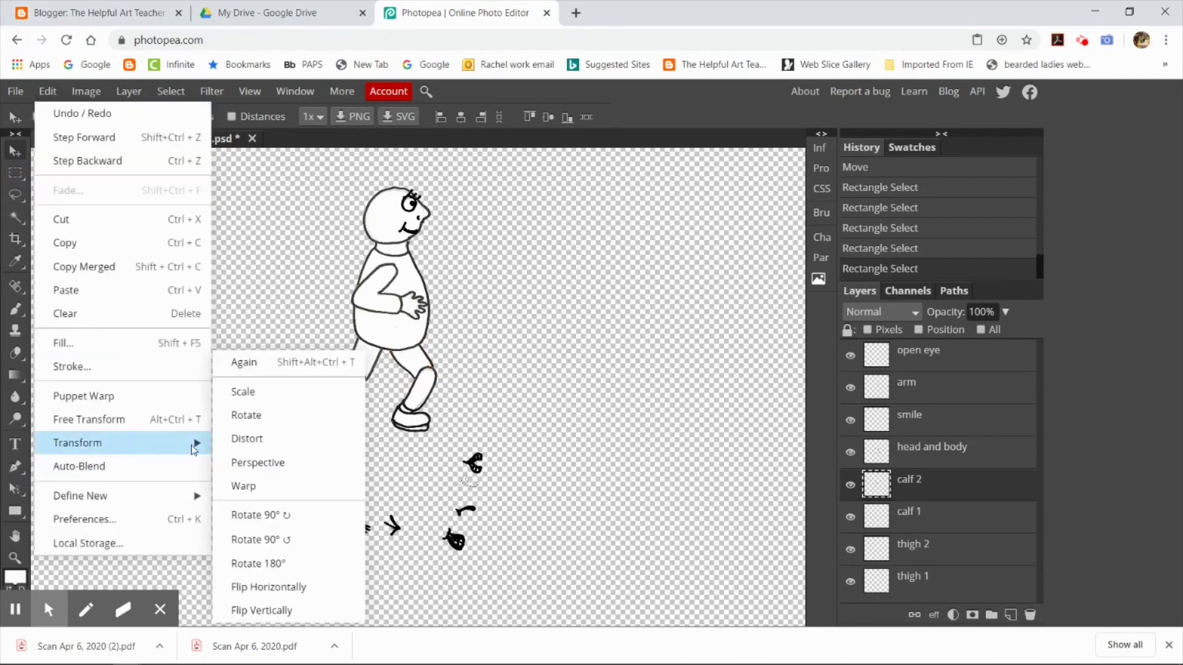
click(287, 545)
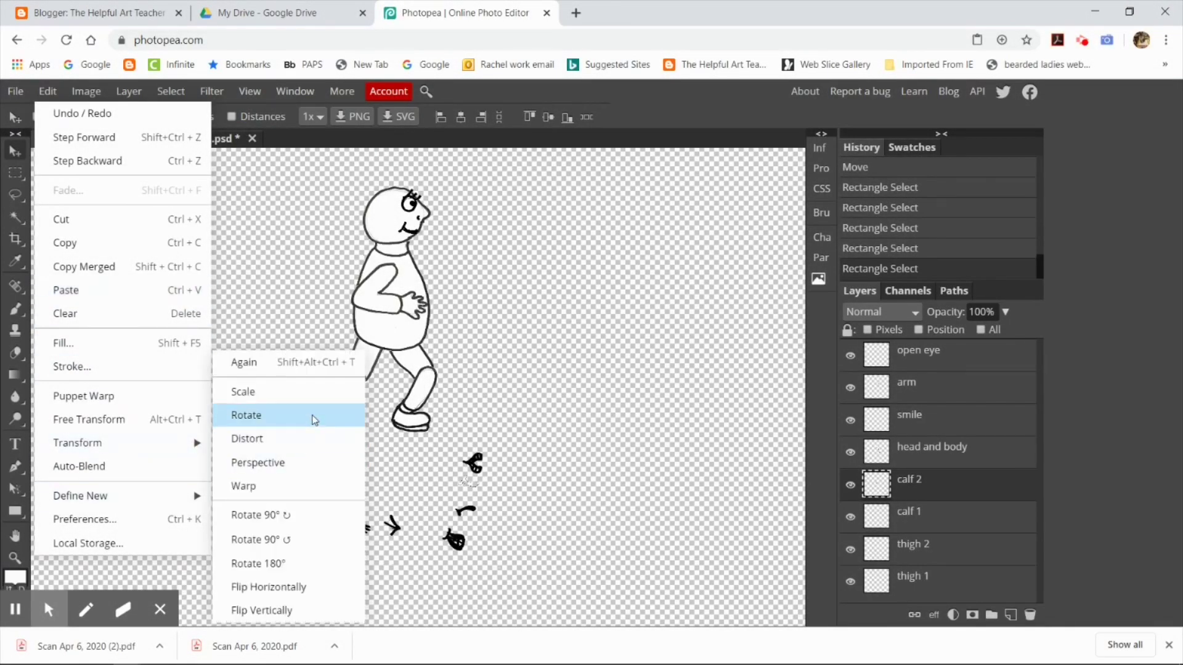
click(289, 415)
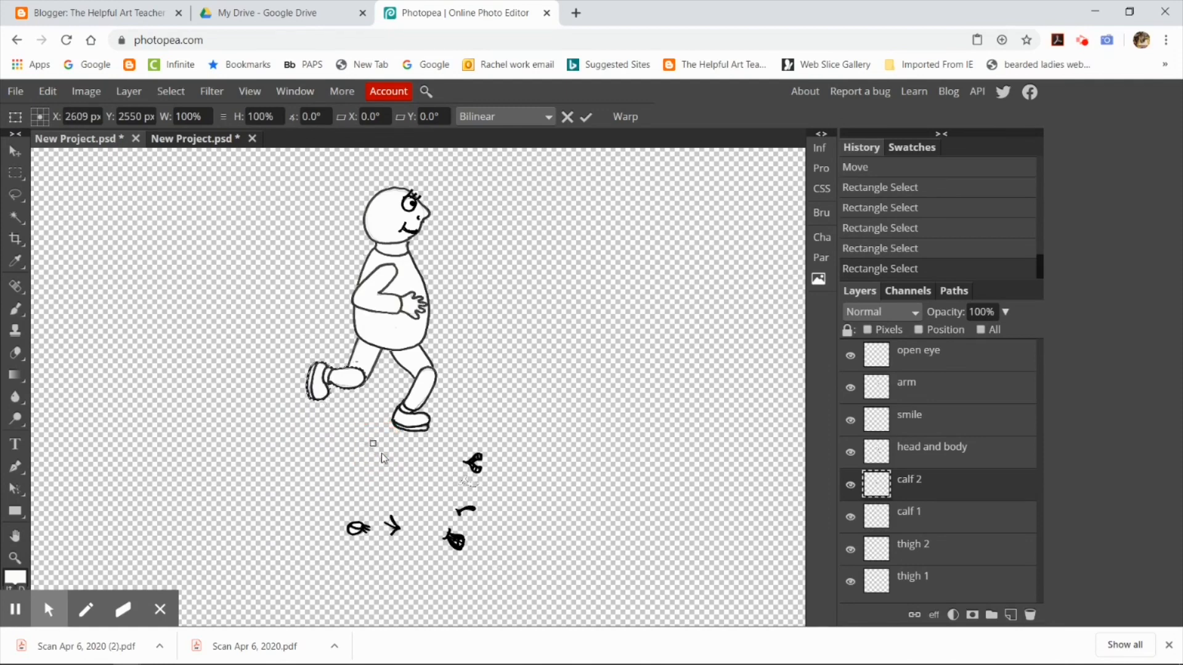
key(Right)
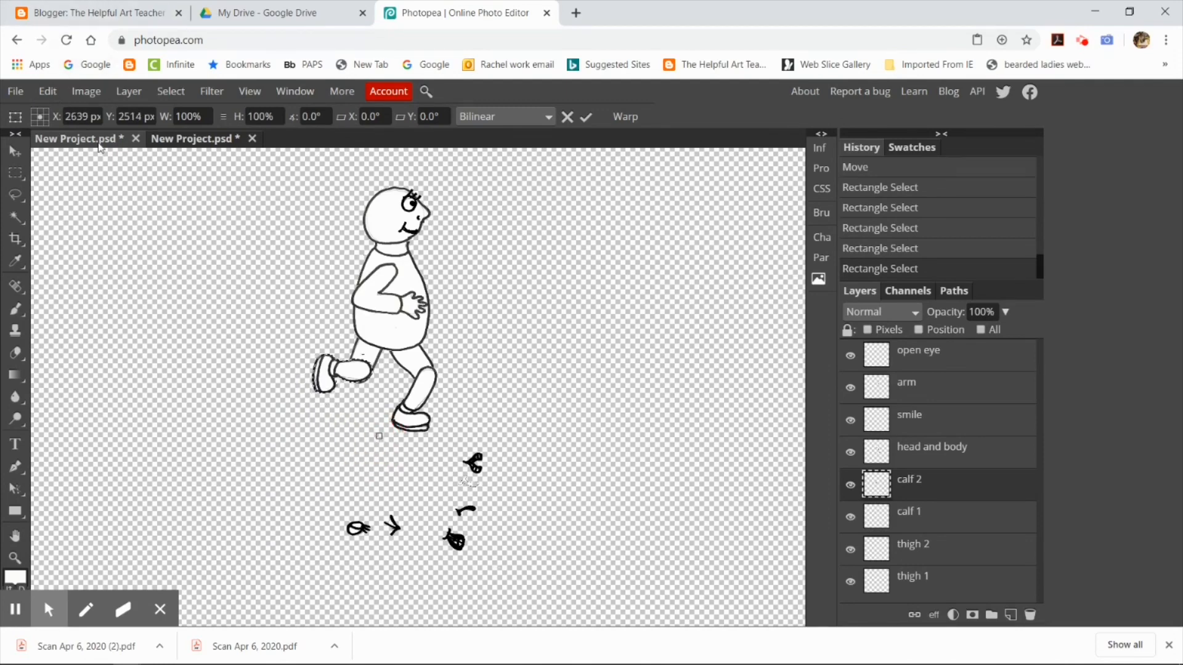
key(Return)
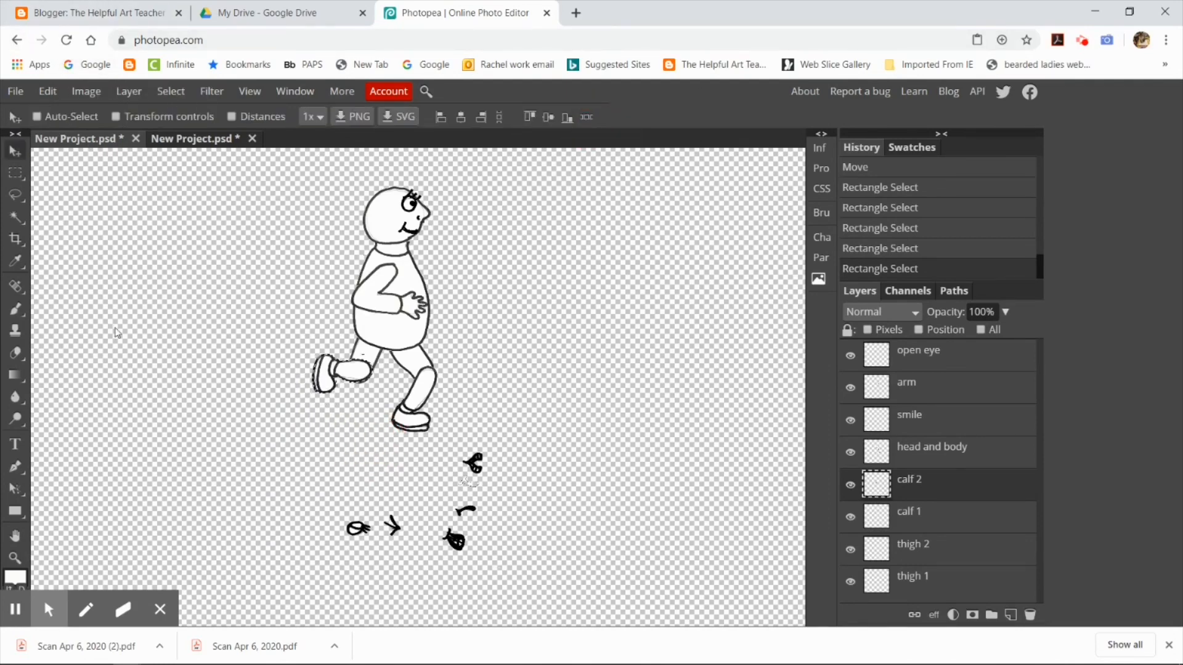
Rotate the back calf and foot about 25 degrees into a rear kick.
click(47, 90)
mouse_move(78, 442)
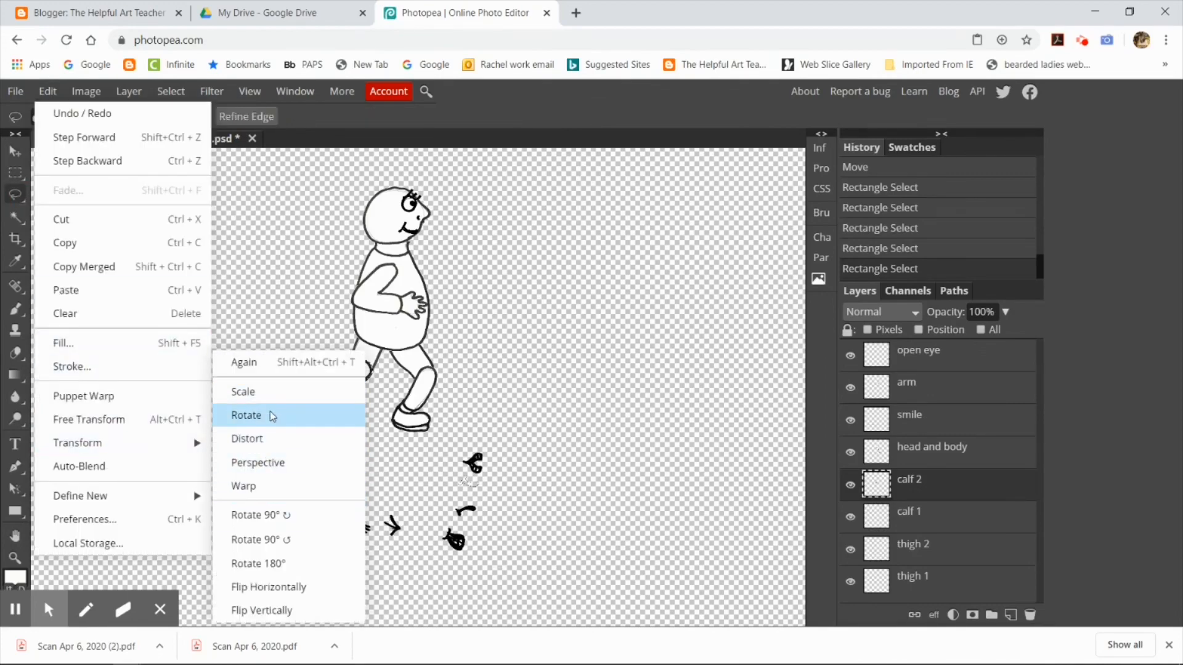
click(247, 414)
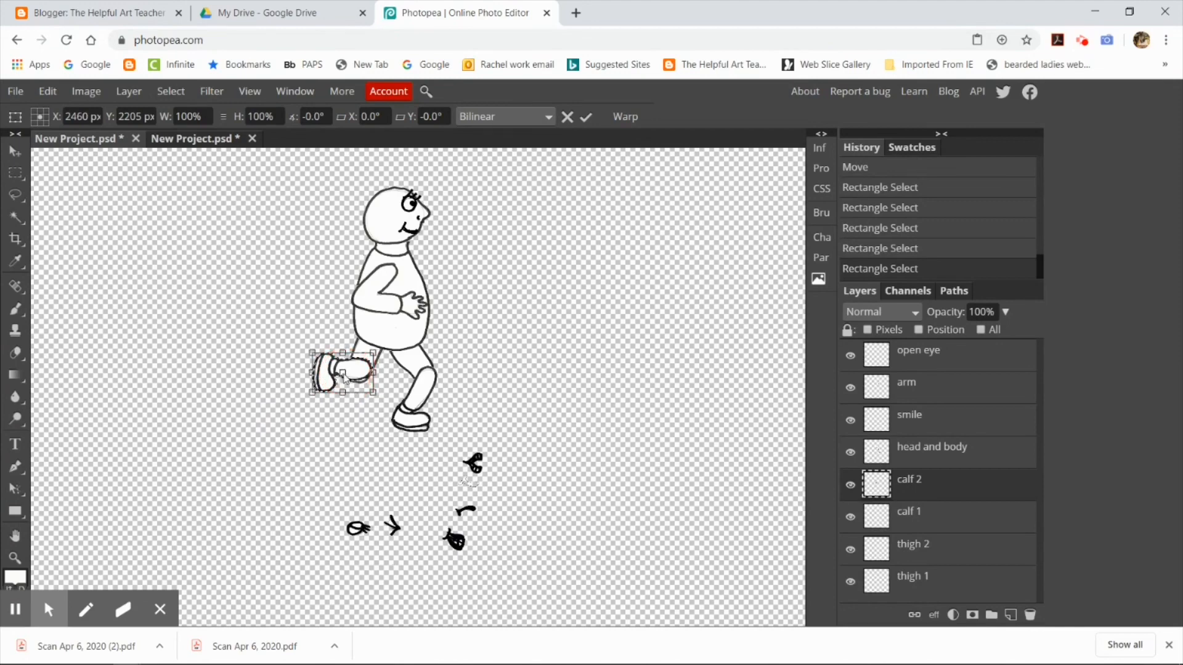
mouse_move(347, 374)
mouse_down()
mouse_move(294, 387)
mouse_move(340, 381)
mouse_move(325, 365)
mouse_move(351, 375)
mouse_move(335, 374)
mouse_up()
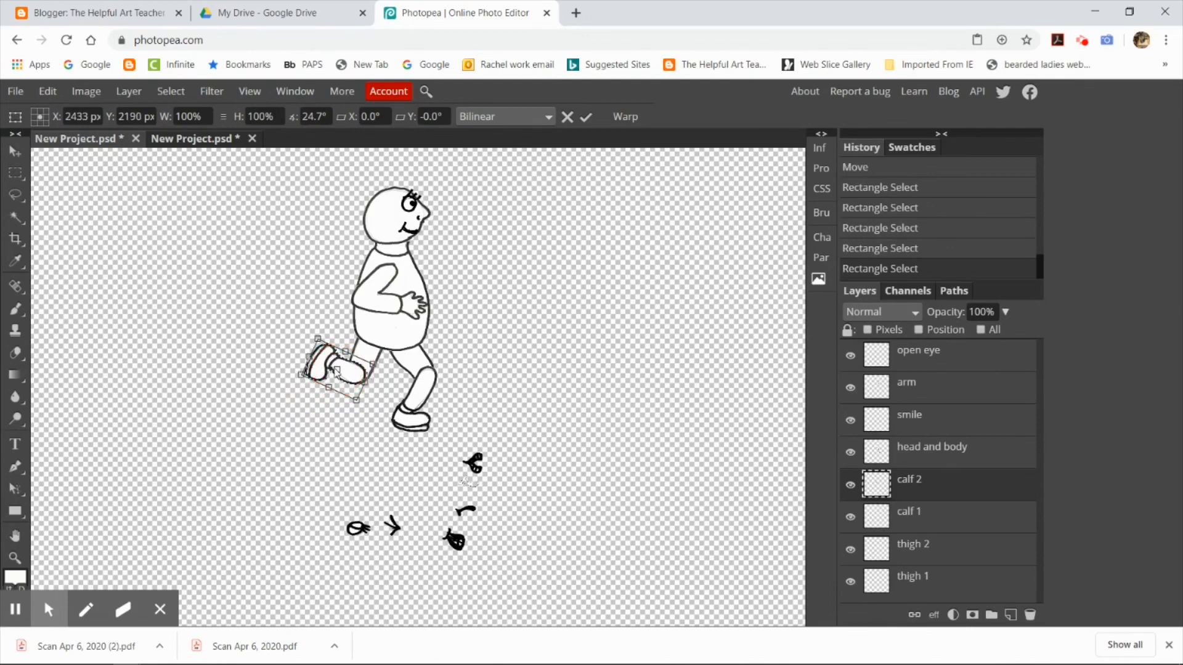
key(Return)
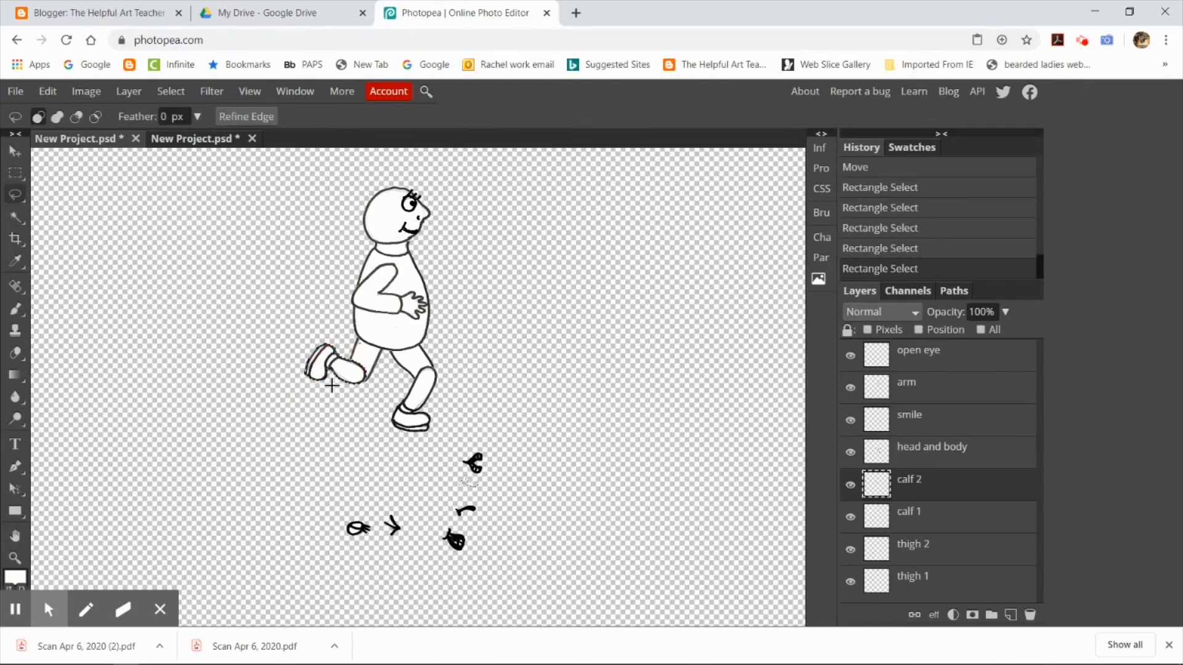
Transform the calf 1 lower leg, rotating and moving it into a new stride angle.
click(889, 519)
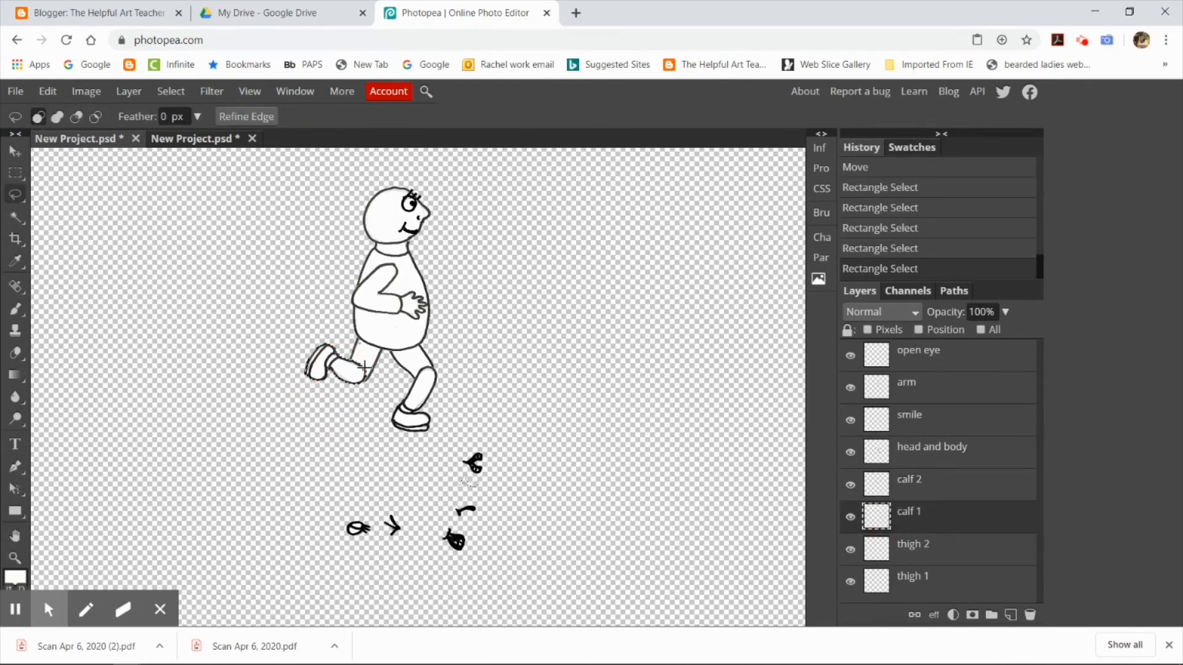
click(15, 152)
click(47, 90)
mouse_move(78, 443)
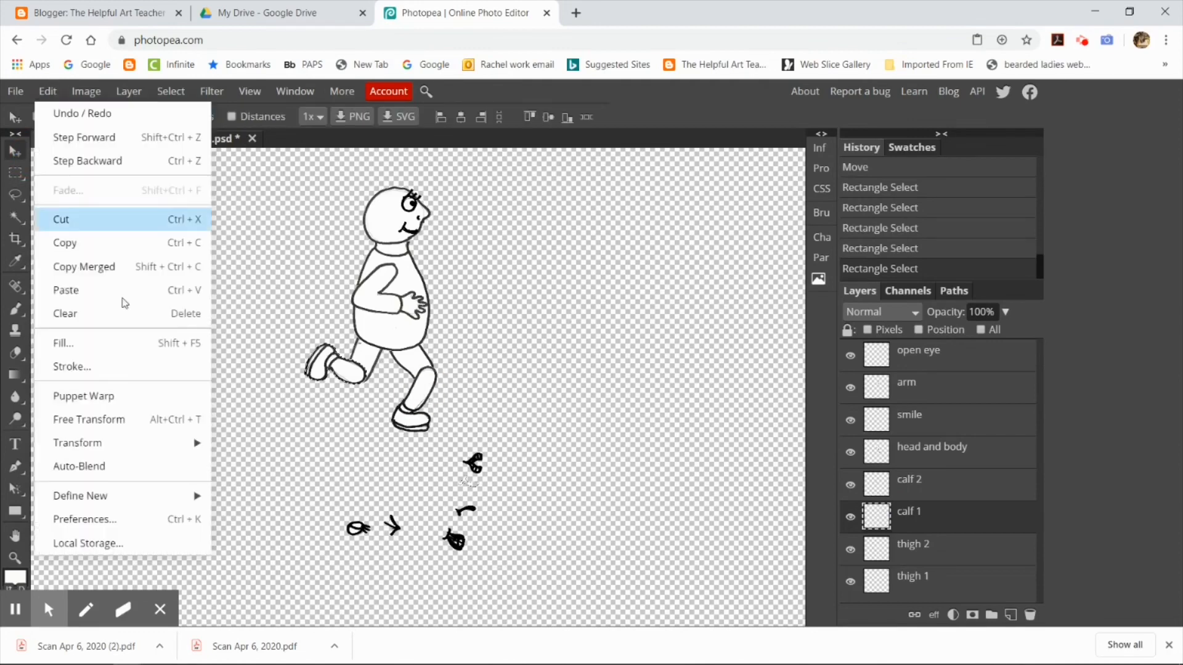
click(268, 461)
click(171, 91)
click(233, 116)
click(170, 91)
click(423, 404)
click(47, 91)
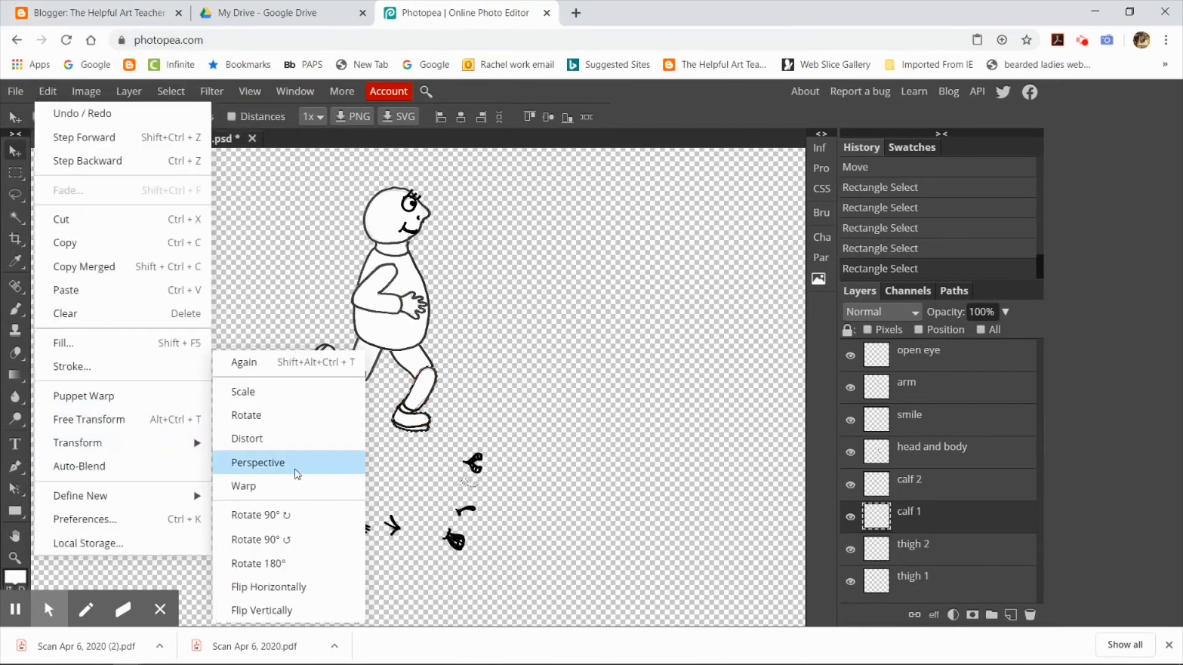
click(312, 487)
mouse_move(443, 433)
mouse_down()
mouse_move(416, 420)
mouse_move(421, 384)
mouse_up()
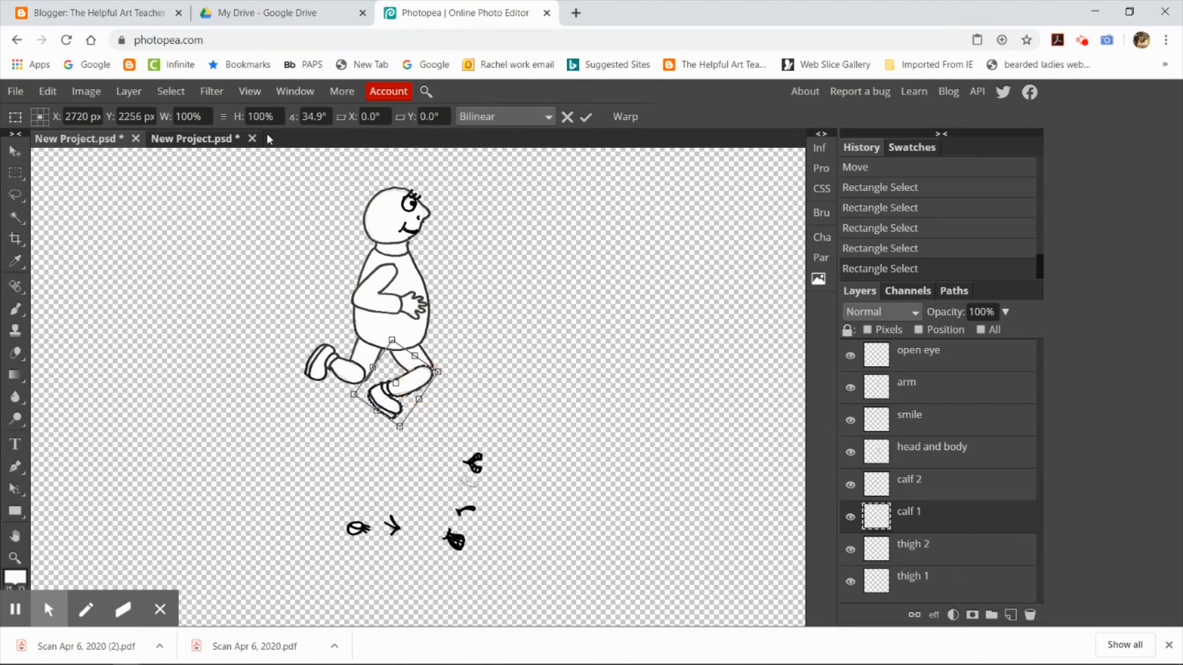
key(Return)
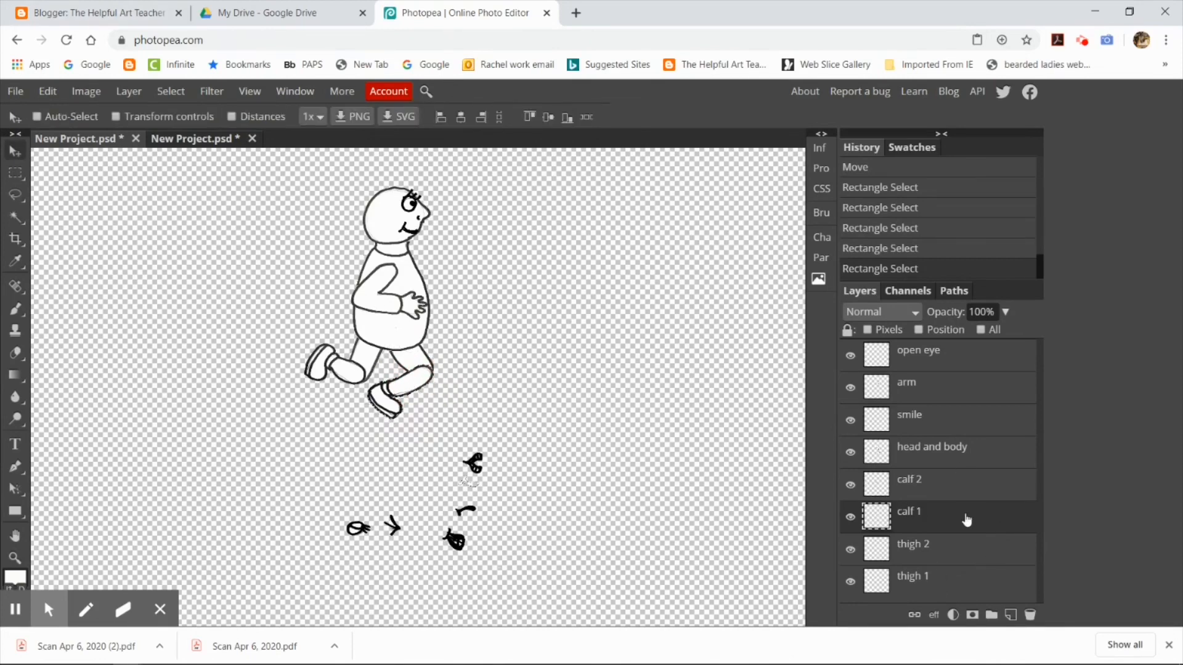
Pick the arm layer and adjust the selection before transforming it.
click(936, 398)
double_click(936, 397)
click(564, 247)
click(170, 91)
click(326, 288)
click(170, 91)
click(350, 291)
click(170, 90)
click(351, 272)
Rotate the arm upward so the hands rise toward the chest, then step down to thigh 2.
click(47, 91)
click(121, 418)
click(254, 415)
drag(434, 329, 363, 289)
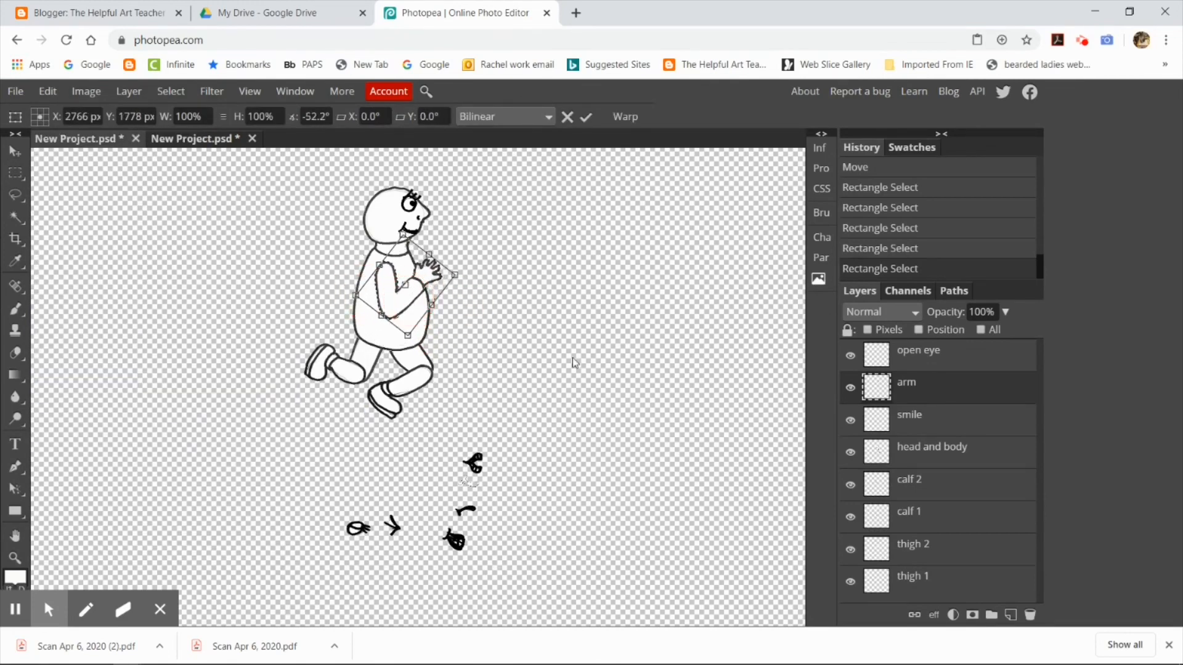
key(Return)
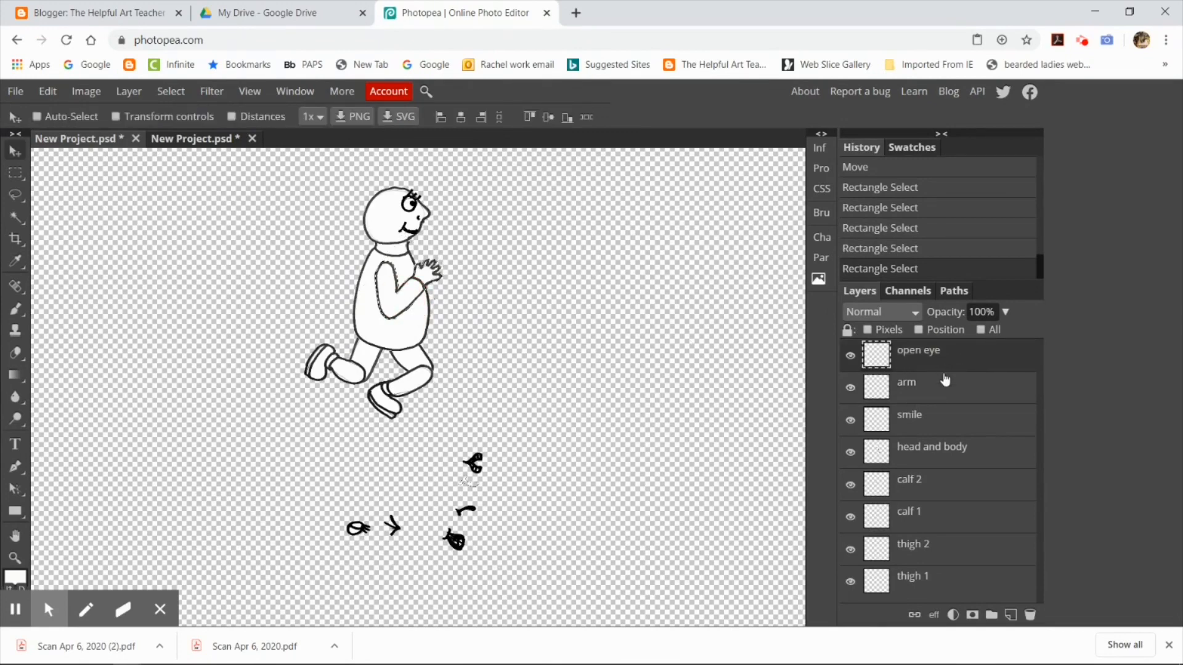
key(alt+bracketleft)
key(alt+bracketleft)
key(alt+bracketleft)
key(alt+bracketleft)
key(alt+bracketleft)
key(alt+bracketleft)
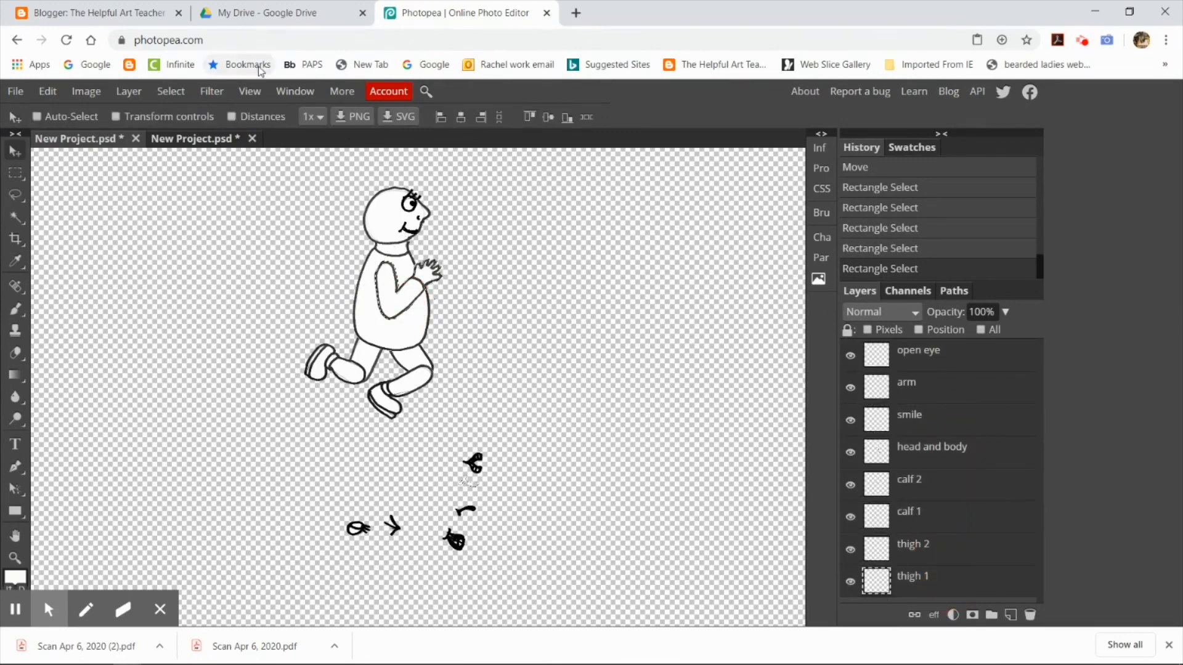
Copy Merged the reposed running man and paste it into the small project.
key(m)
drag(255, 159, 448, 423)
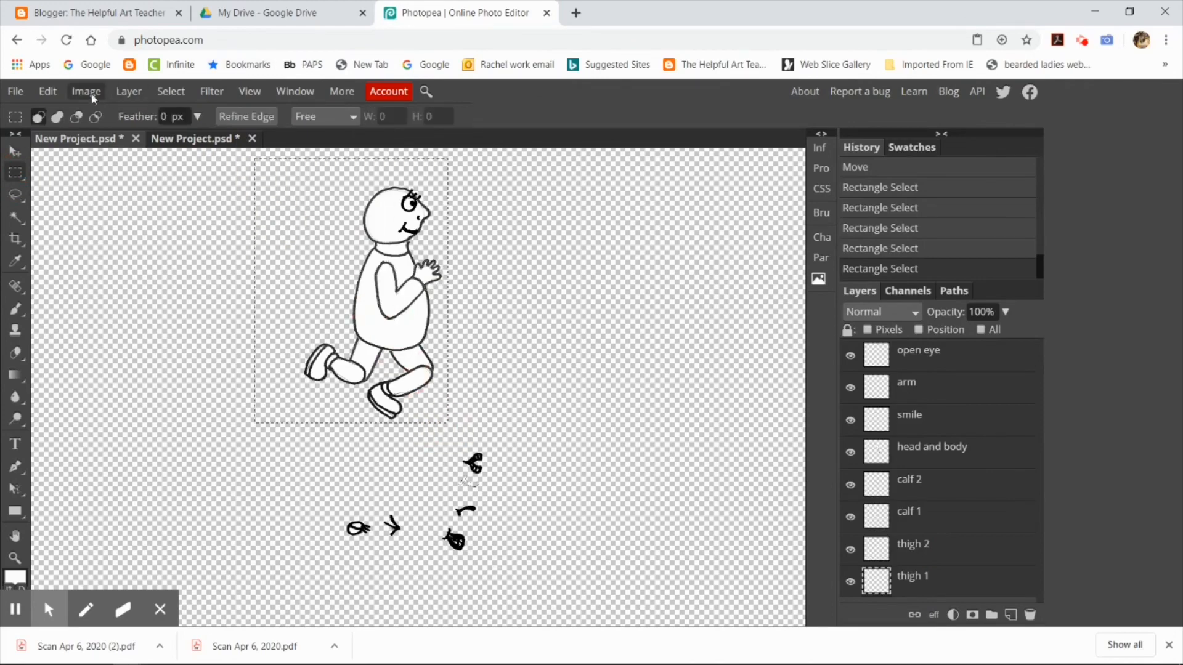
click(47, 91)
click(93, 266)
click(192, 138)
click(48, 91)
click(92, 282)
Line the pasted figure up with the first frame and rename the layer '_a_run man 2'.
click(16, 155)
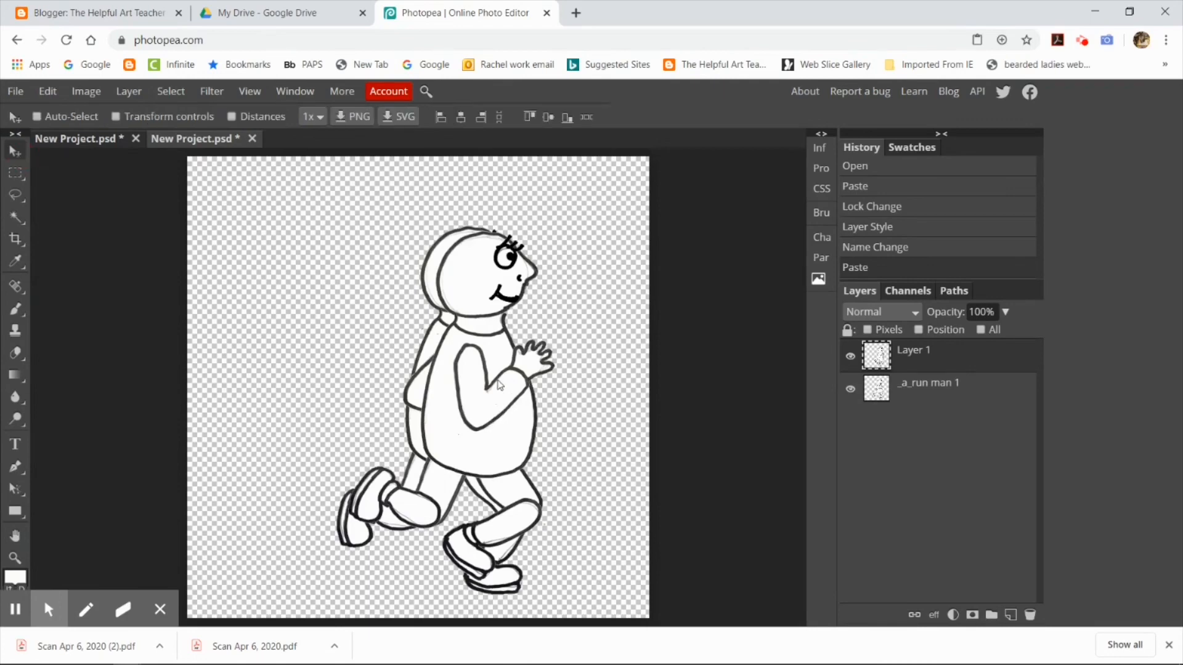
drag(484, 396, 467, 393)
double_click(926, 352)
text(a_run man 2)
key(Return)
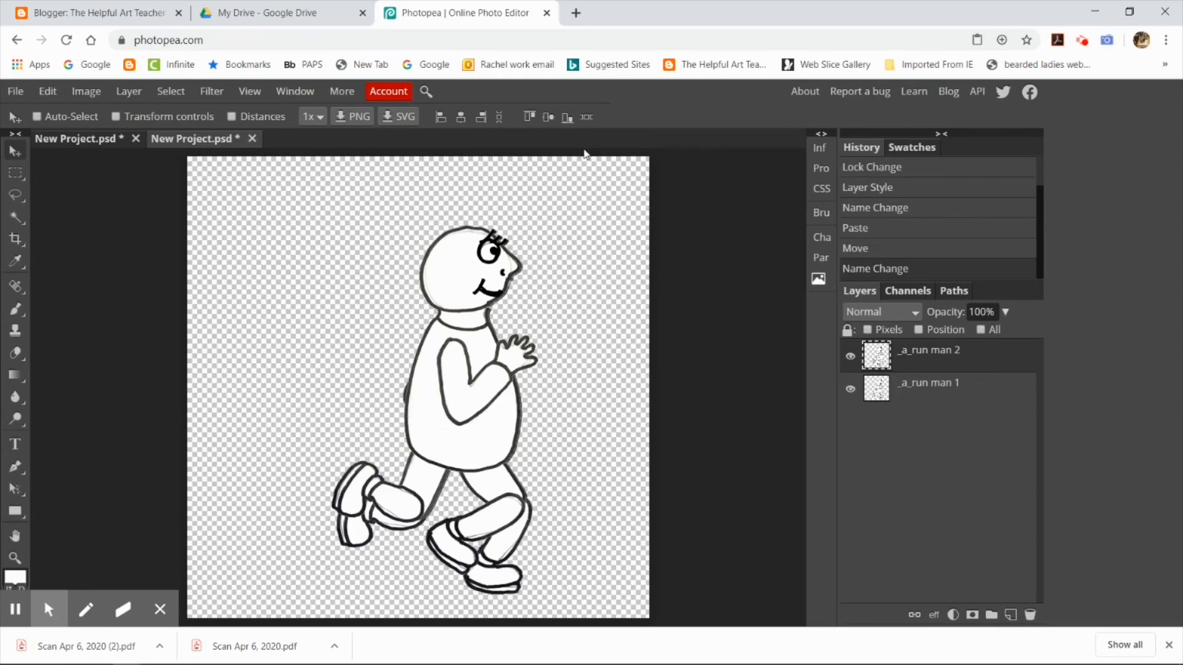
Back in the character document, deselect and rotate the arm further up near the chest.
click(97, 141)
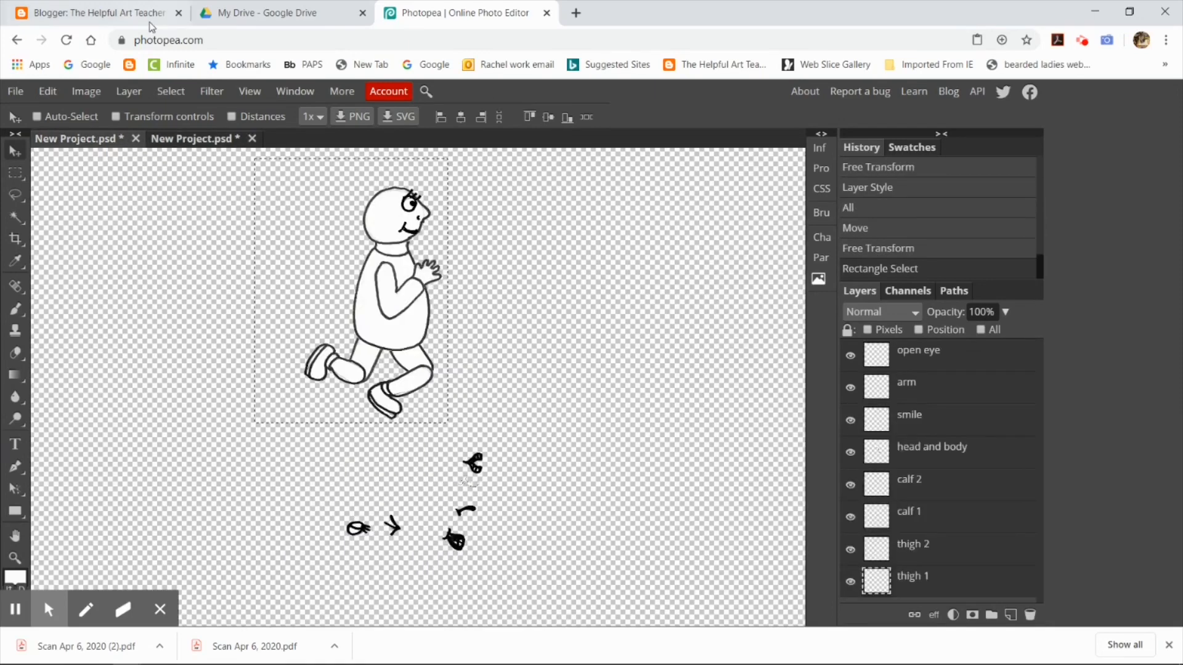
click(171, 90)
click(186, 134)
click(991, 360)
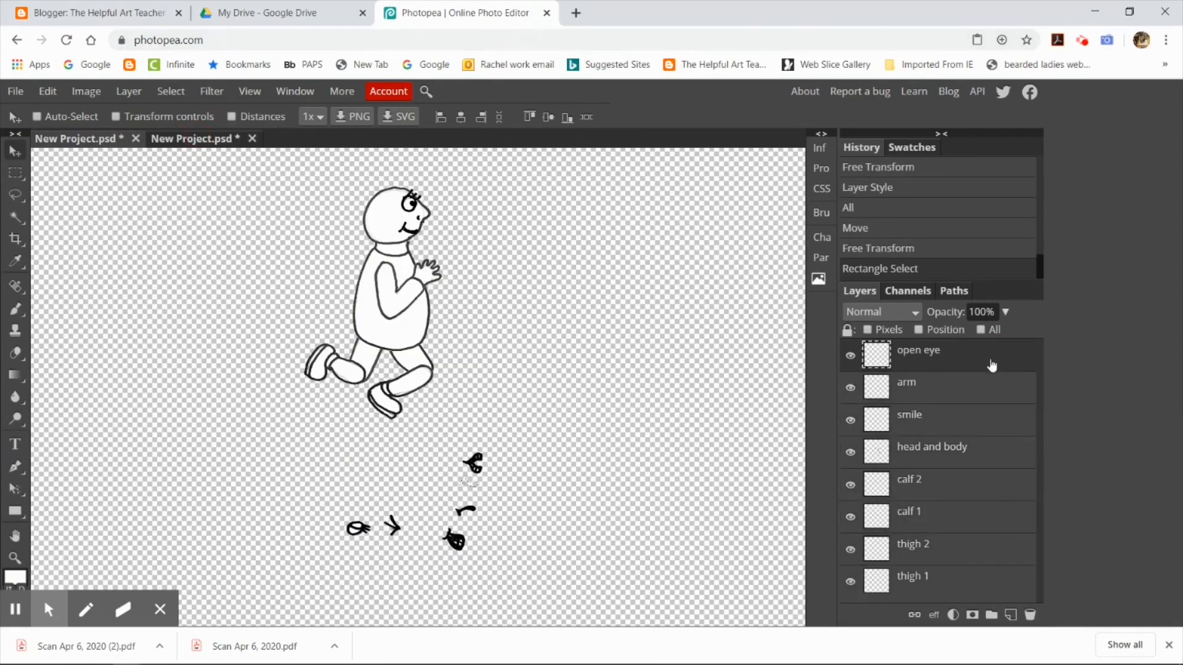
click(943, 389)
click(171, 91)
click(185, 115)
click(48, 90)
click(121, 443)
click(268, 516)
mouse_move(444, 323)
mouse_down()
mouse_move(420, 291)
mouse_move(433, 278)
mouse_up()
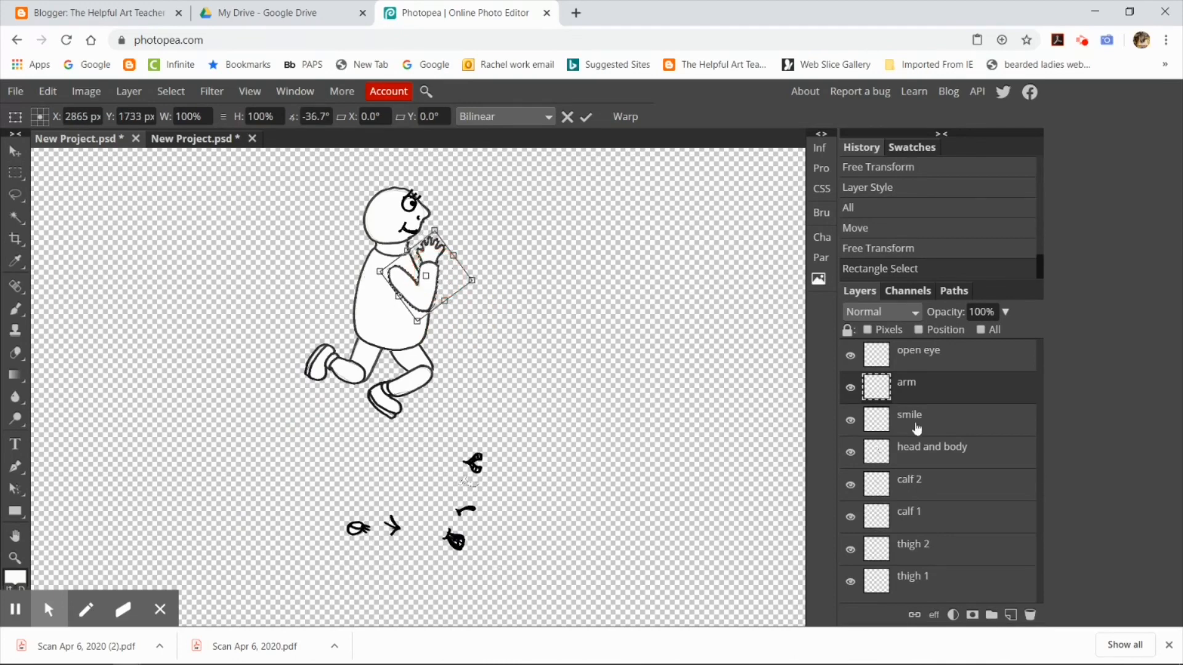
click(956, 552)
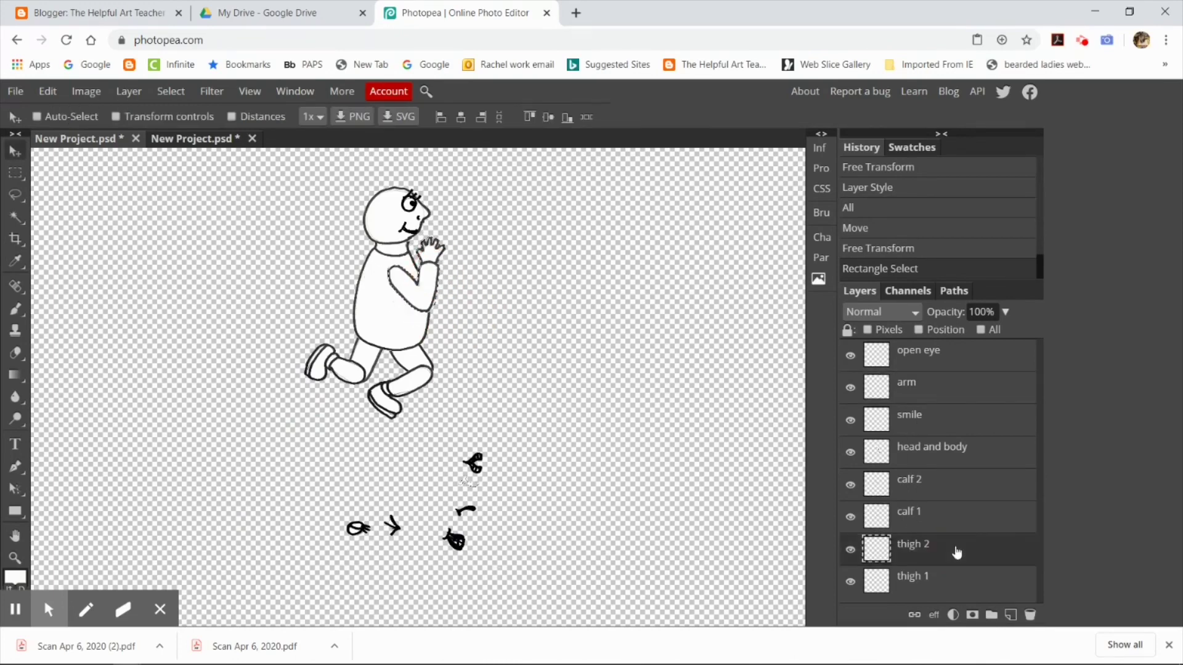
Transform the thigh 2 piece, moving it up toward the hip.
click(171, 91)
click(47, 91)
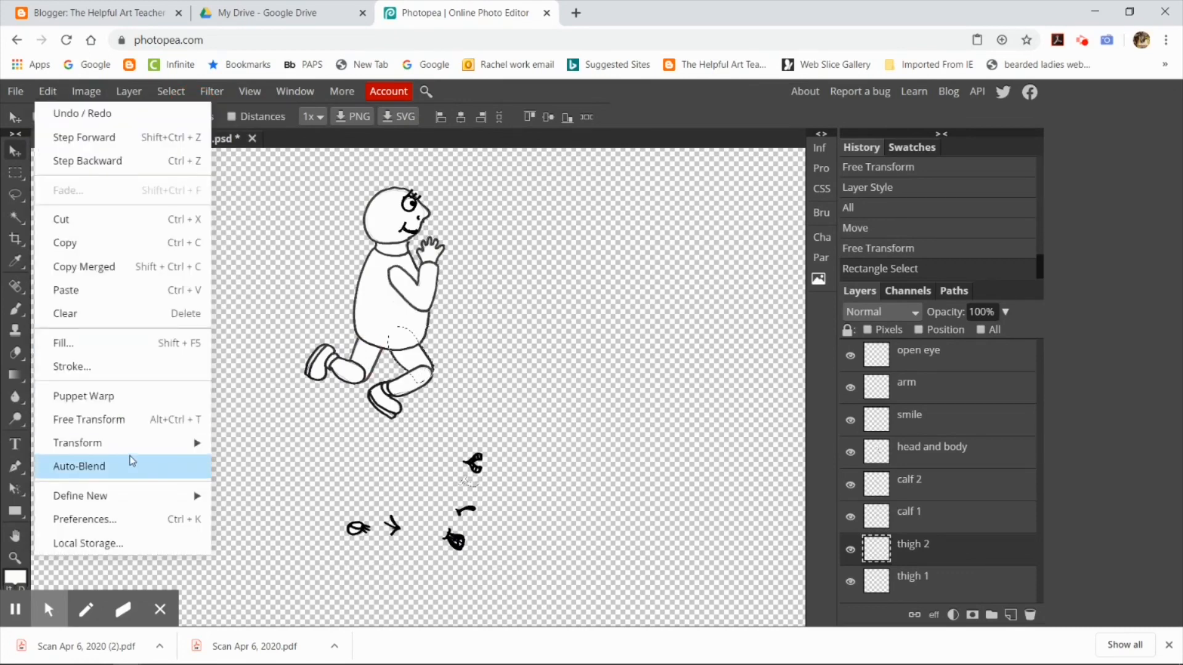
click(93, 442)
click(278, 440)
drag(412, 356, 430, 344)
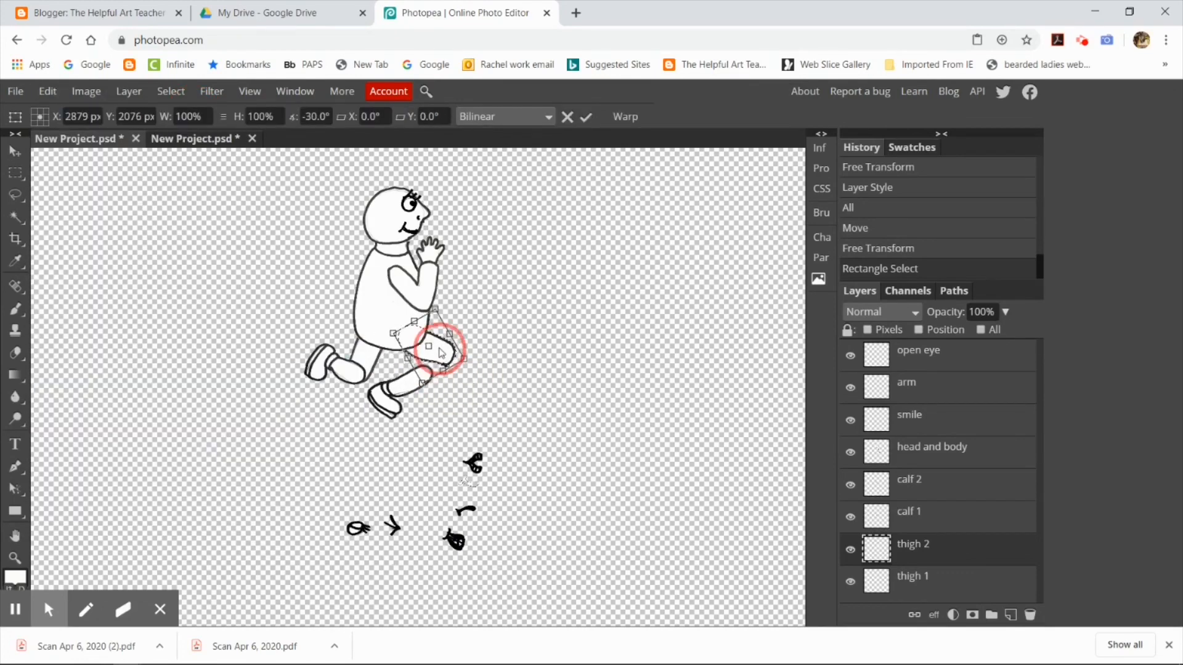
click(587, 117)
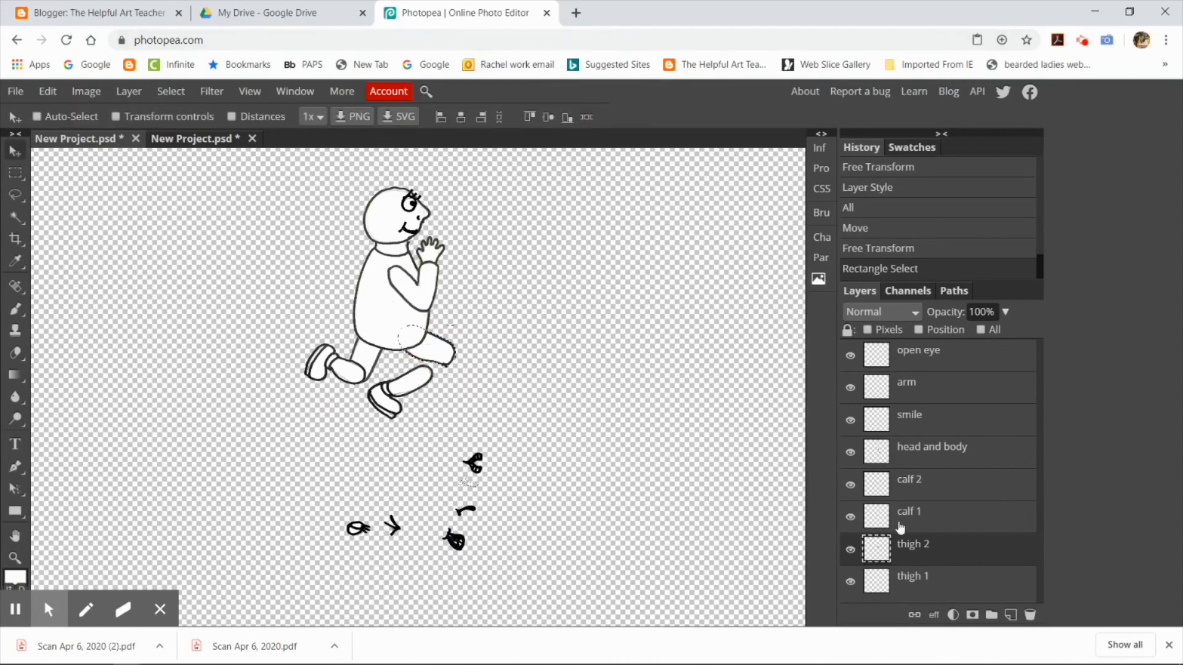
Move and rotate calf 1 to extend the front leg forward.
click(910, 480)
click(170, 92)
click(185, 124)
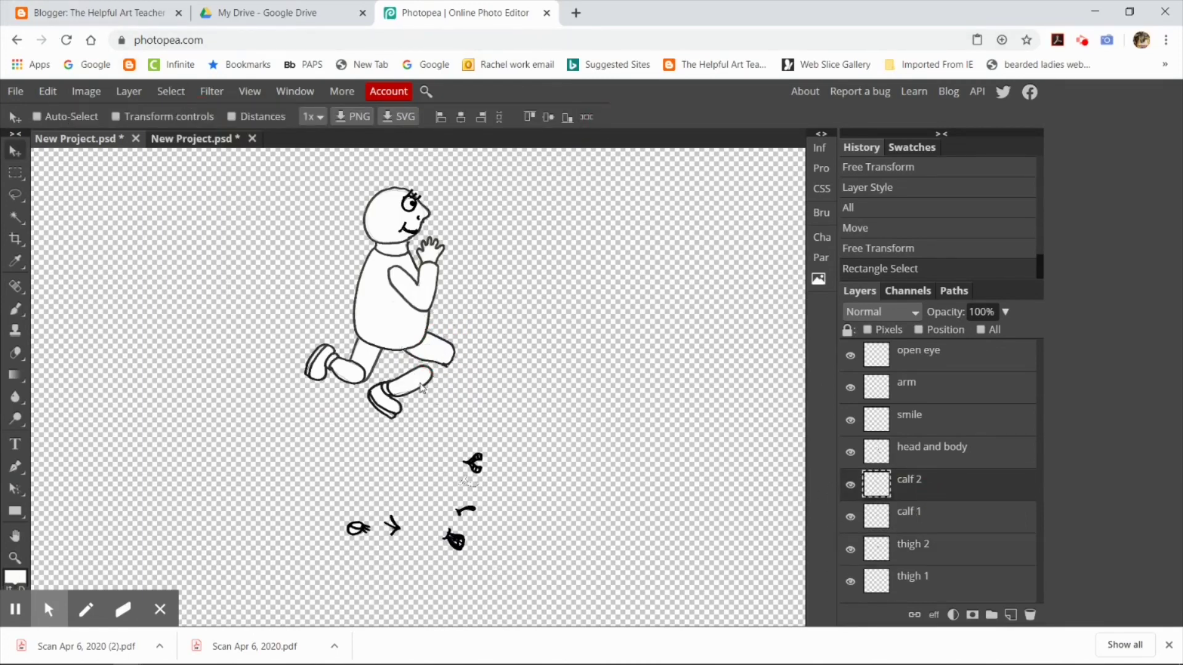
click(919, 518)
click(170, 90)
click(185, 112)
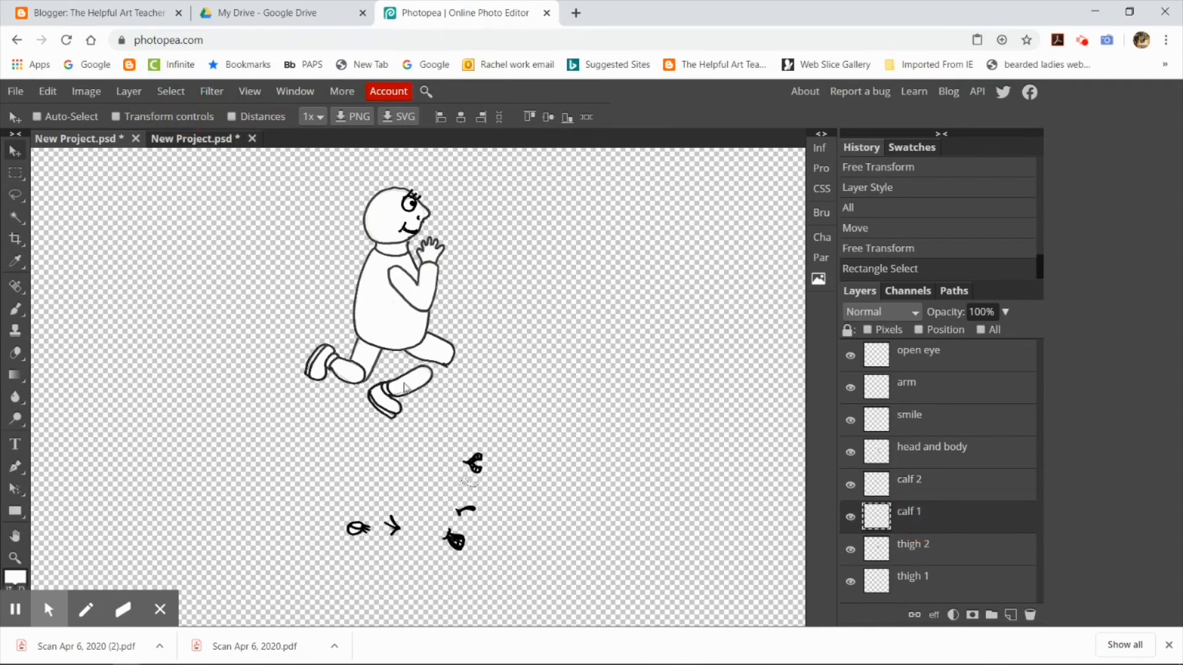
drag(404, 388, 421, 370)
click(46, 91)
mouse_move(77, 443)
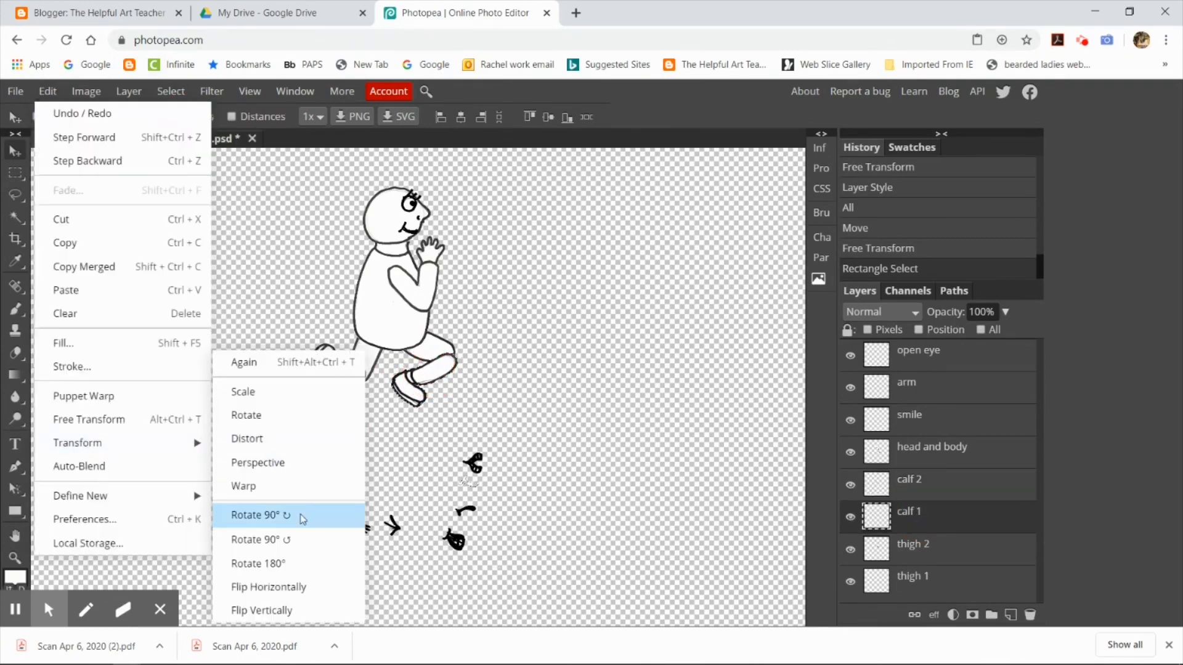
click(299, 516)
mouse_move(421, 393)
mouse_down()
mouse_move(433, 333)
mouse_move(466, 351)
mouse_move(444, 384)
mouse_up()
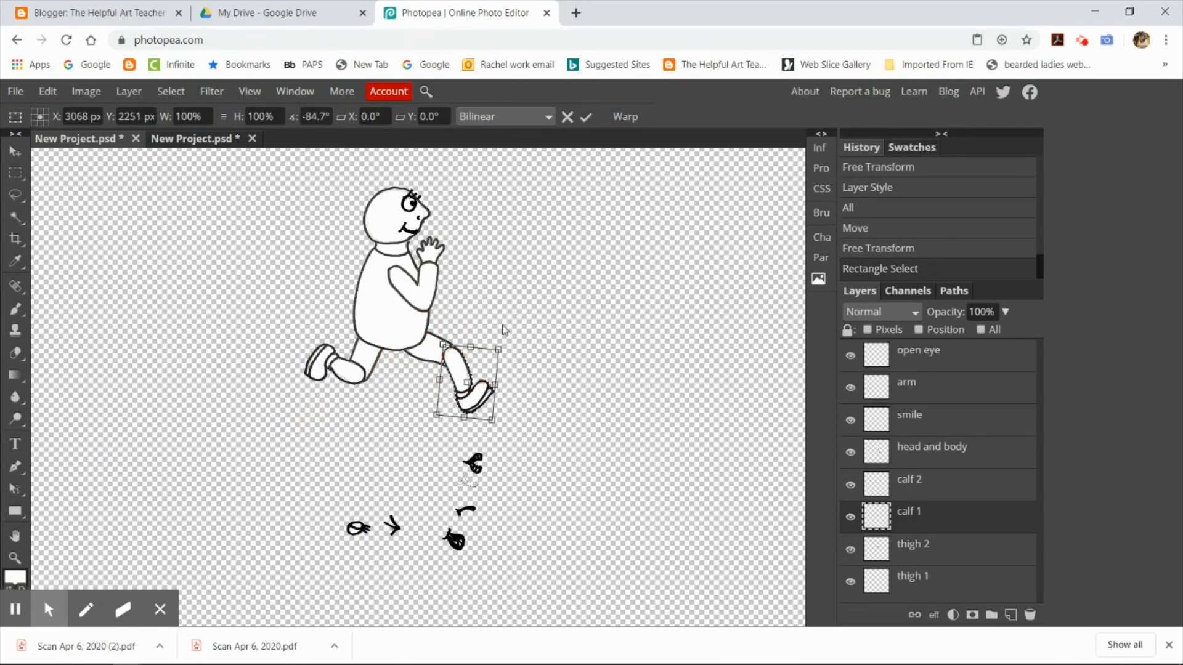
click(914, 490)
Rotate calf 2 back into the rear leg for a wide stride, then select thigh 1.
click(170, 91)
click(176, 120)
click(47, 91)
mouse_move(77, 443)
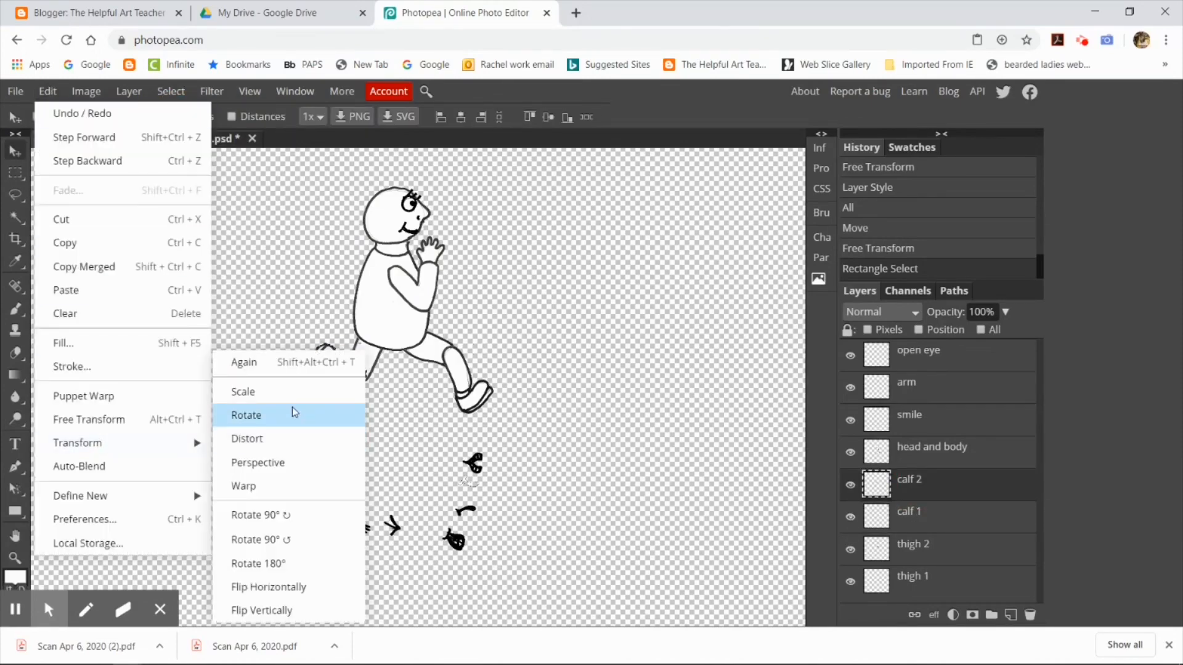
click(290, 395)
mouse_move(300, 365)
mouse_down()
mouse_move(352, 384)
mouse_move(337, 380)
mouse_up()
click(589, 117)
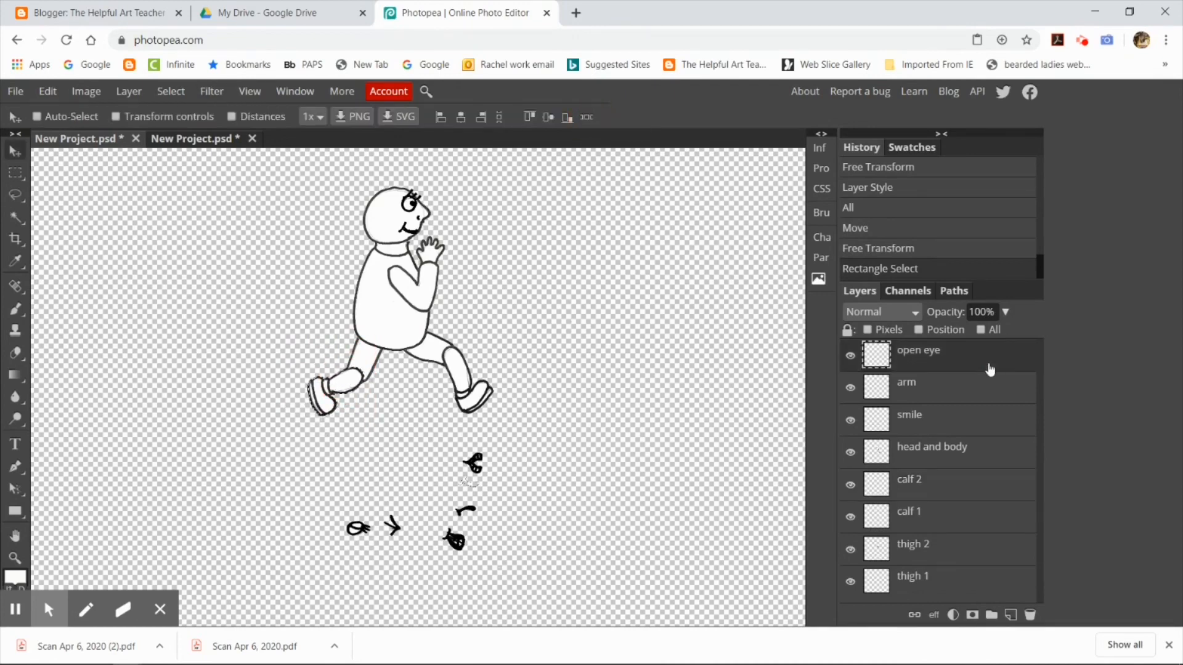
click(947, 580)
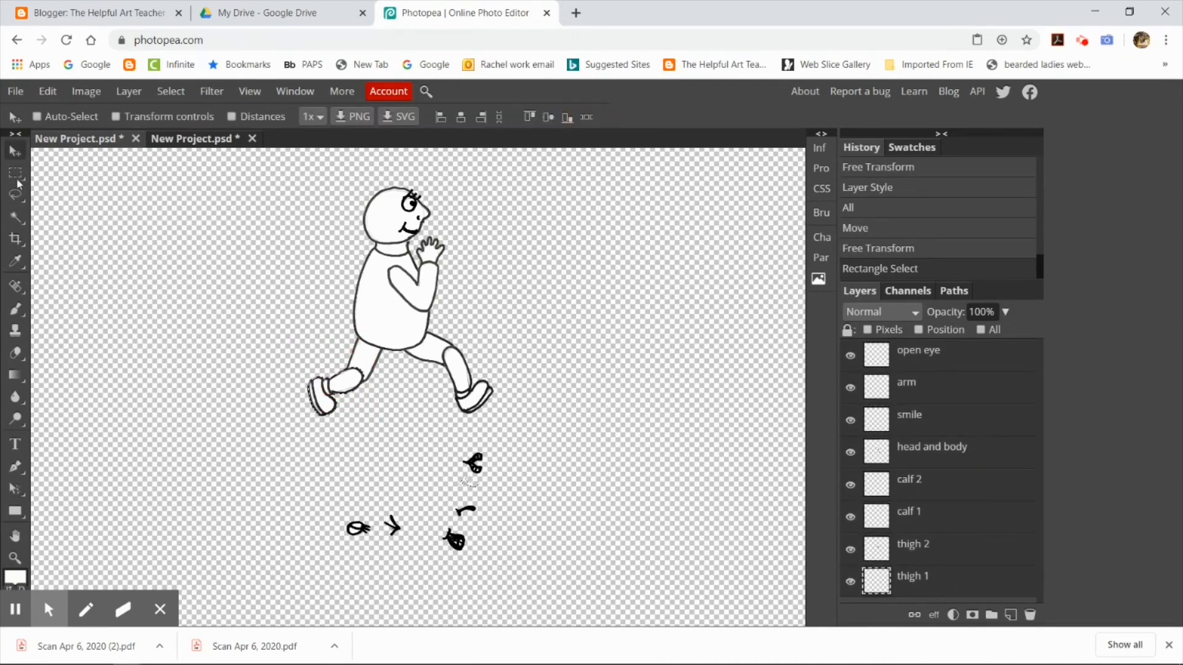
Select the area around the new pose and copy it merged from all visible layers.
click(16, 172)
drag(268, 155, 504, 427)
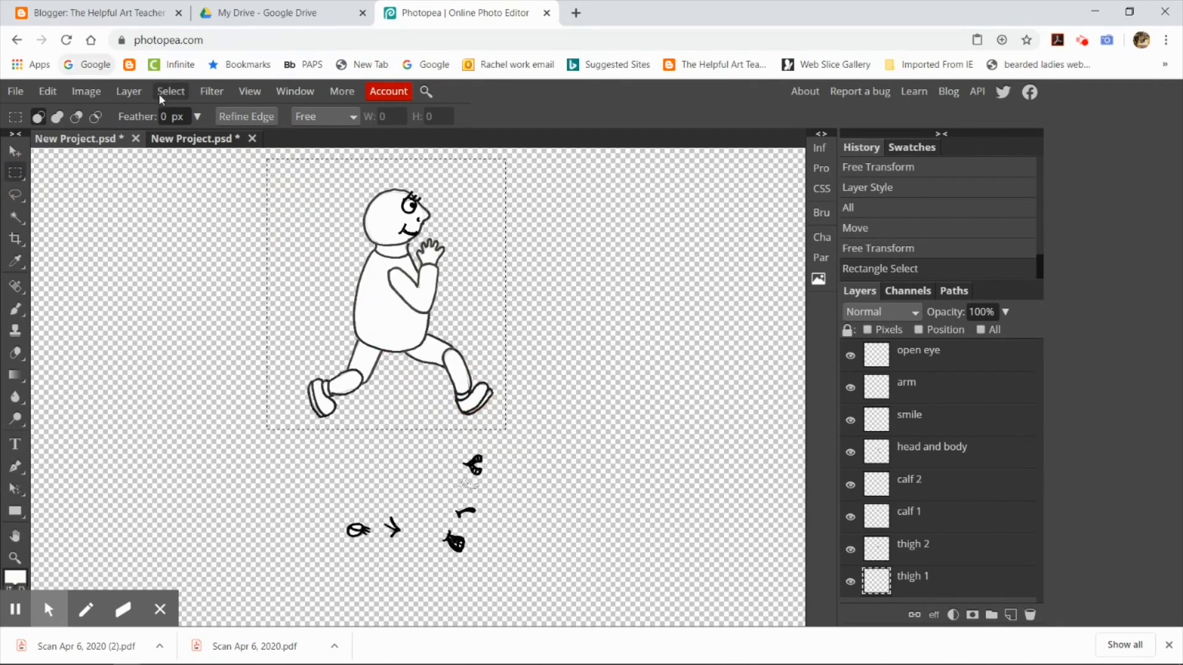
click(47, 91)
click(93, 238)
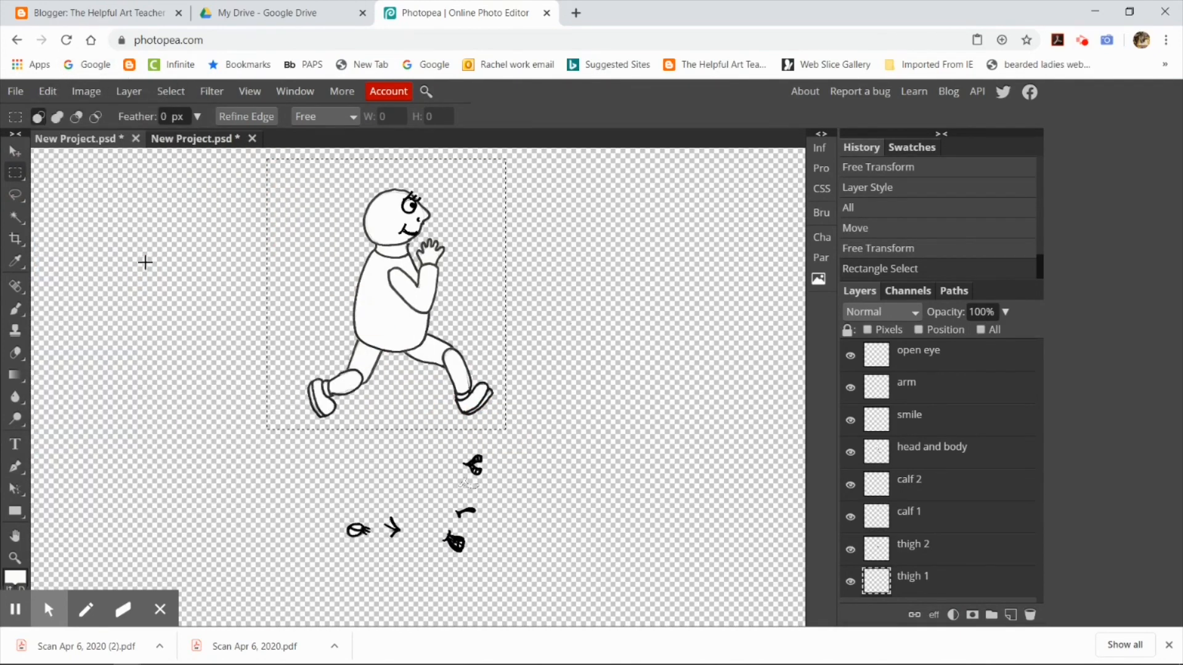
Paste the pose as a layer in the small project and overlap it with the earlier frames.
click(191, 138)
click(47, 91)
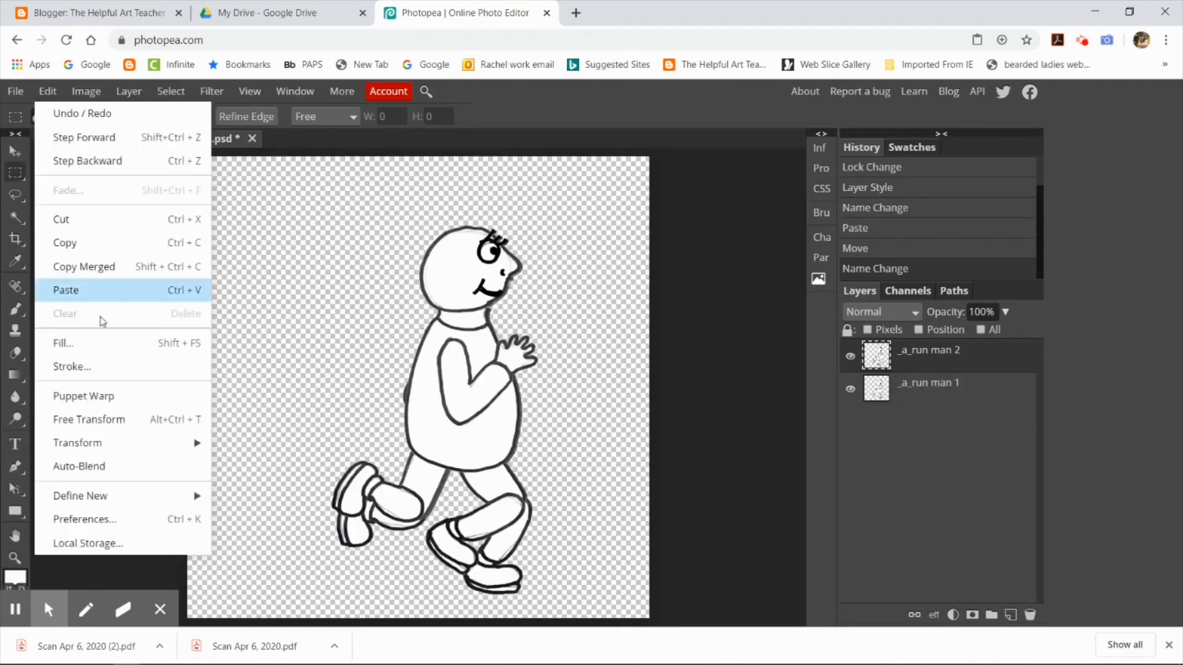
click(64, 289)
click(15, 153)
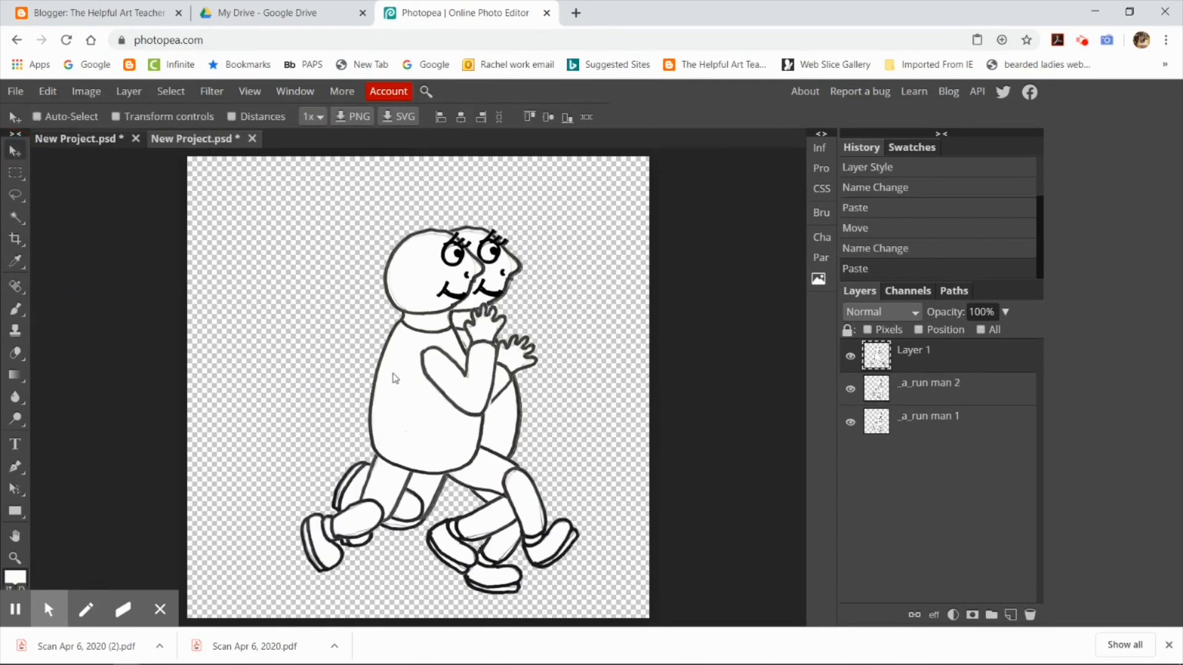
drag(425, 393, 493, 386)
Rename the pasted layer to _a_run man 3.
double_click(912, 352)
text(_a_run man 3)
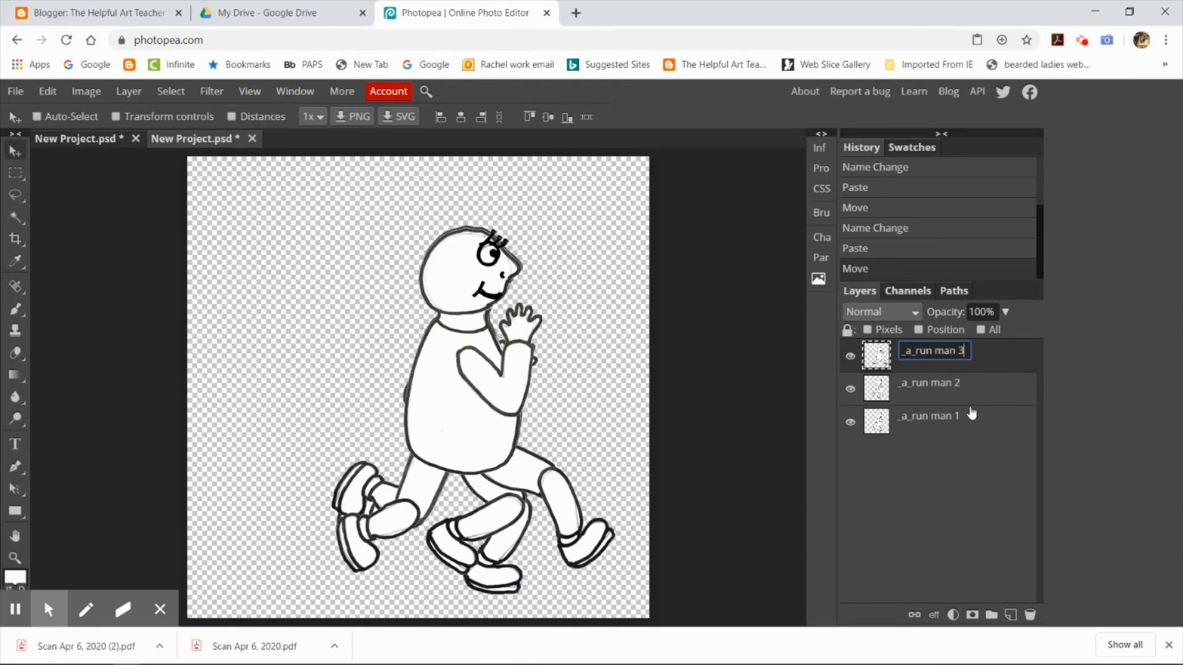
click(965, 476)
click(15, 90)
mouse_move(44, 313)
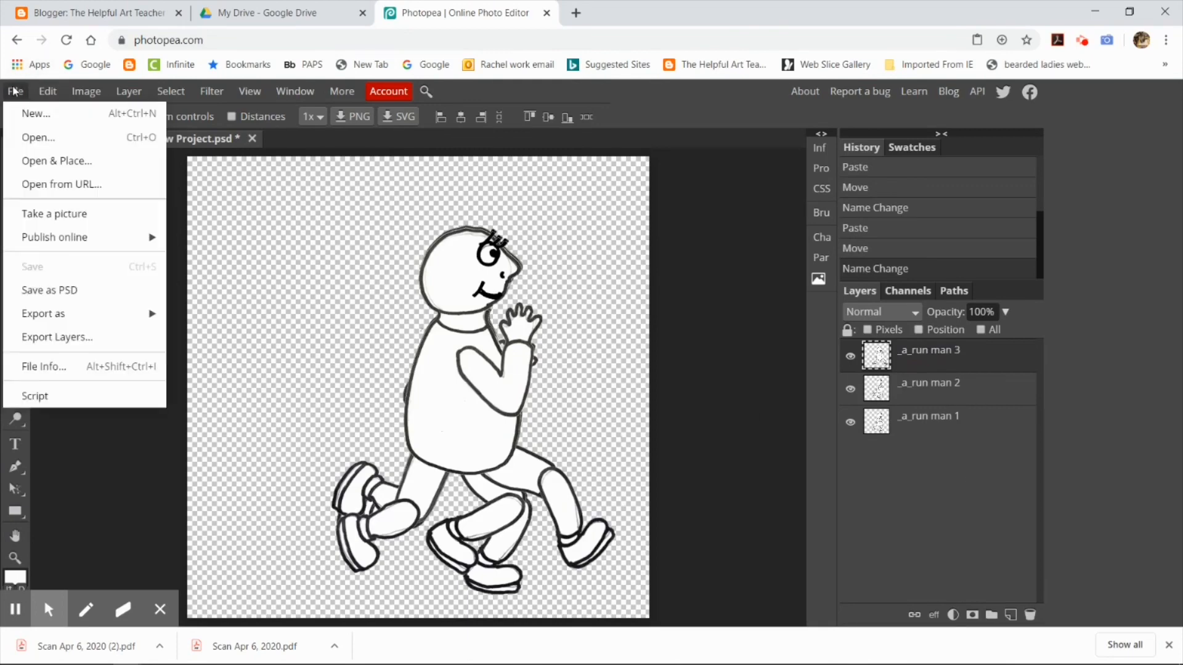
click(235, 387)
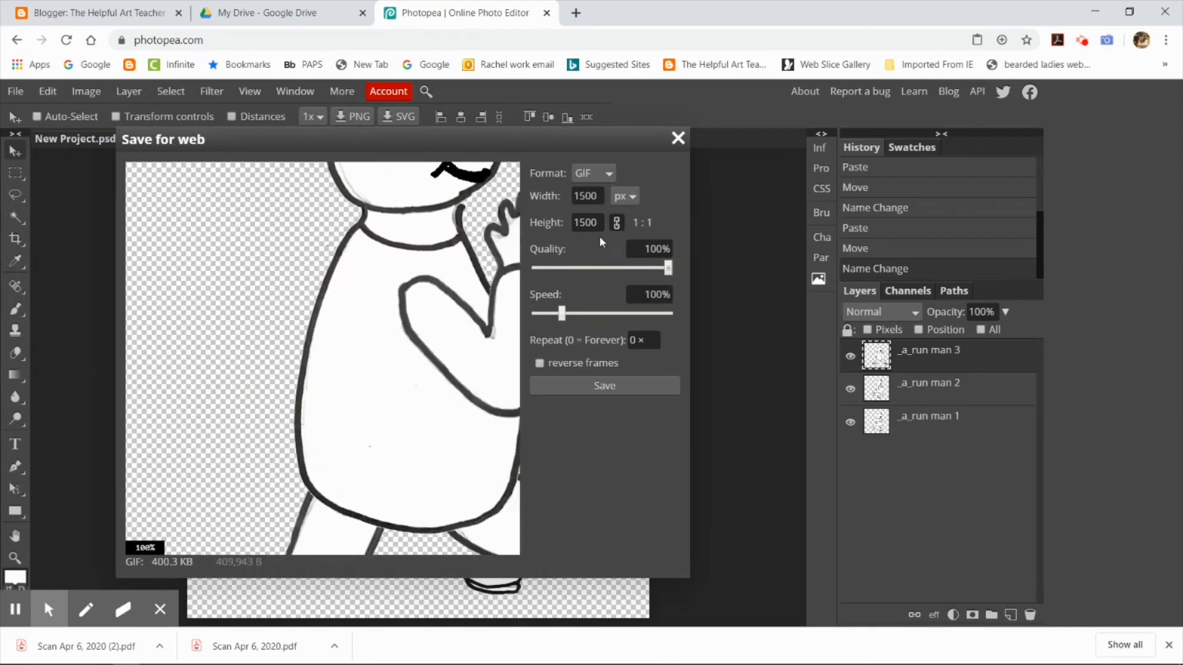
drag(604, 194, 566, 194)
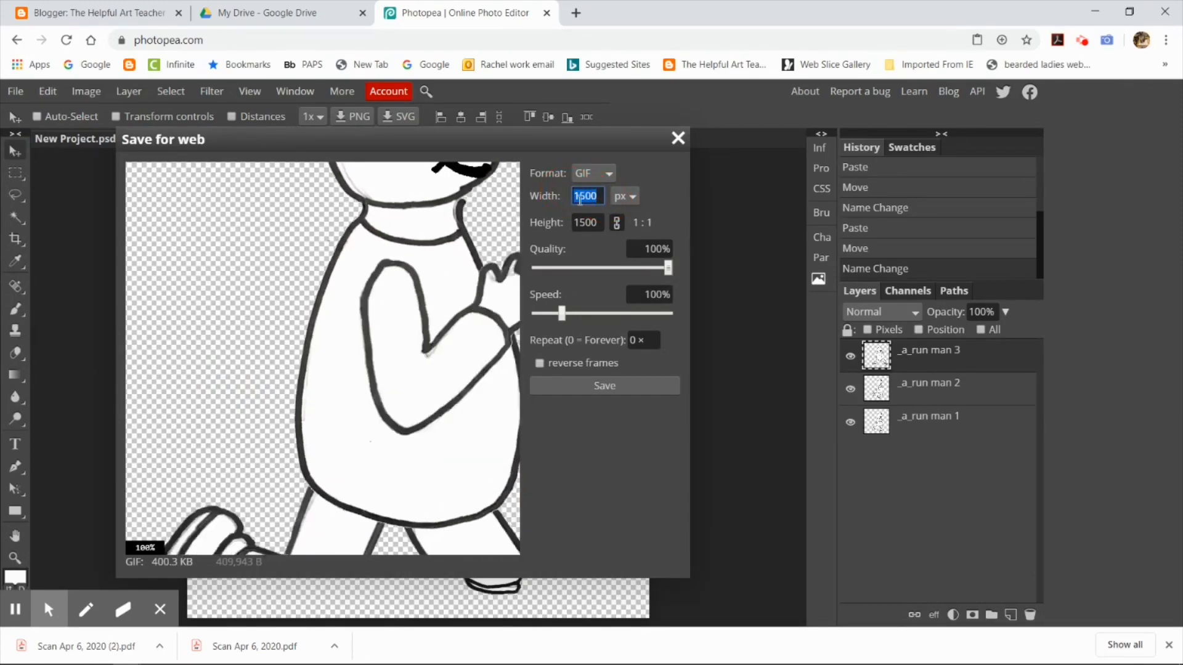
click(632, 196)
click(621, 226)
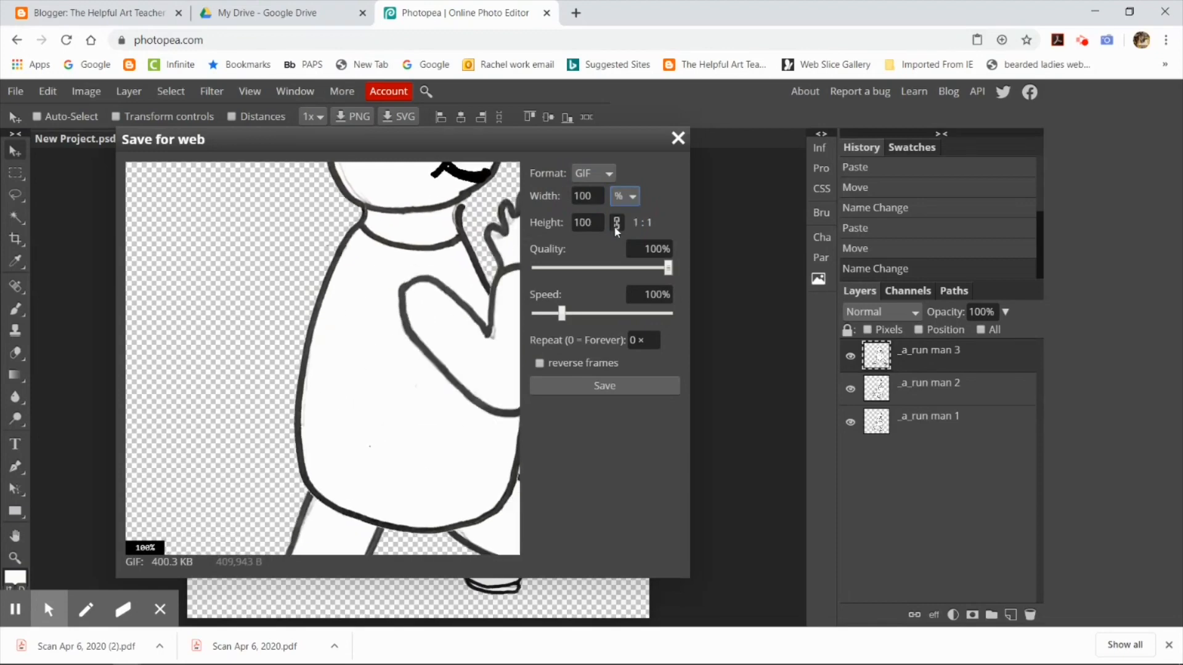
double_click(584, 195)
key(BackSpace)
key(BackSpace)
key(BackSpace)
text(40)
click(616, 222)
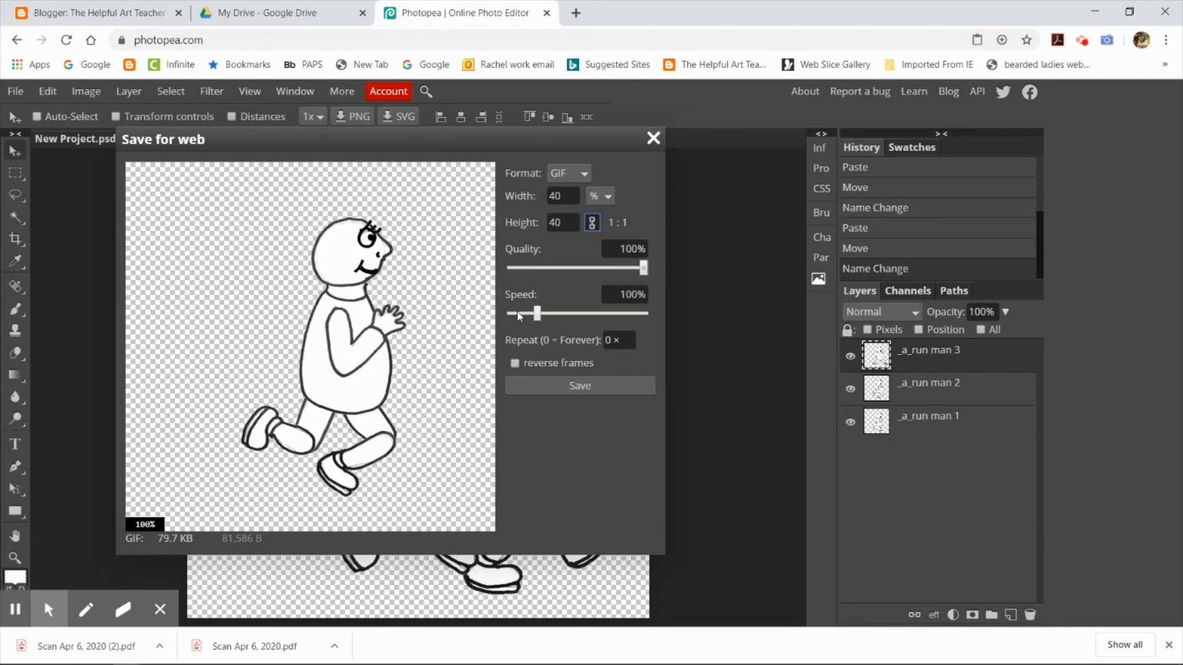
drag(537, 314, 512, 315)
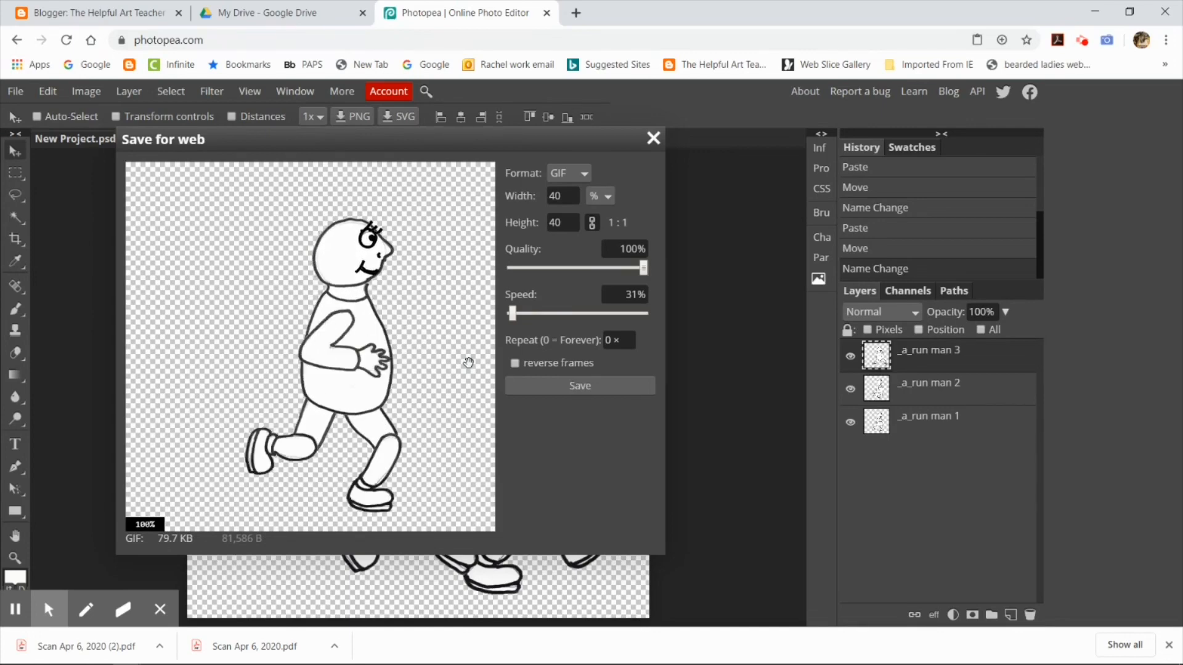
click(654, 139)
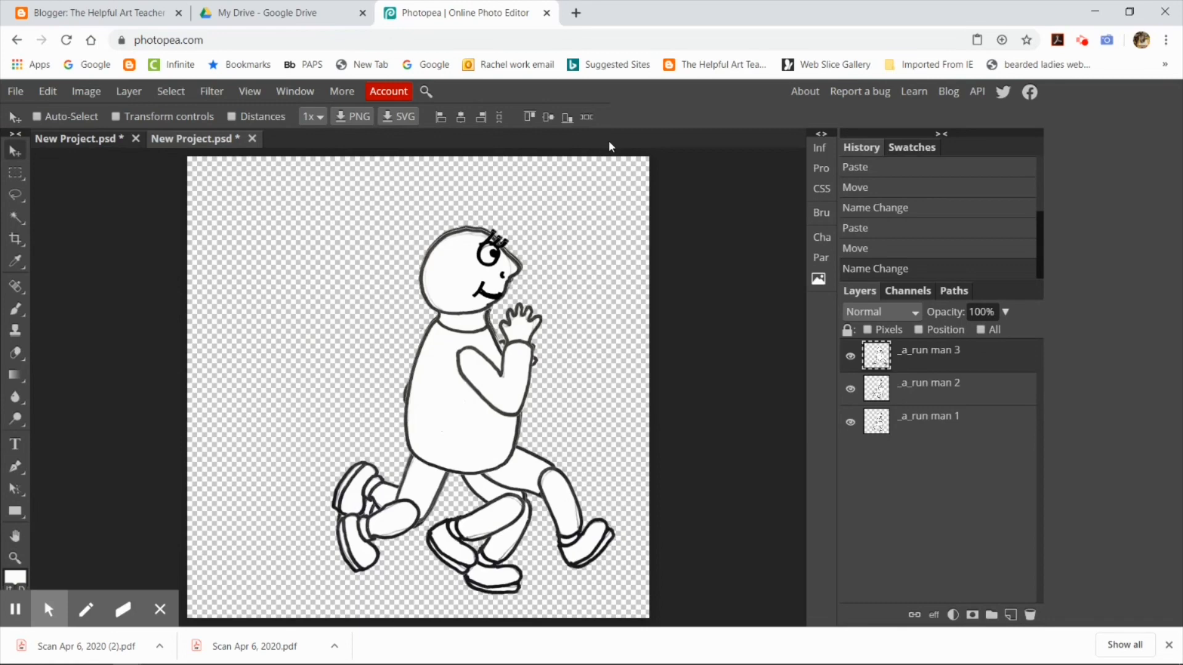
In the body-parts document, step through the layers to locate the thigh 2 leg part.
click(79, 138)
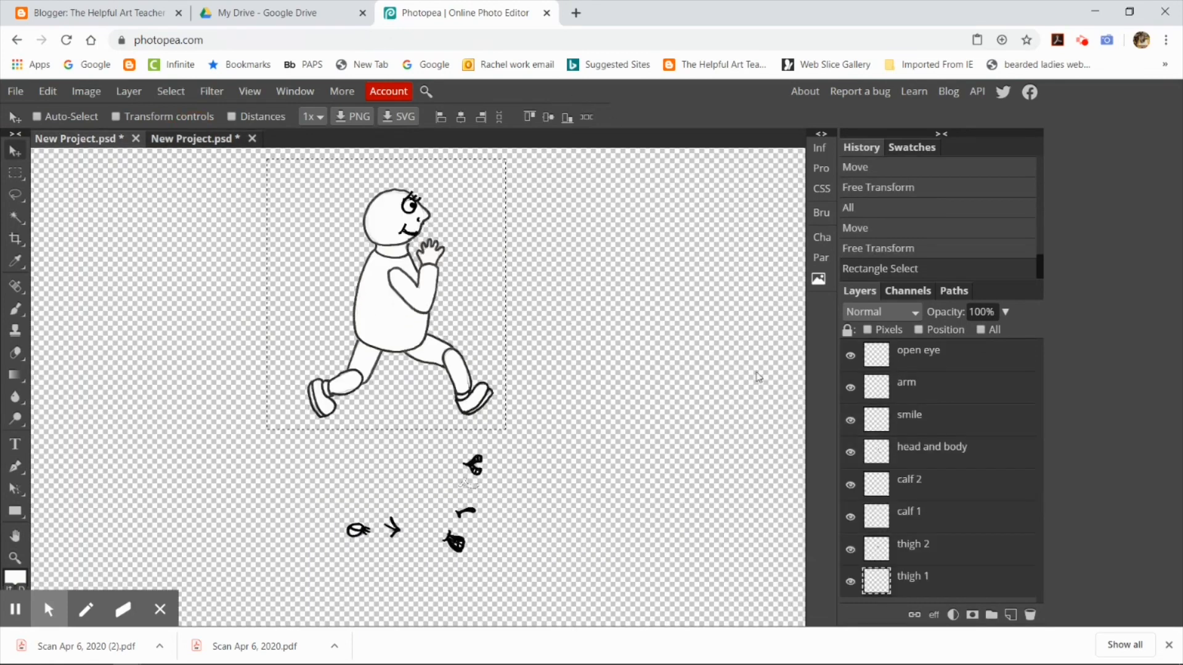
click(952, 360)
click(975, 386)
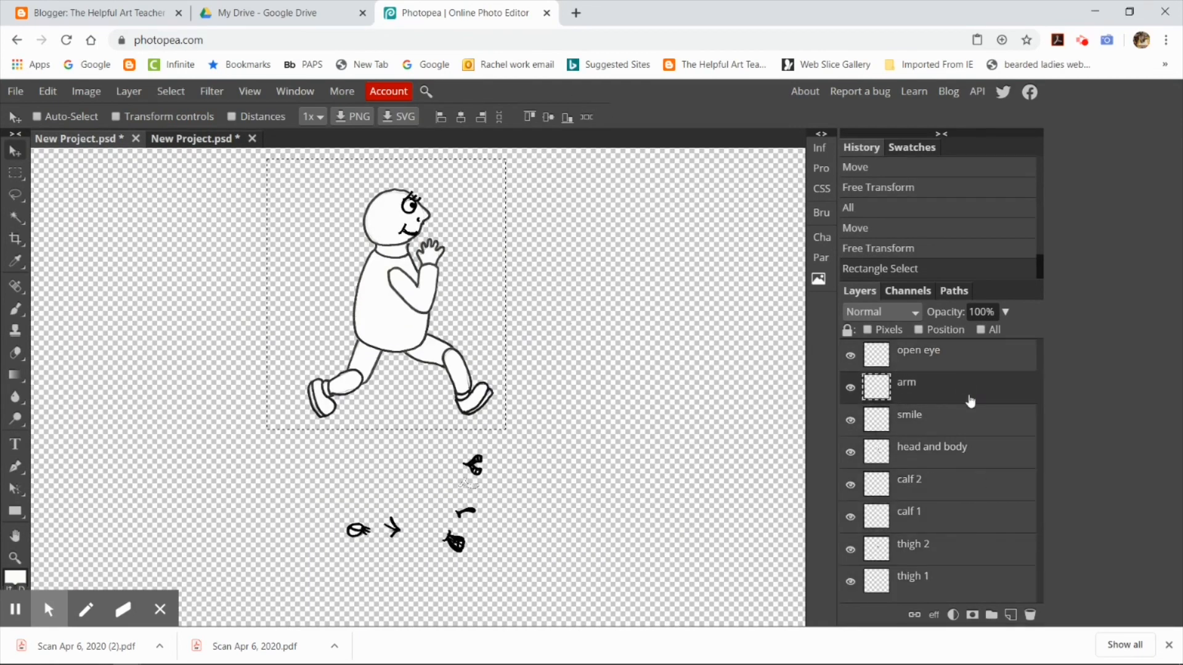
click(971, 420)
click(966, 491)
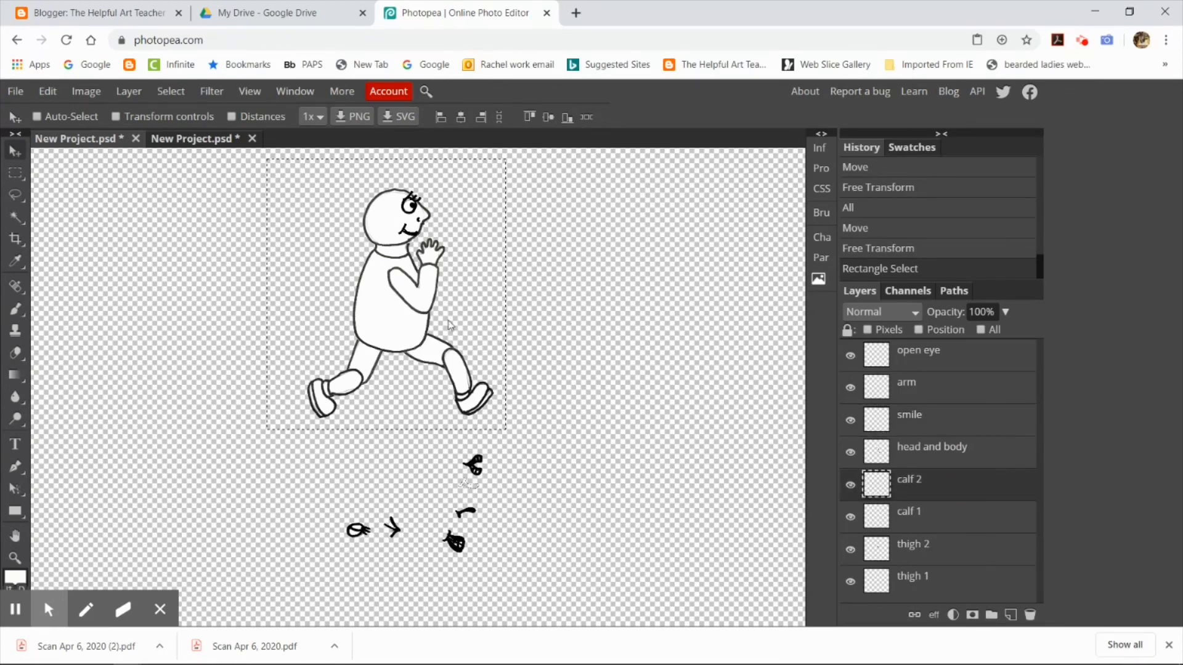
click(436, 360)
click(922, 554)
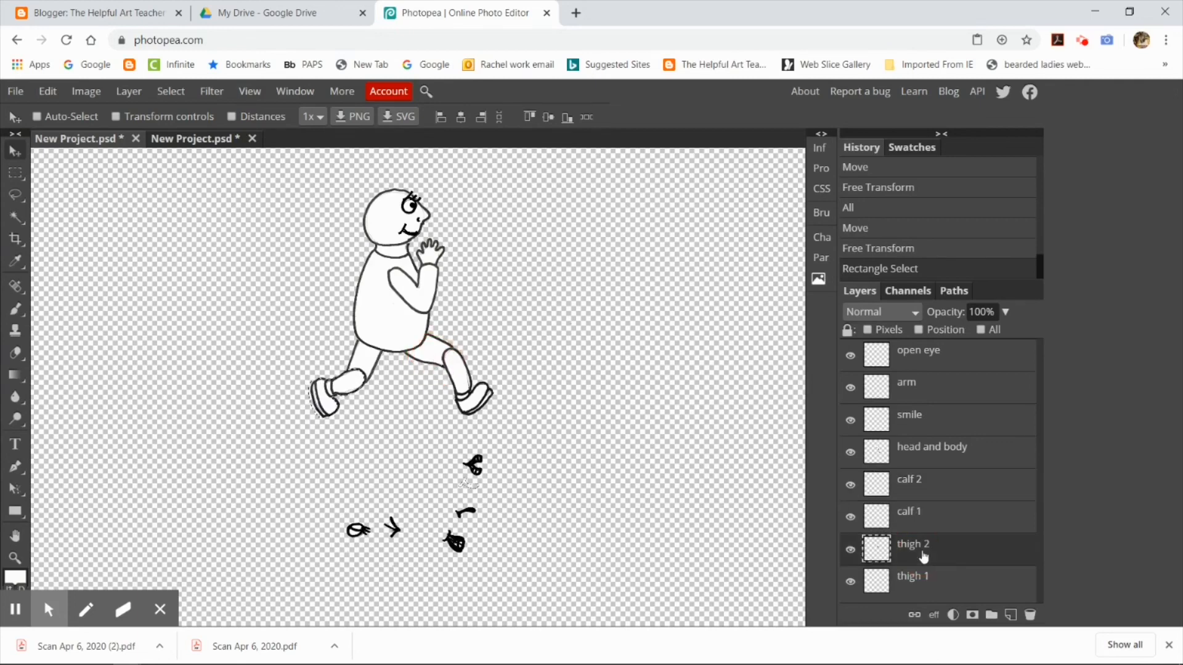
click(427, 369)
Rename the thigh 2 and lower thigh layers.
right_click(920, 552)
double_click(918, 551)
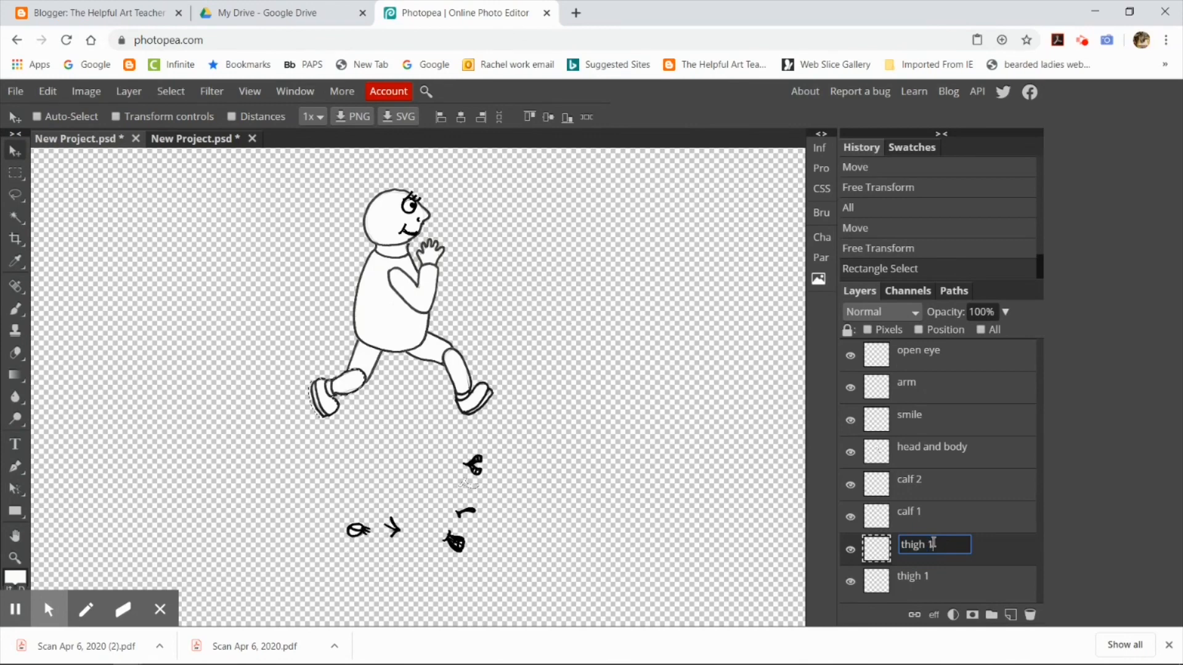
double_click(935, 580)
key(Escape)
double_click(924, 577)
text(2)
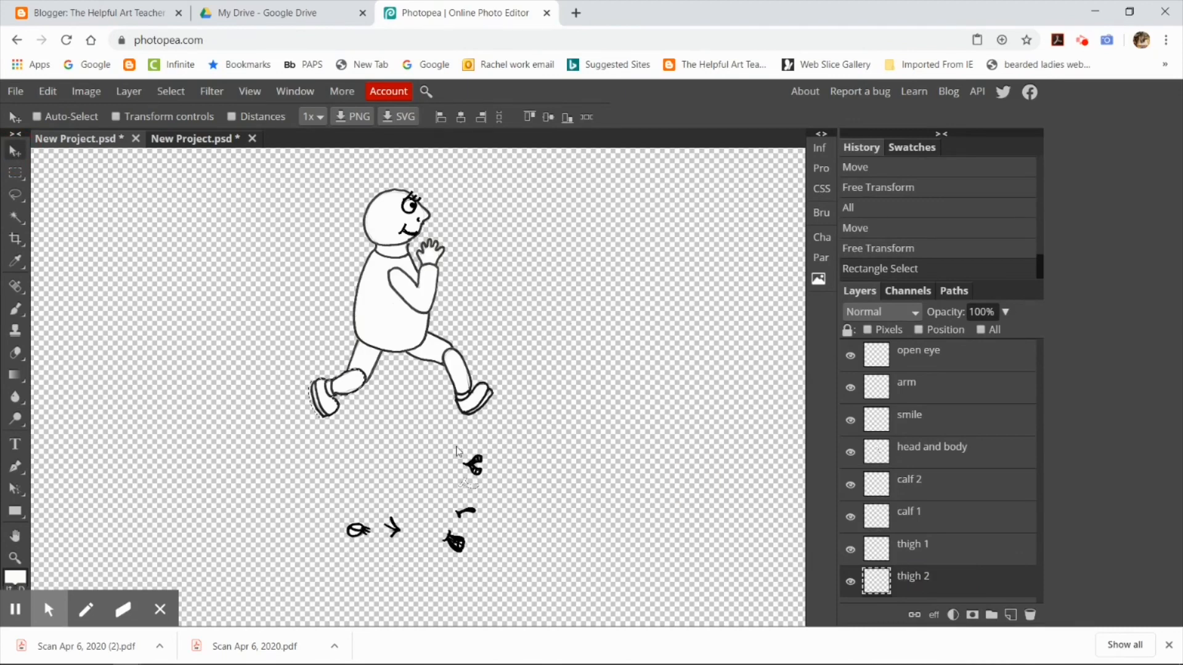
Move the calf 1 part into the other leg's position, then clear the selection.
click(933, 518)
click(352, 382)
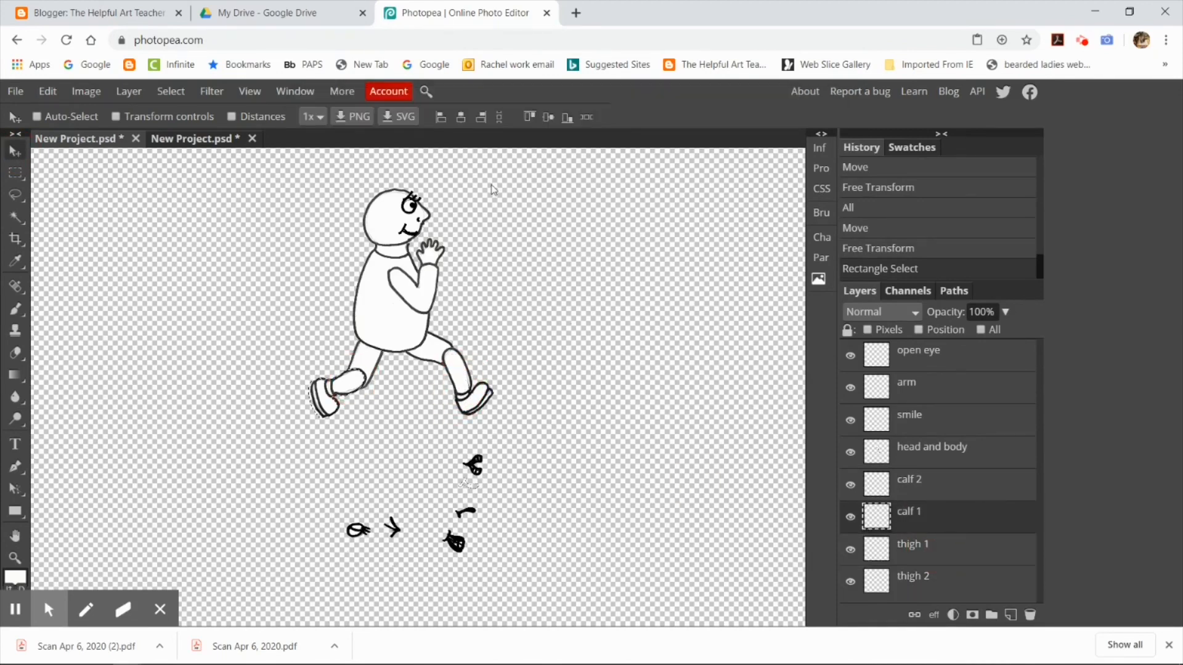
click(170, 91)
click(199, 119)
drag(347, 387, 333, 389)
click(921, 549)
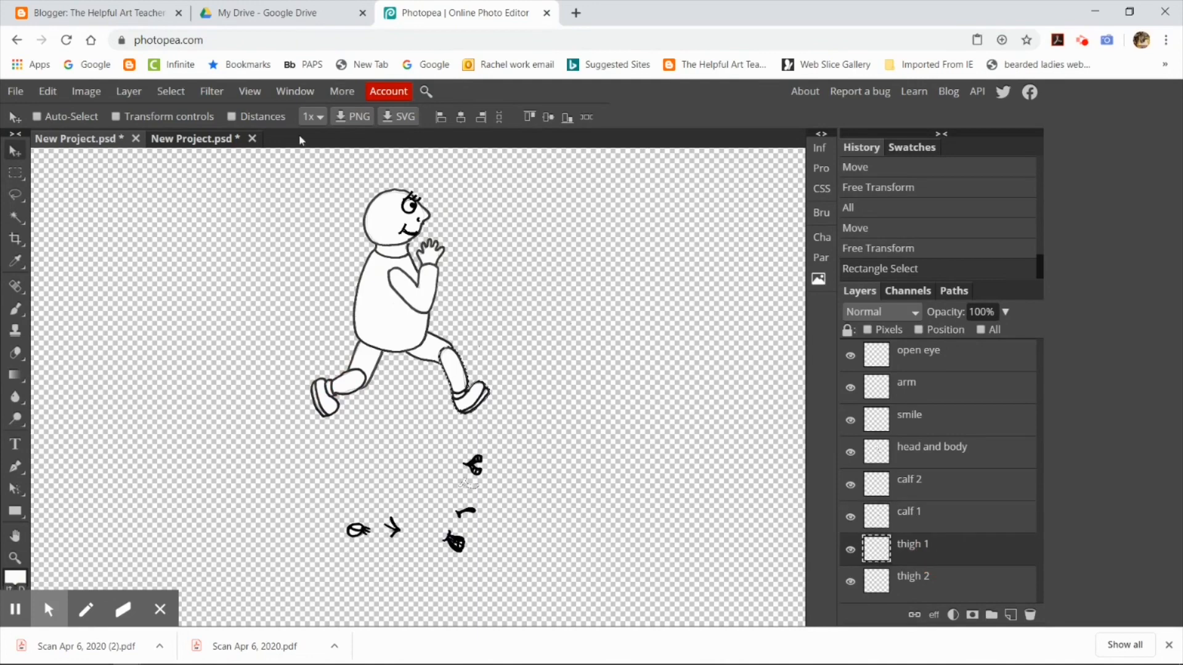
click(171, 91)
click(199, 134)
click(434, 354)
Move thigh 2 higher in the stack and try a 90-degree rotate on the leg layers.
drag(914, 583, 920, 479)
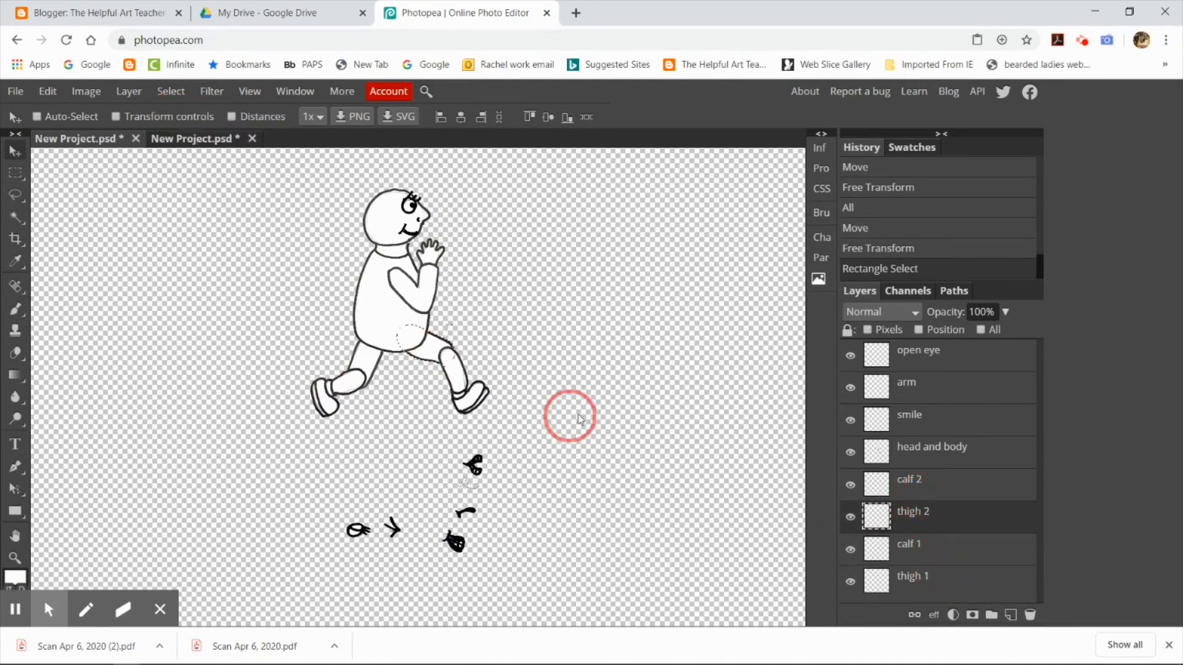
click(191, 139)
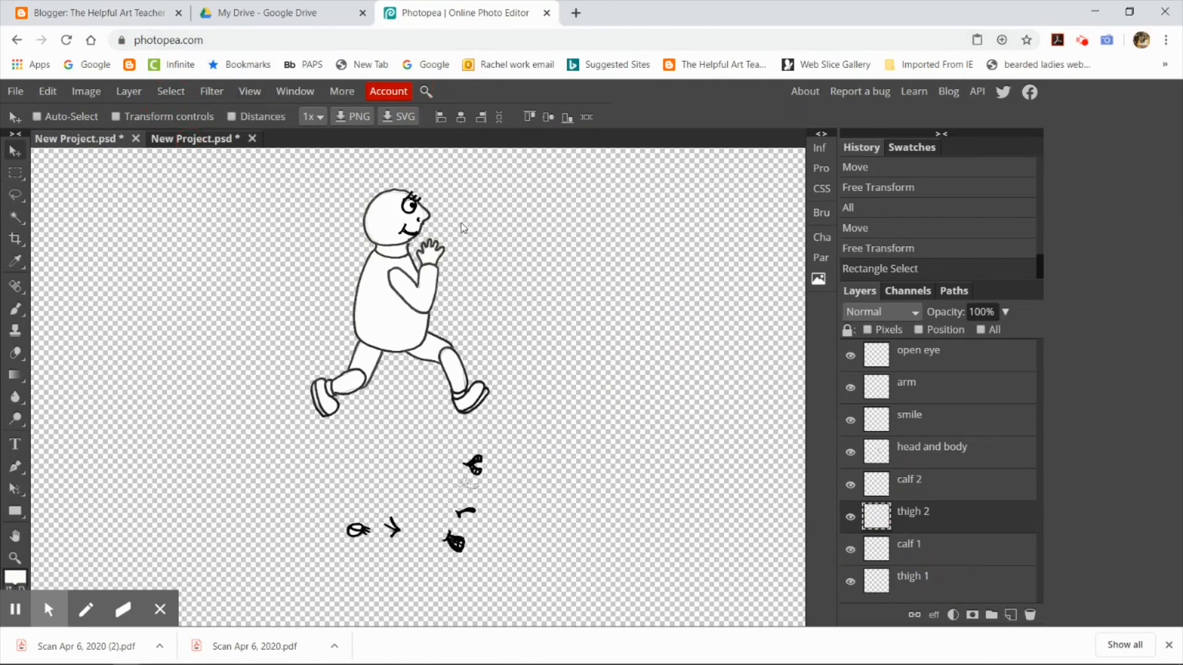
ctrl+click(948, 485)
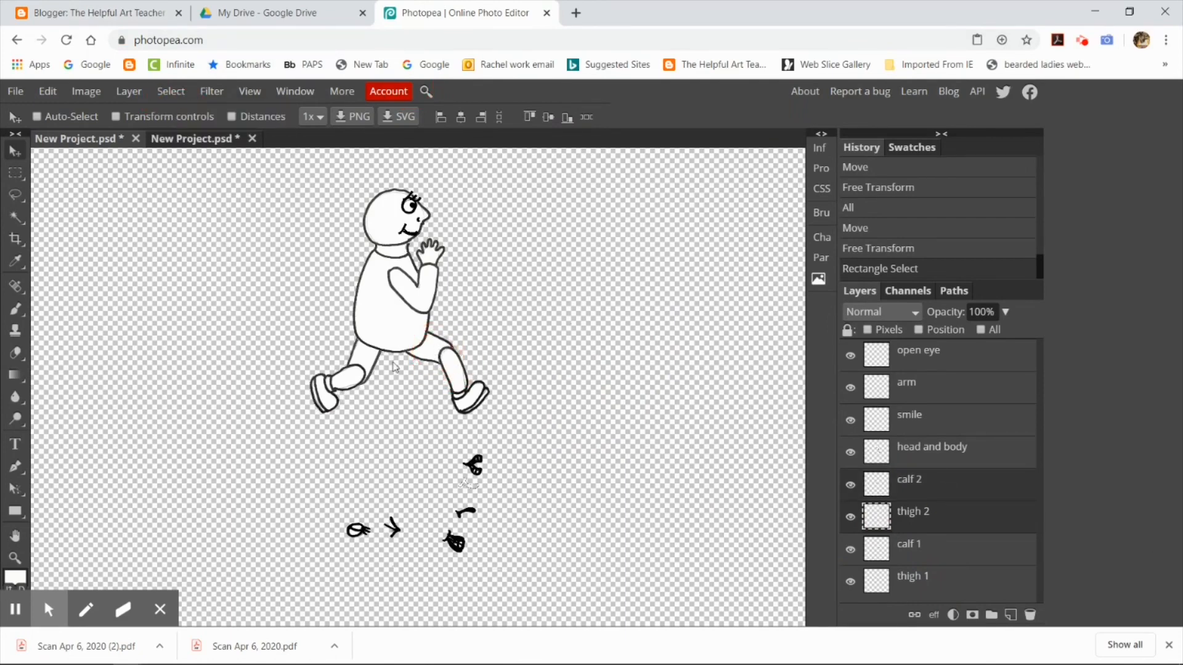
click(48, 91)
mouse_move(78, 442)
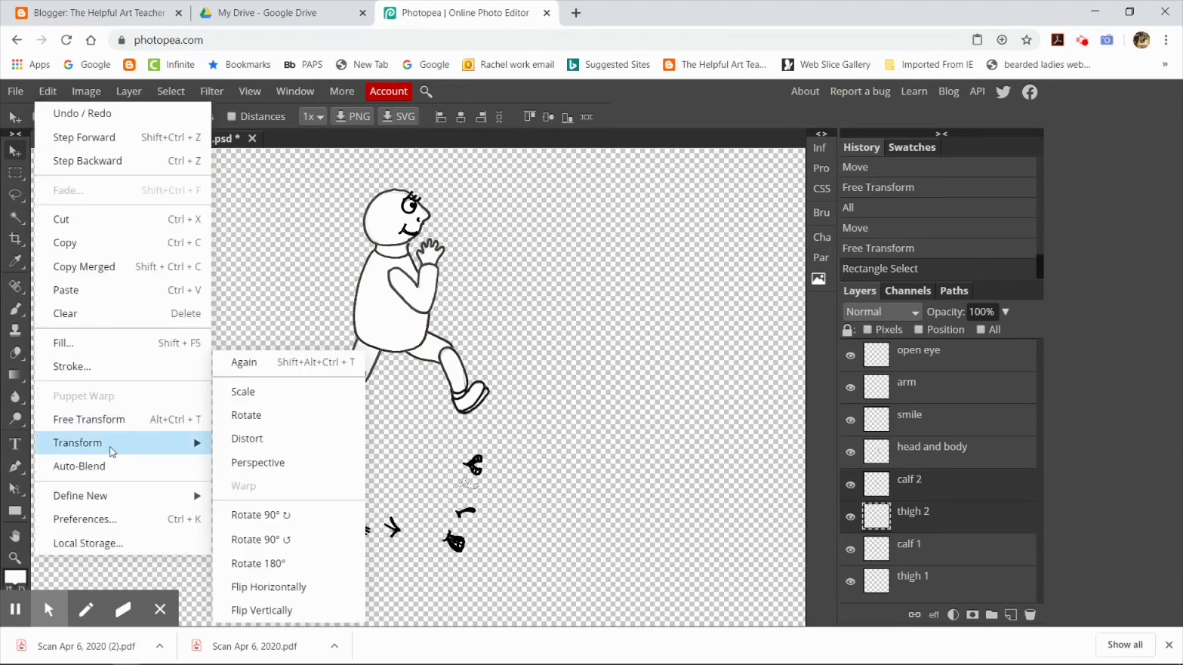
click(311, 517)
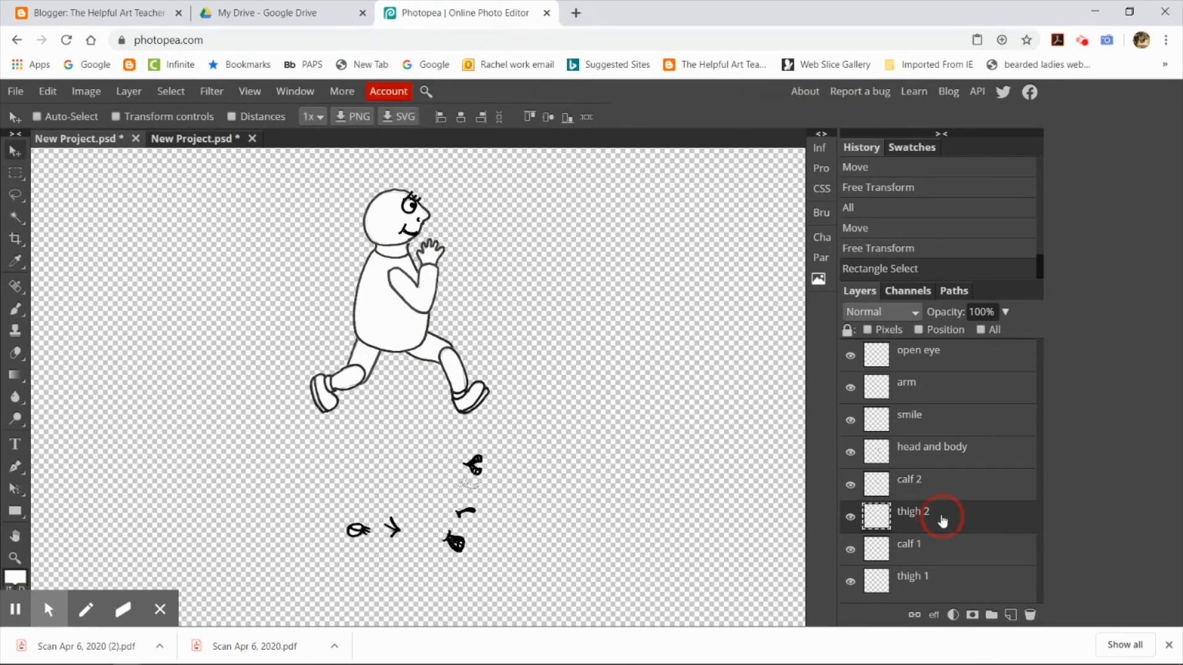
Free-transform only the calf 2 layer, rotating the lower leg so it bends back.
click(925, 481)
click(47, 91)
mouse_move(79, 443)
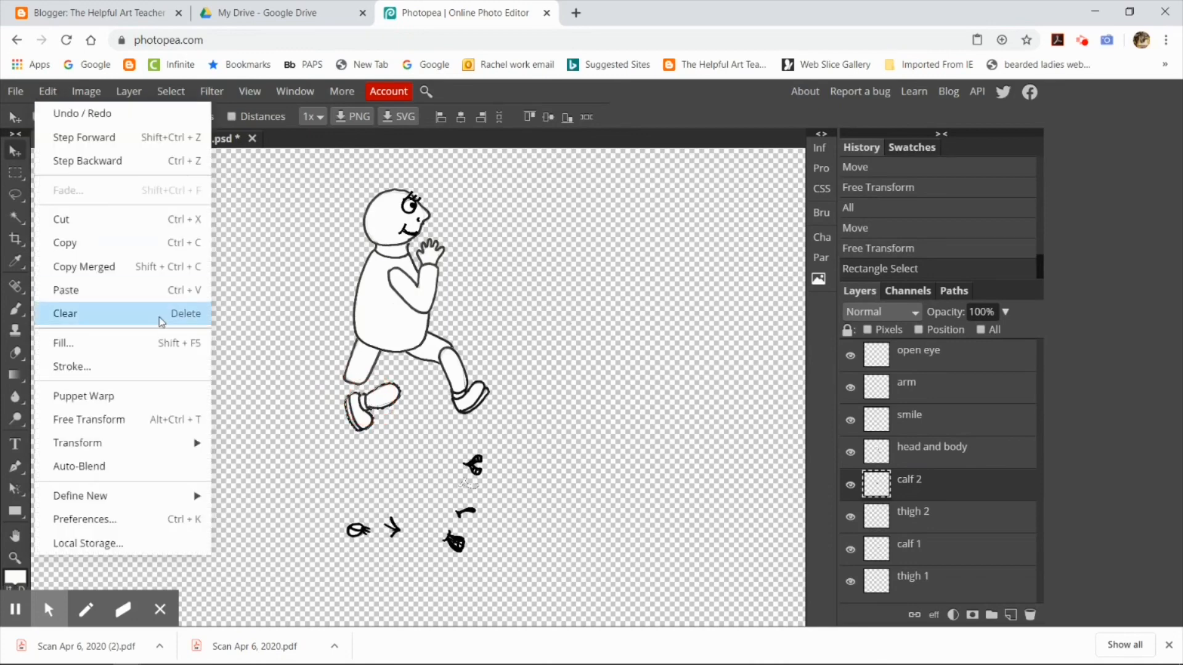
click(258, 462)
drag(351, 377, 404, 391)
key(Return)
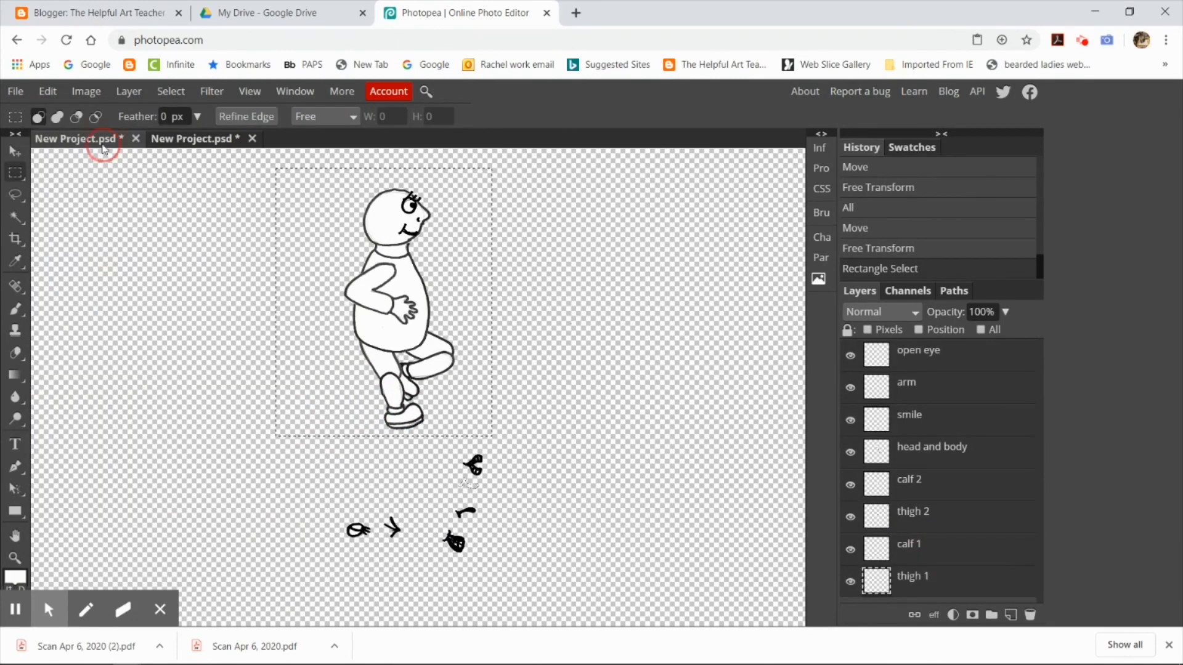
Line up the new figure over the earlier frames and name it _a_run man 4.
click(79, 139)
click(15, 151)
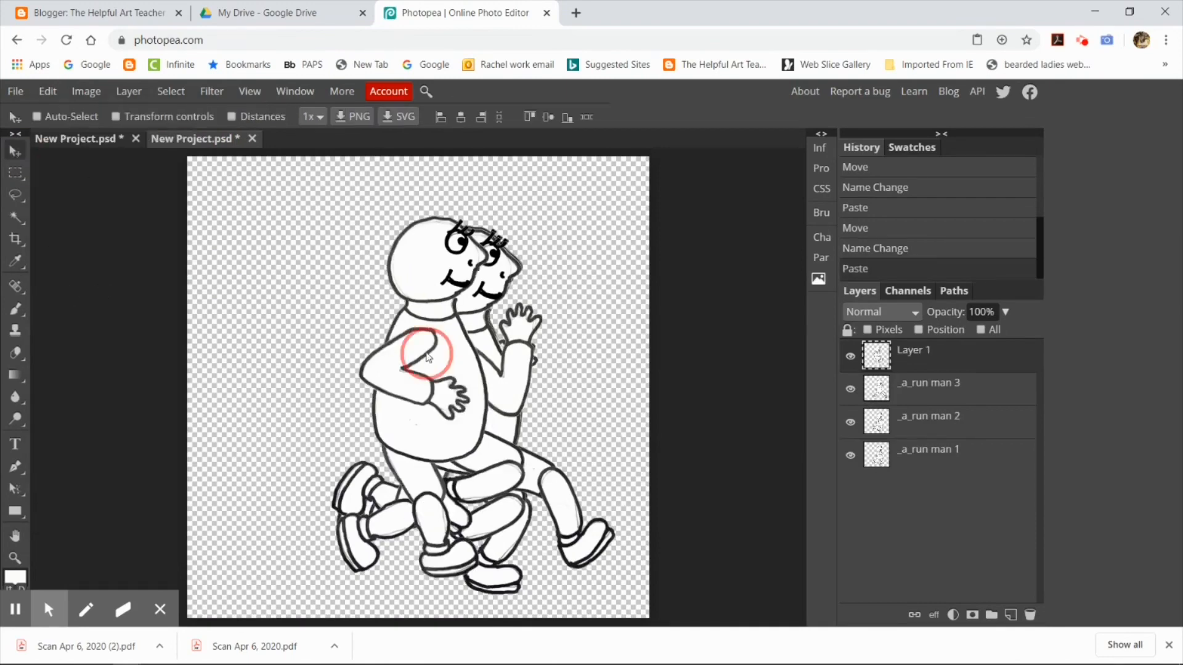
drag(427, 350, 467, 363)
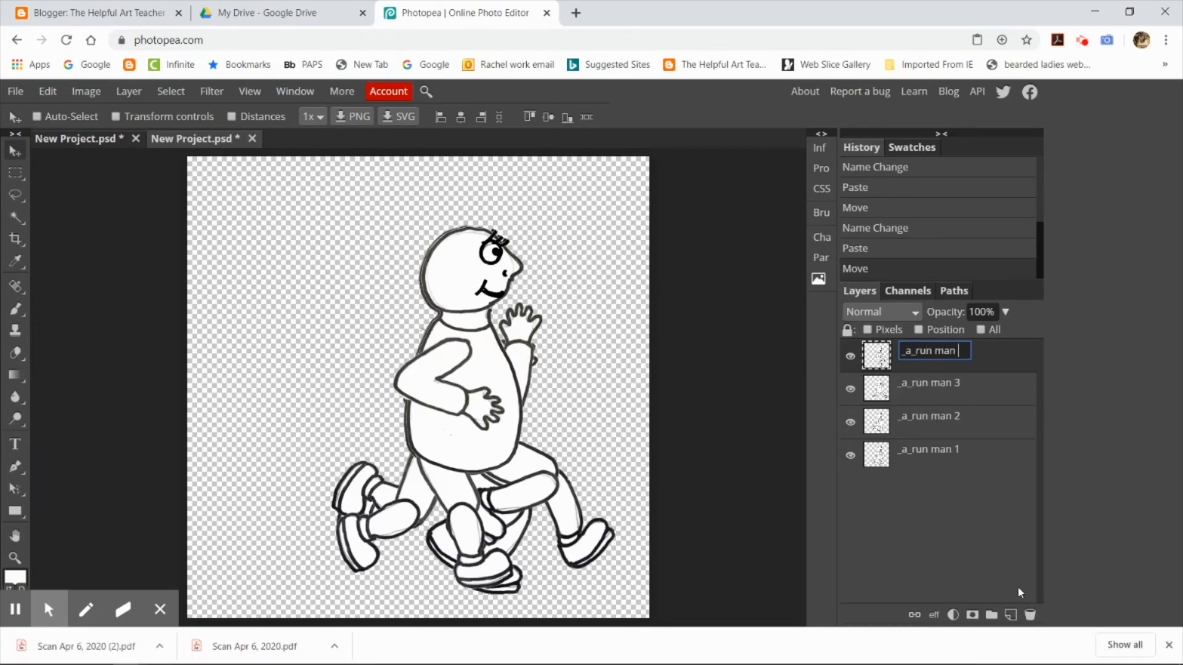
key(Return)
Export the animation as a GIF with reverse frames enabled and save it.
click(15, 91)
mouse_move(43, 313)
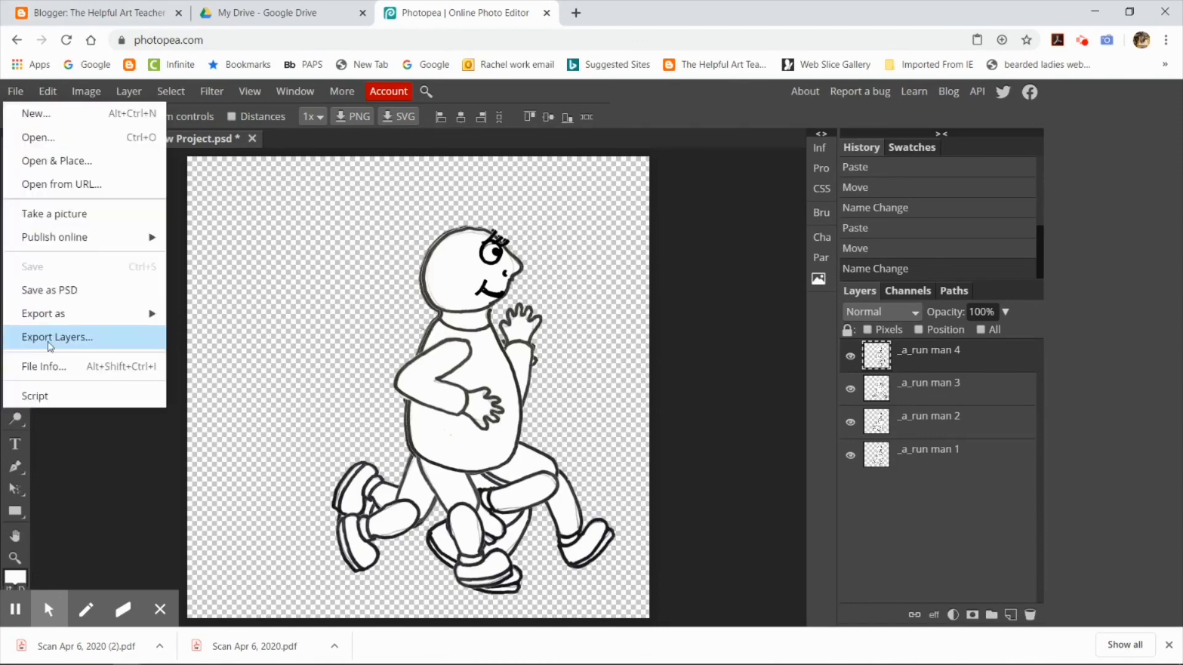
click(227, 388)
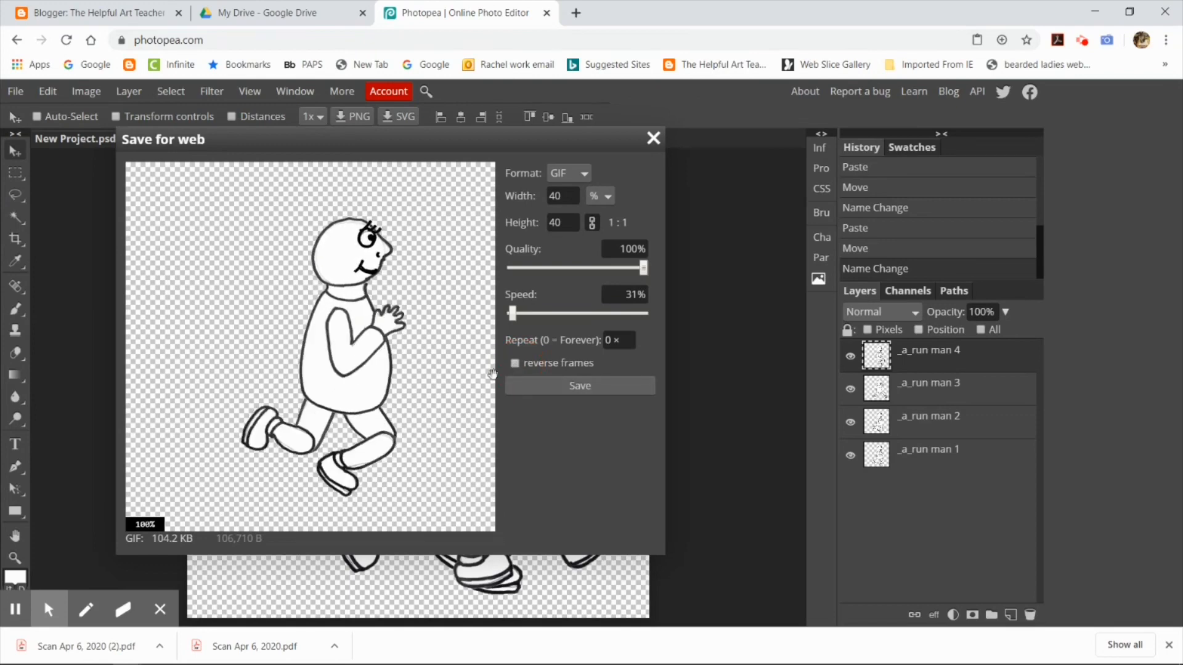
click(515, 364)
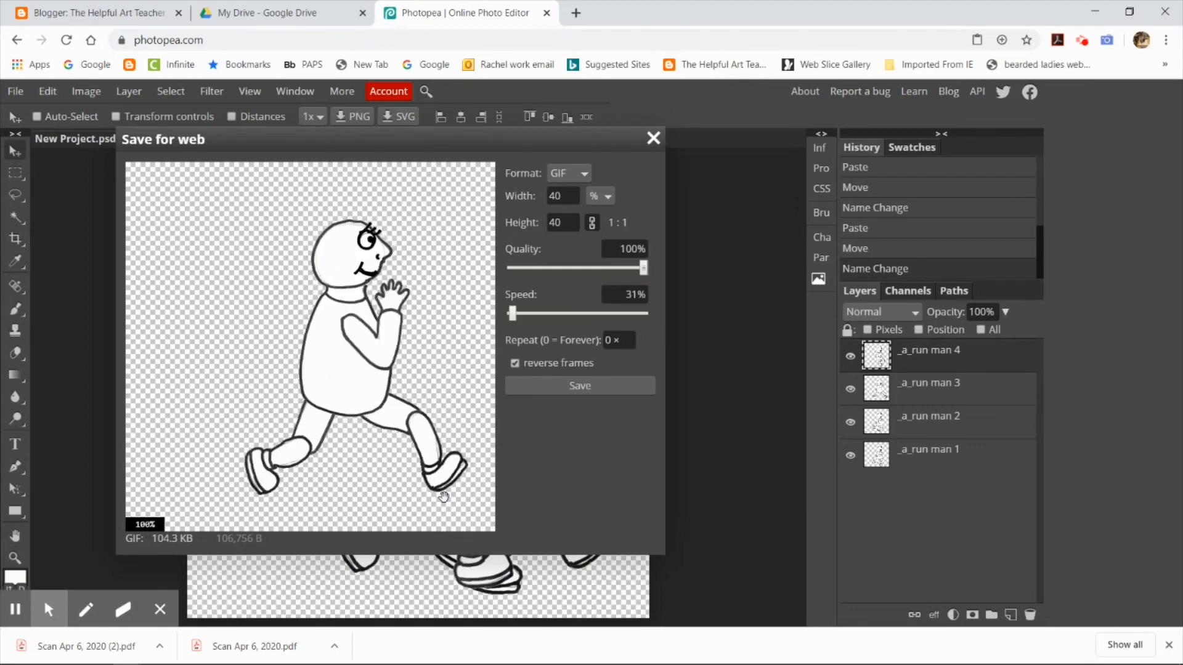
click(592, 388)
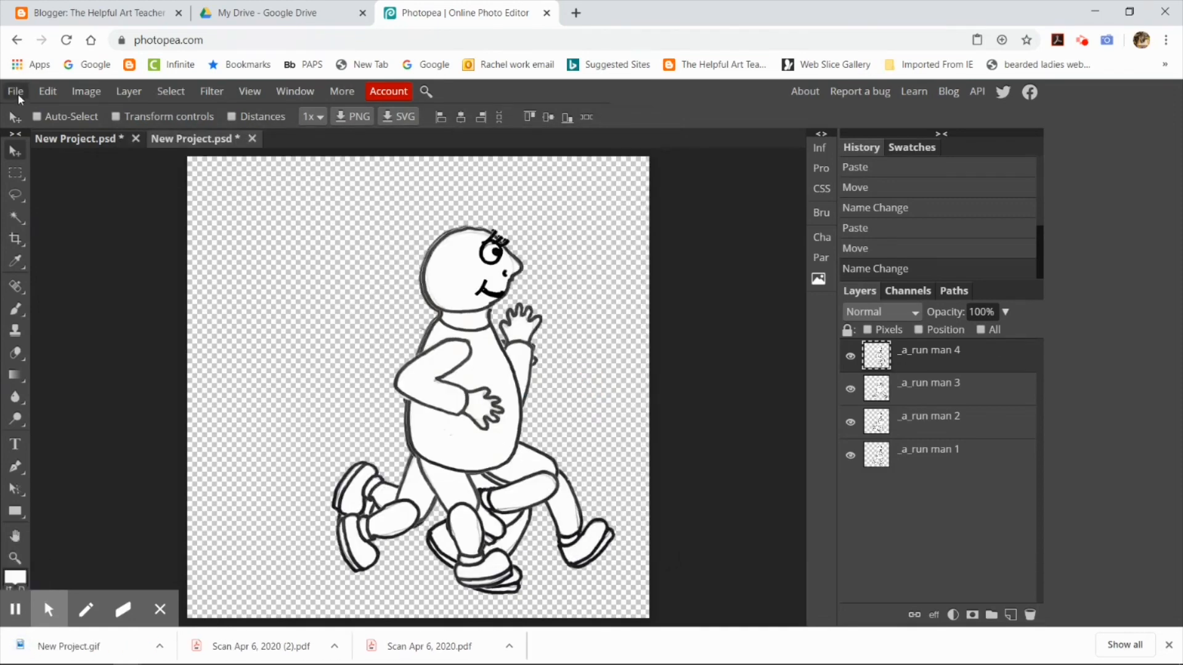
Start per-layer PNG export and save the visible pose 4 as a PNG.
click(16, 91)
mouse_move(56, 313)
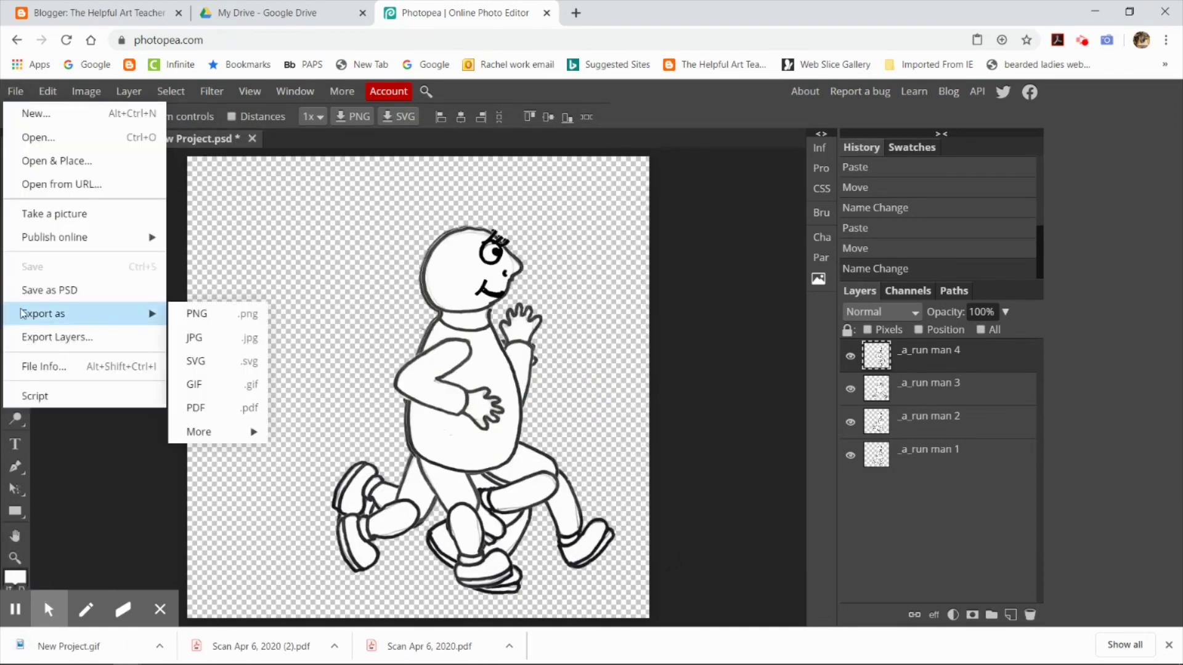
click(207, 318)
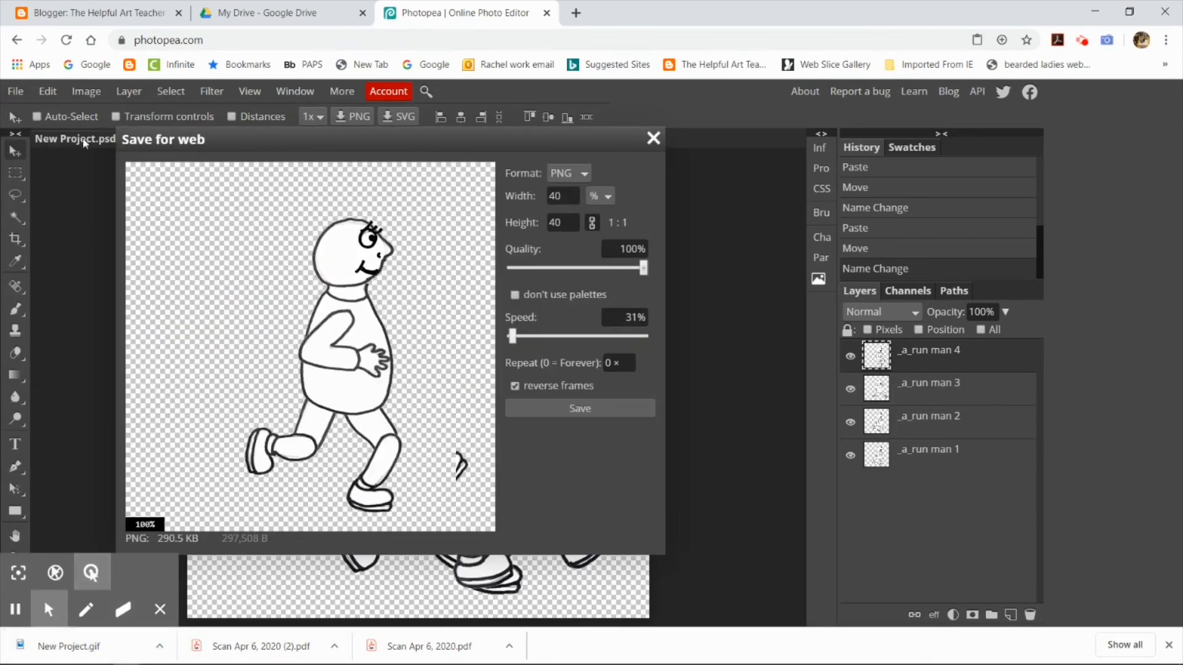
click(14, 92)
click(56, 337)
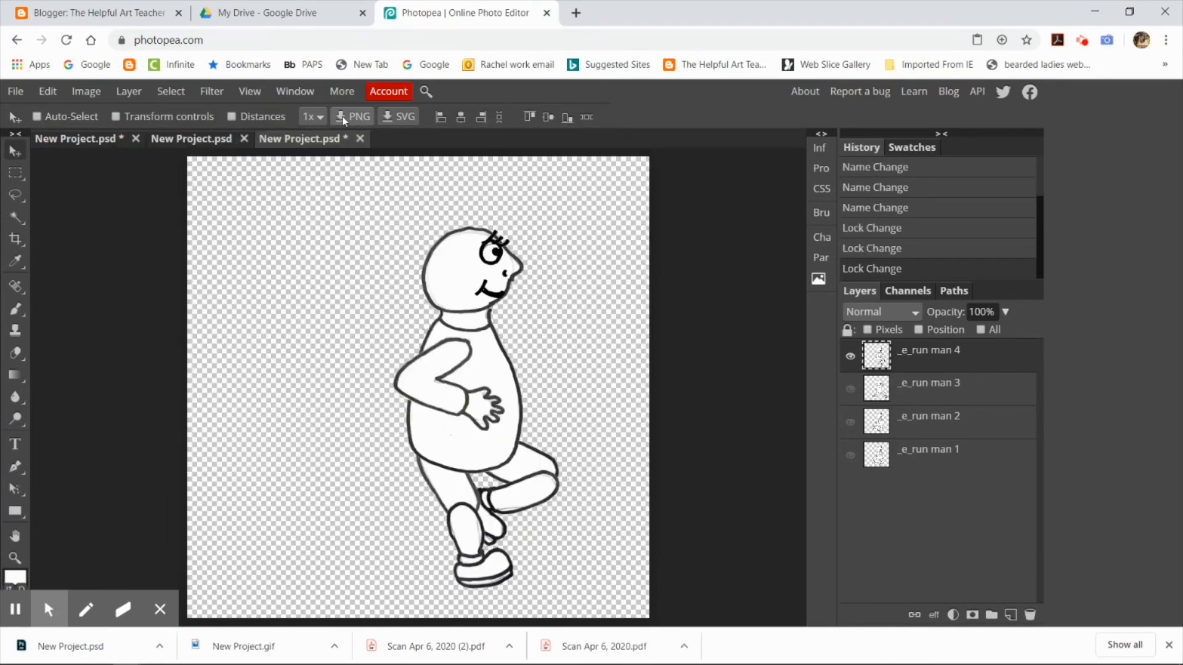
click(351, 116)
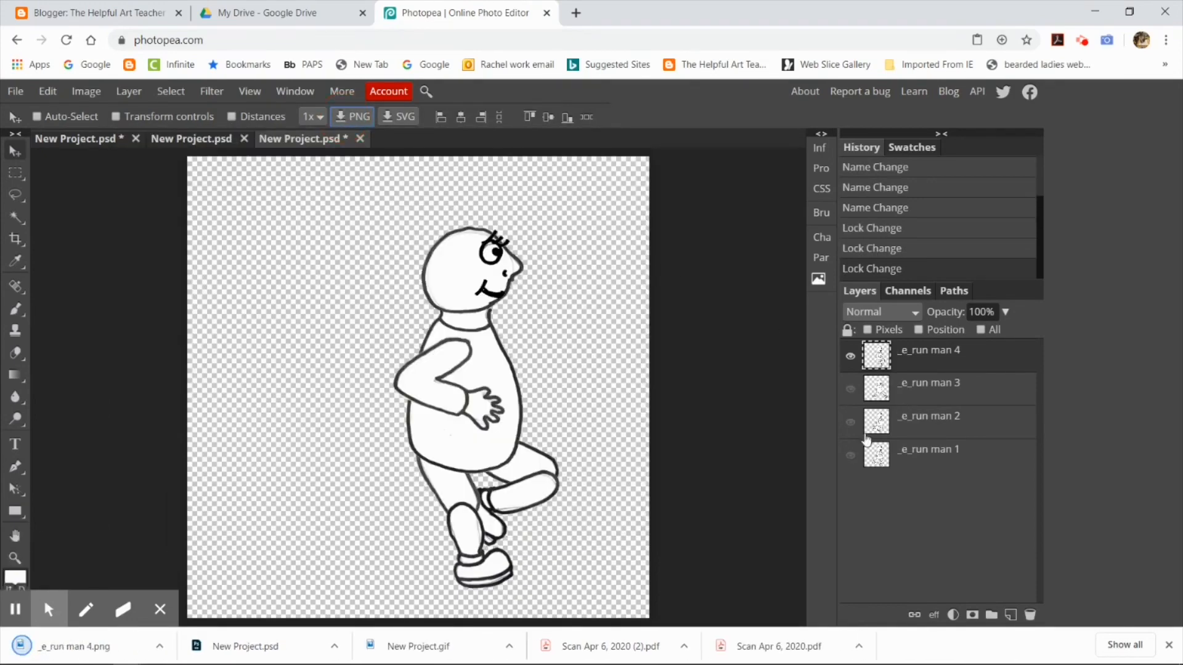
Export poses 3, 2 and 1 as PNGs, showing each layer alone in turn.
click(850, 356)
click(850, 388)
click(933, 389)
click(352, 116)
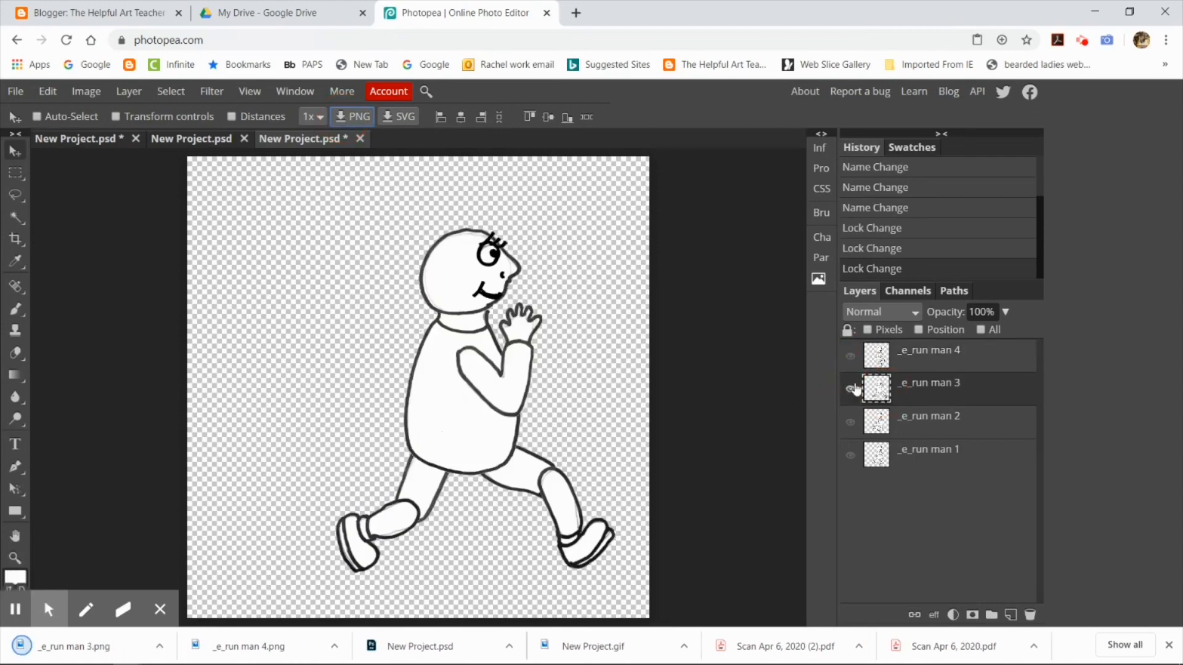
click(850, 389)
click(851, 422)
click(933, 422)
click(352, 116)
click(850, 423)
click(850, 456)
click(934, 456)
click(353, 117)
Make all four poses visible again, undoing an accidental deletion of the top layer.
click(850, 422)
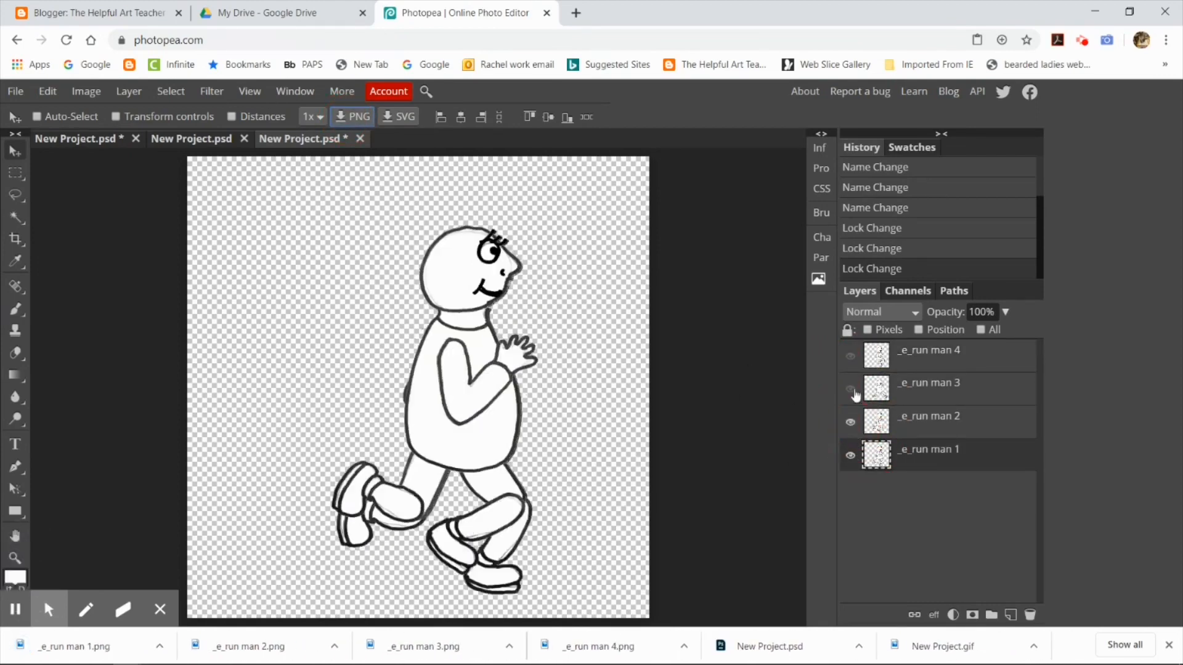
click(850, 389)
click(850, 356)
click(876, 356)
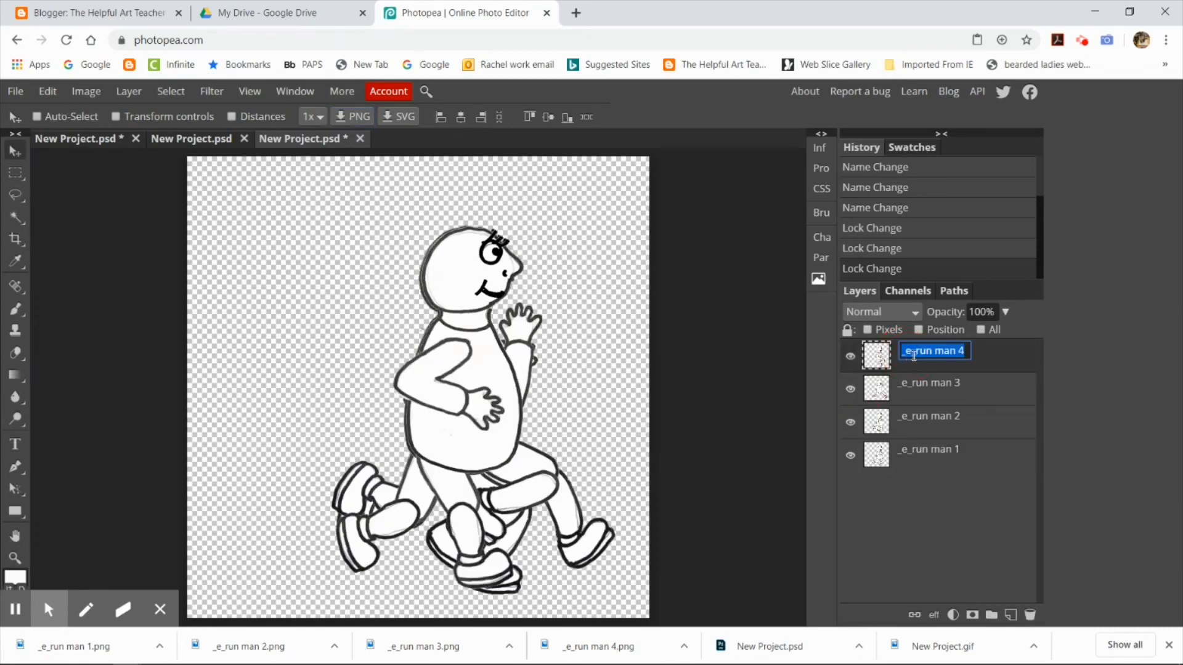
key(Delete)
key(u)
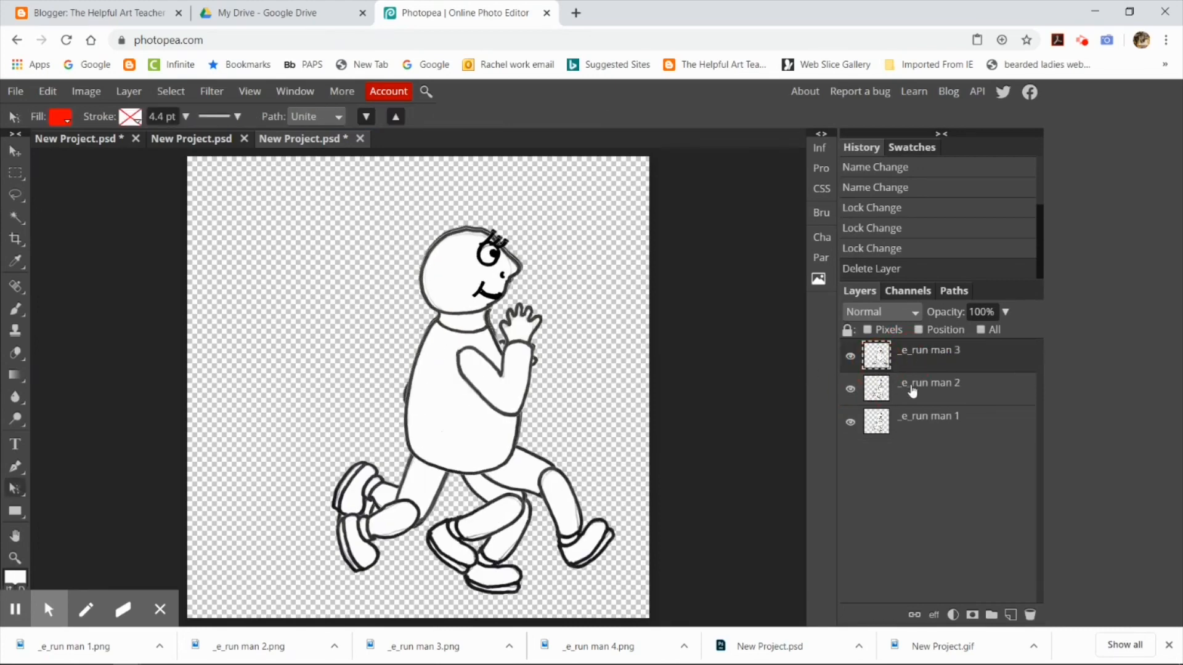
key(ctrl+z)
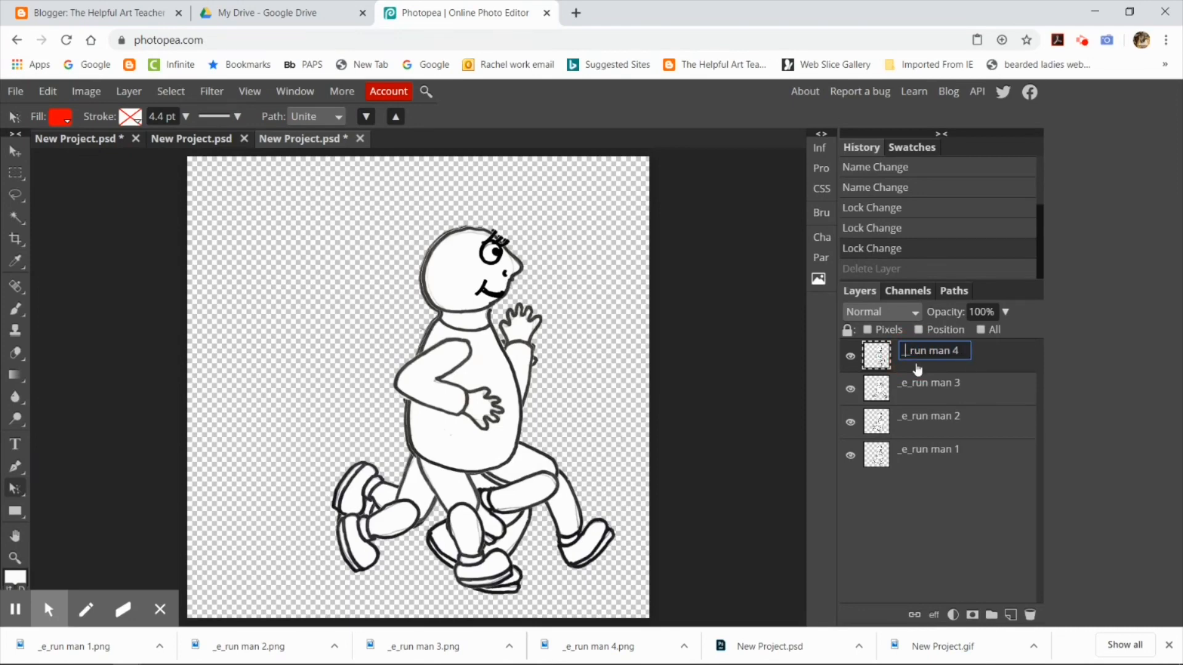
text(a)
Rename the frame layers to _a_run man 4, 3 and 2.
double_click(913, 385)
text(a)
double_click(913, 418)
double_click(920, 451)
text(a)
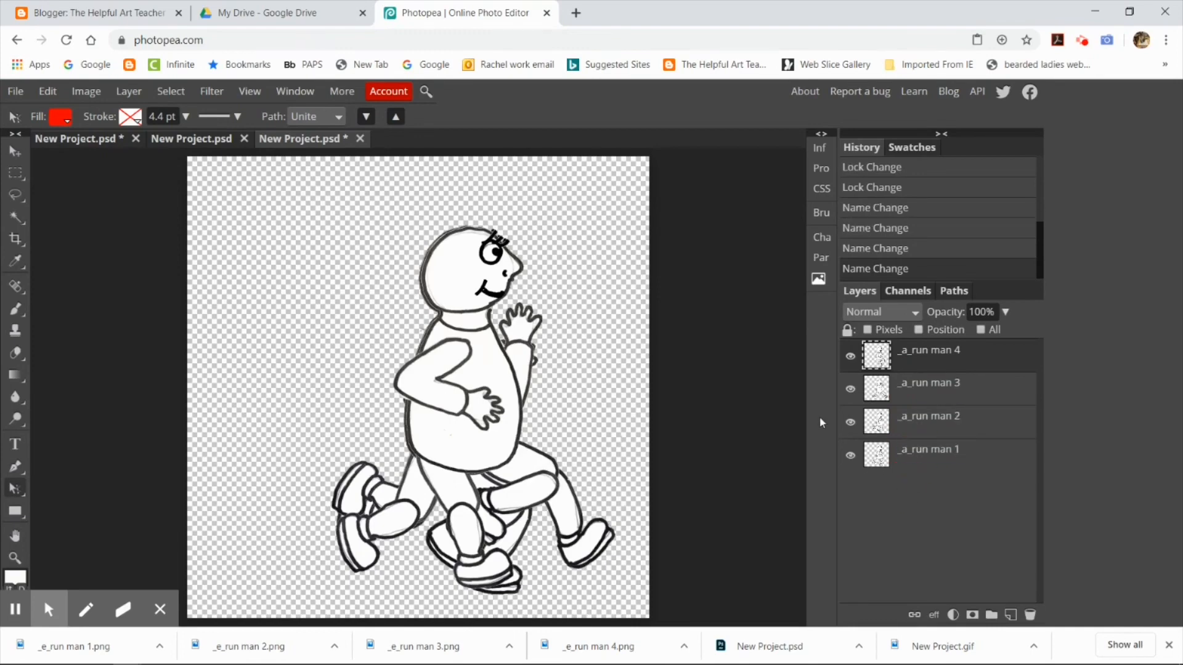
Switch to the Google Drive tab and open My Drive under the other account.
click(266, 13)
click(1155, 103)
click(1016, 325)
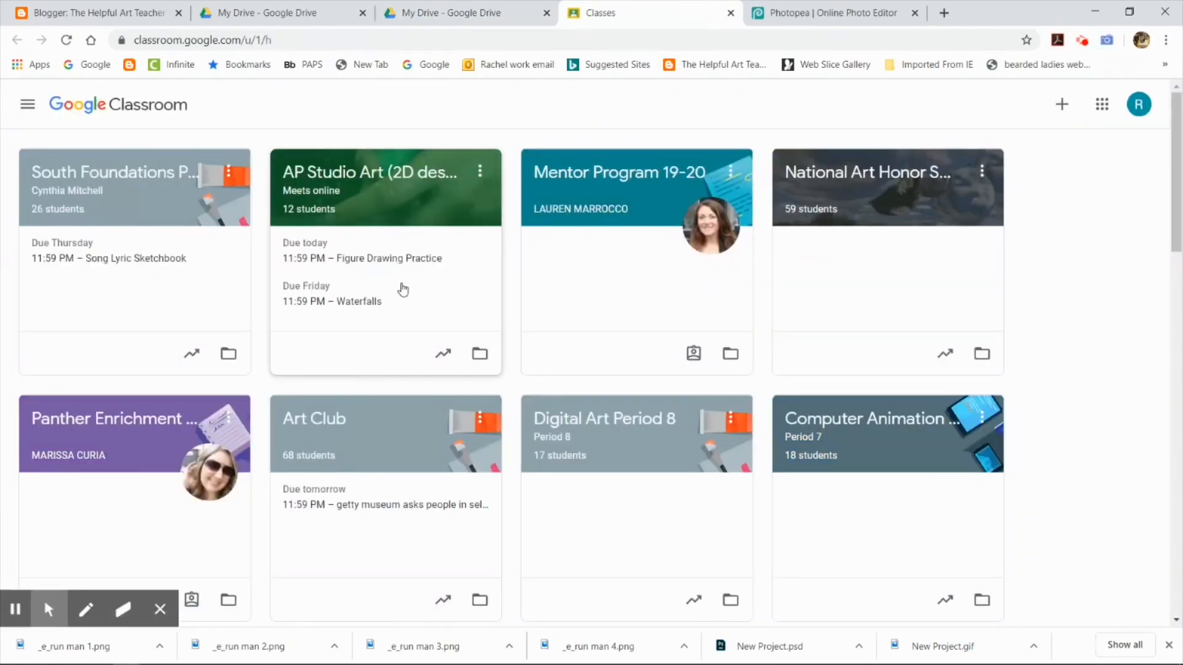
scroll(321, 289, down, 6)
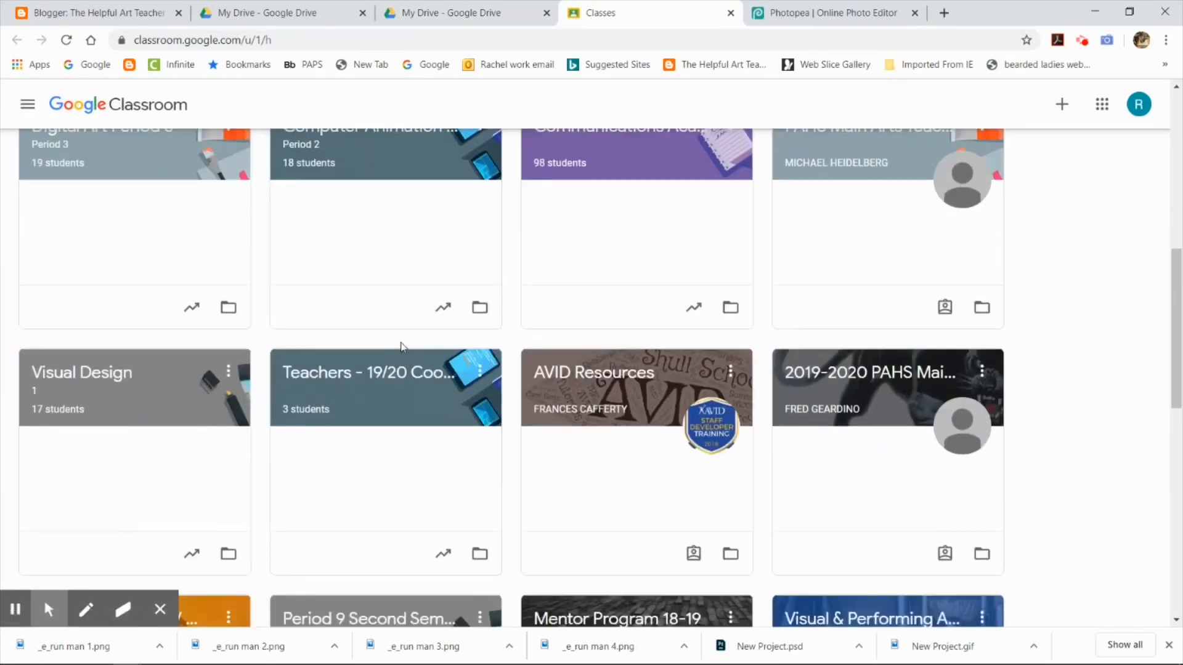
scroll(403, 348, down, 3)
scroll(402, 349, down, 3)
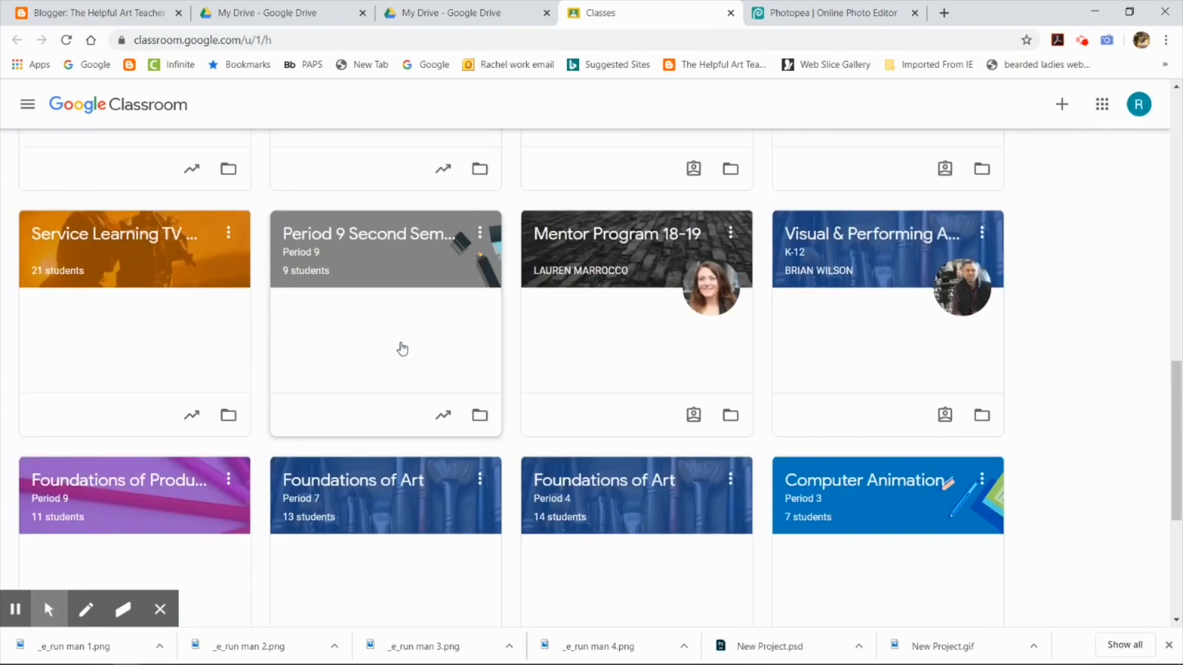
scroll(402, 348, up, 3)
scroll(402, 349, up, 3)
scroll(402, 349, up, 3)
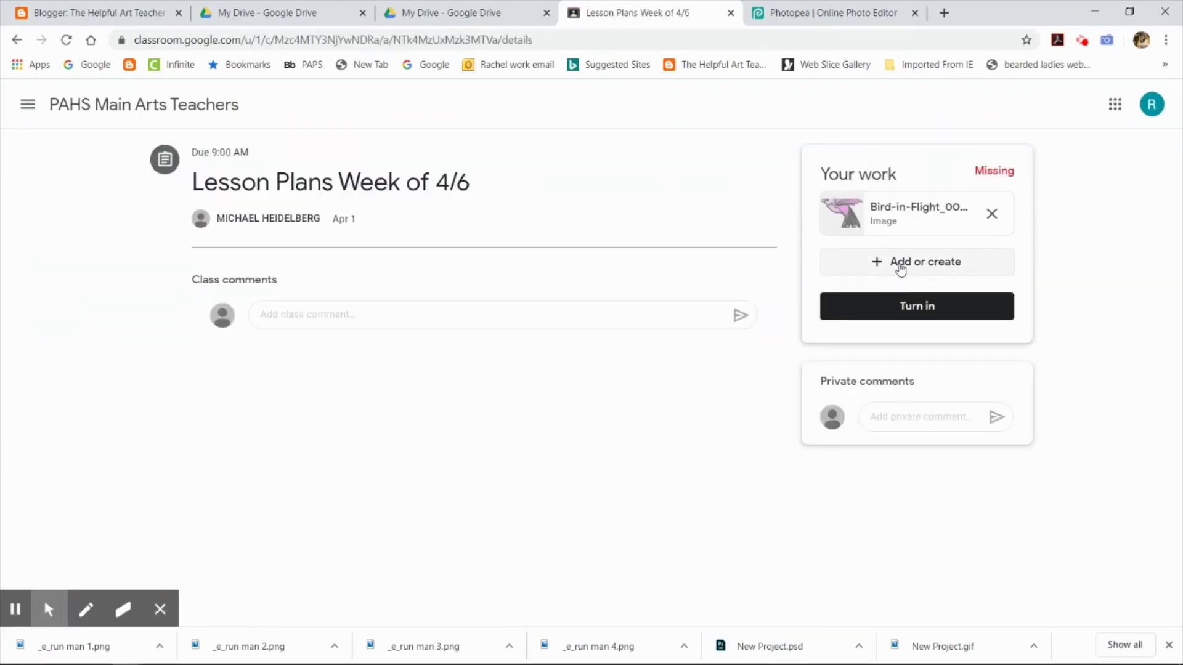
Choose file upload and pick the four run-man PNGs plus the GIF and PSD.
click(900, 264)
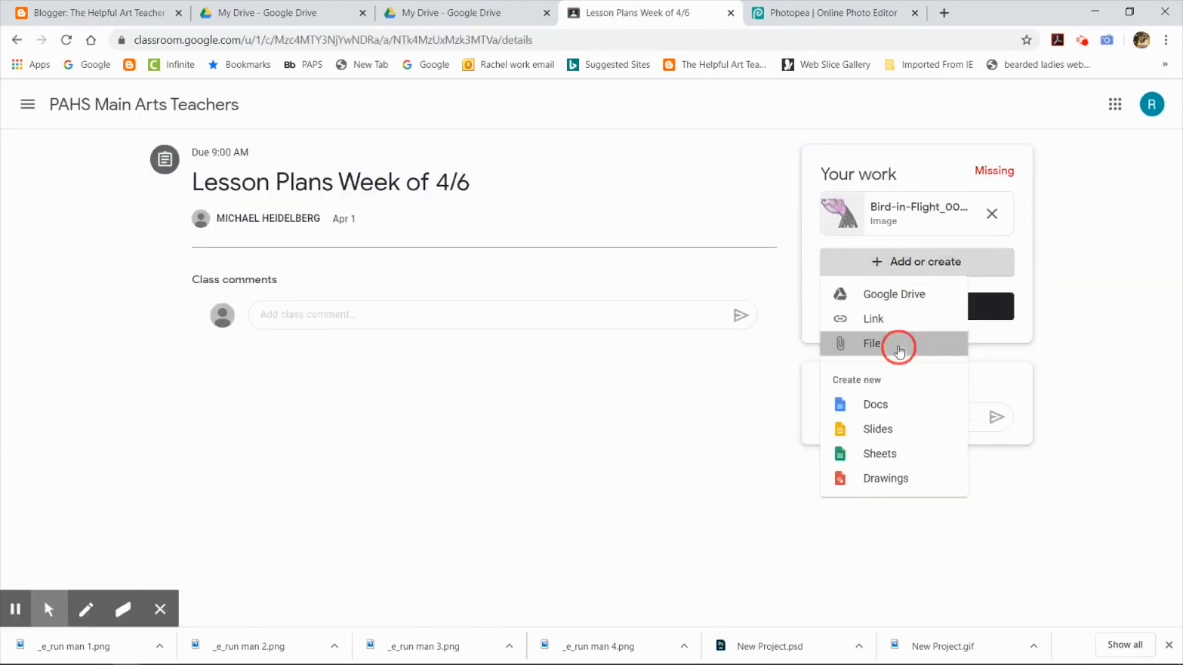
click(871, 343)
click(591, 365)
click(185, 129)
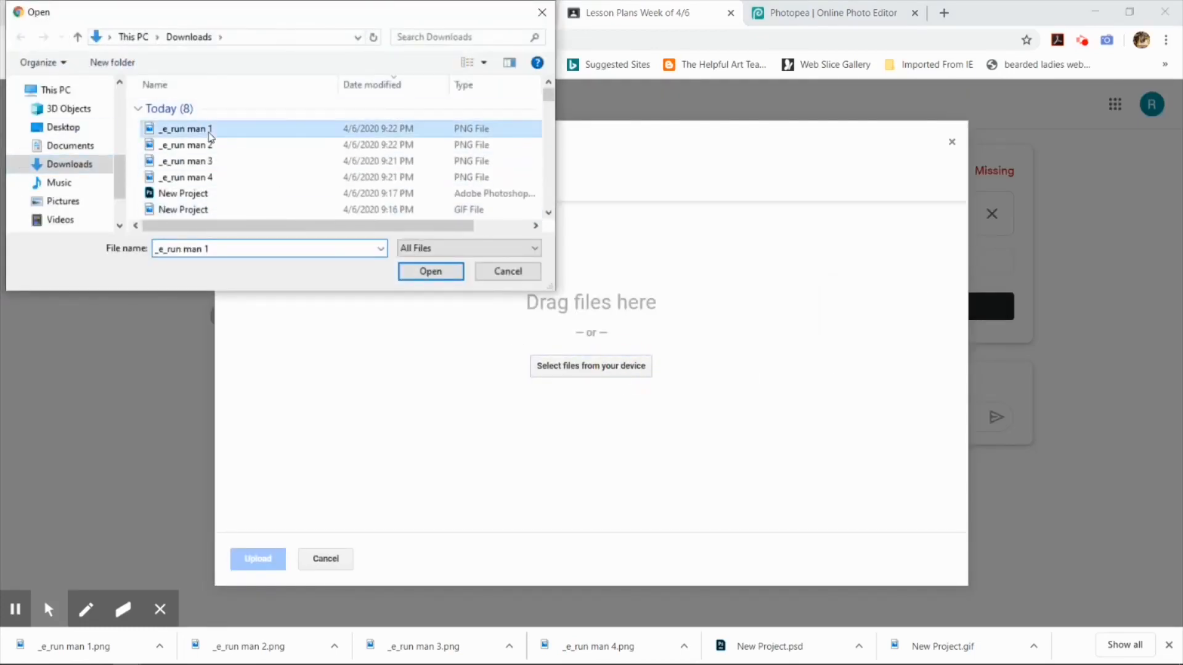
drag(185, 129, 210, 180)
shift+click(183, 209)
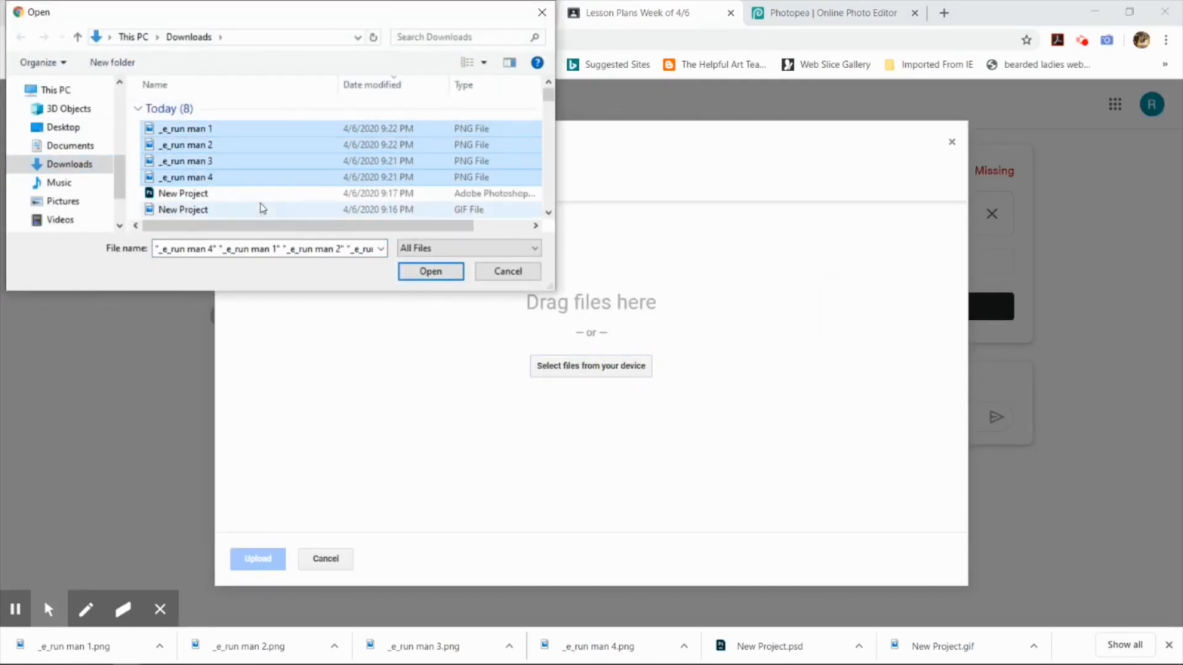
click(431, 271)
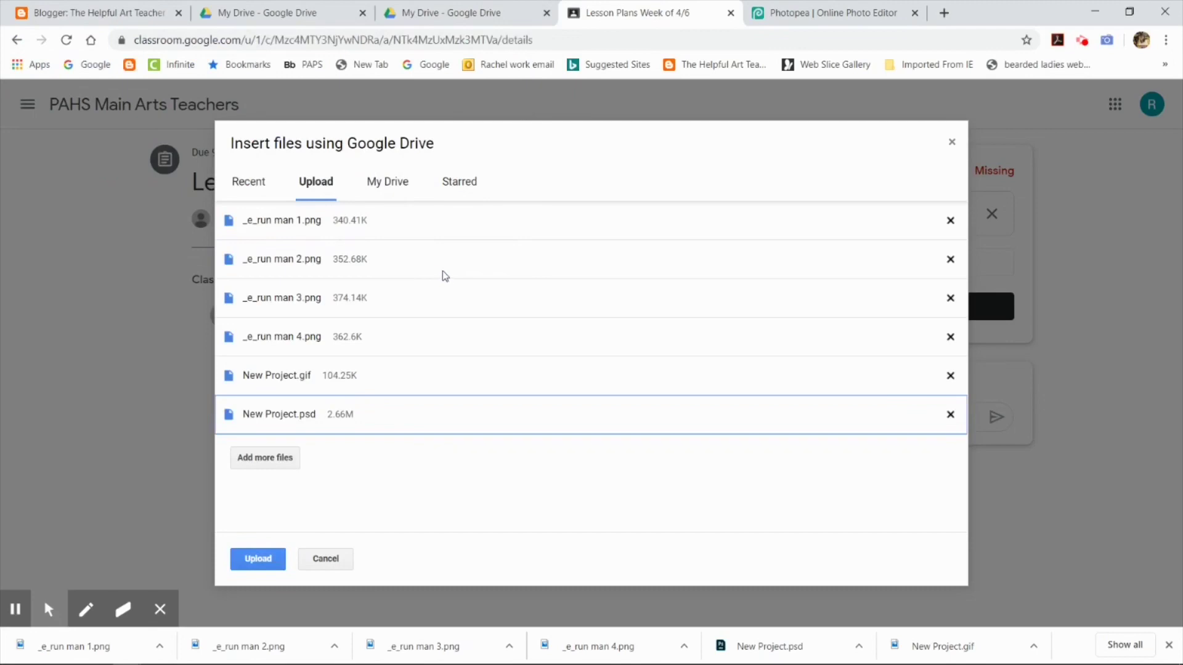
Upload the six files to the assignment and preview New Project.gif.
click(258, 558)
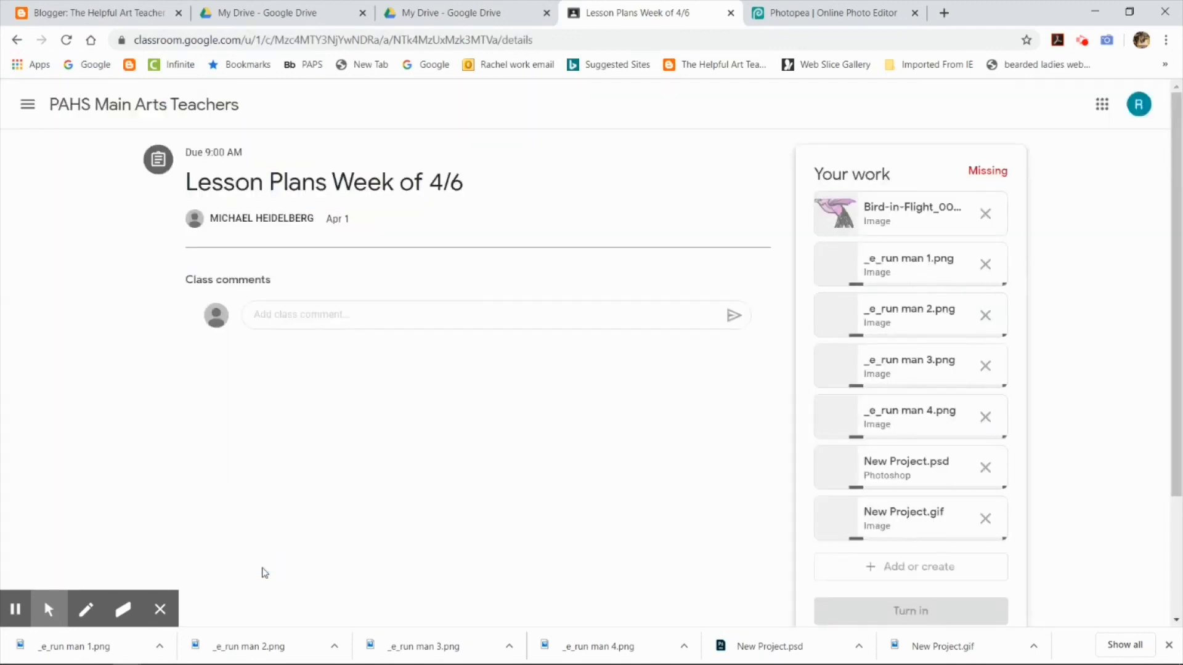
click(891, 513)
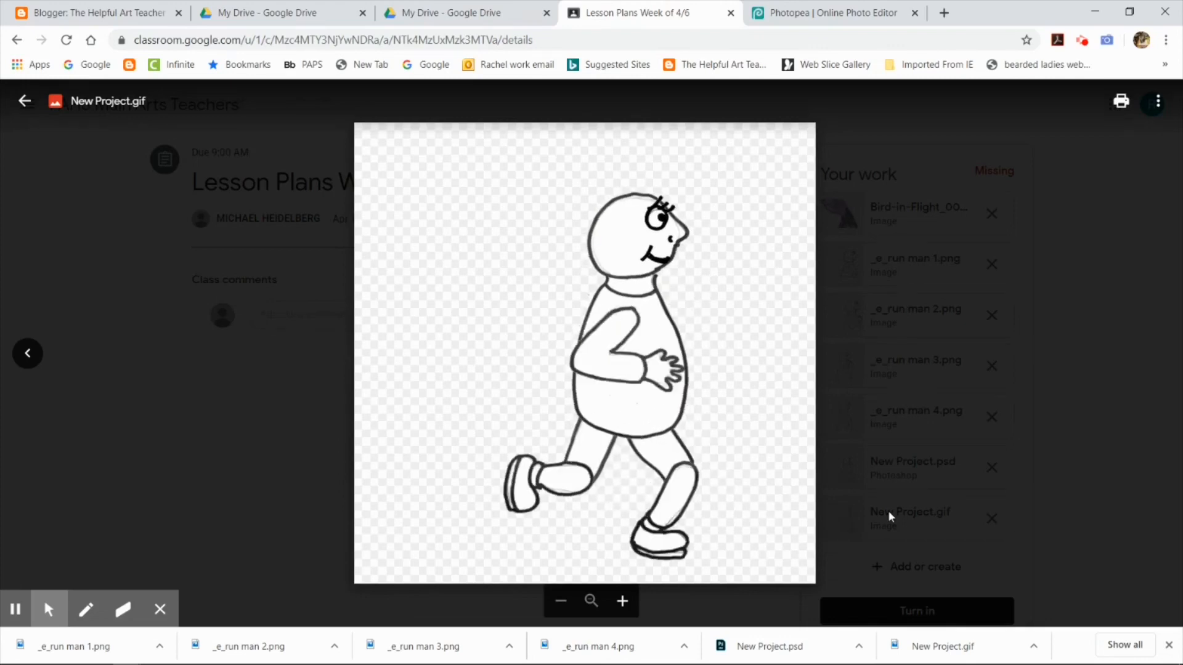
Step back from New Project.gif to the _e_run man 4.png attachment in the viewer.
click(28, 352)
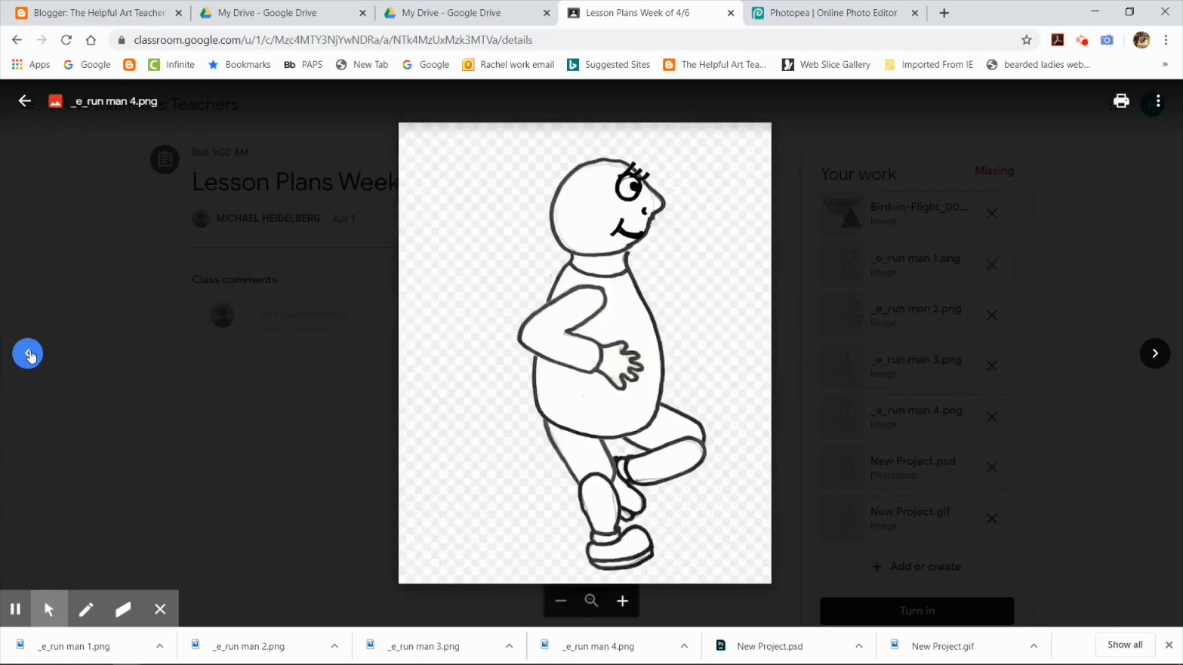